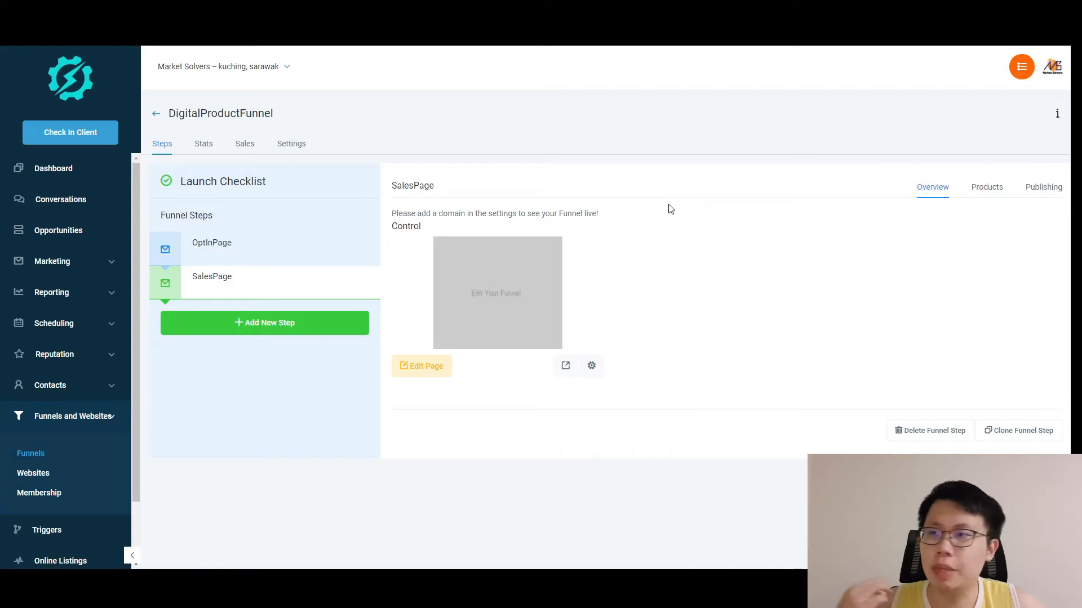
Create a funnel step named ThankYouPage after SalesPage, then go back to the SalesPage step.
click(262, 327)
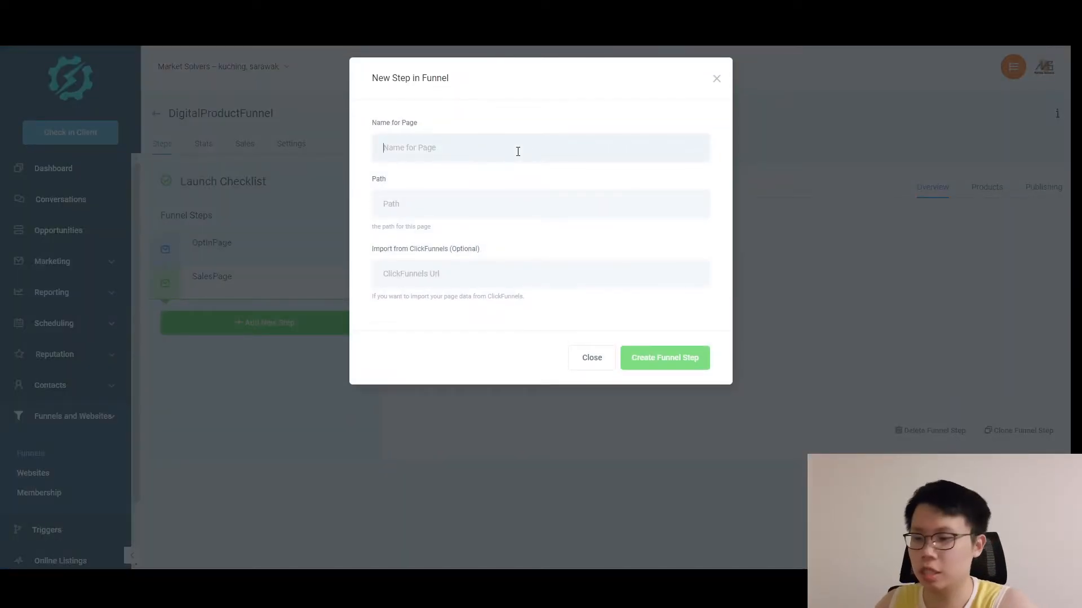
text(ThankYouPage)
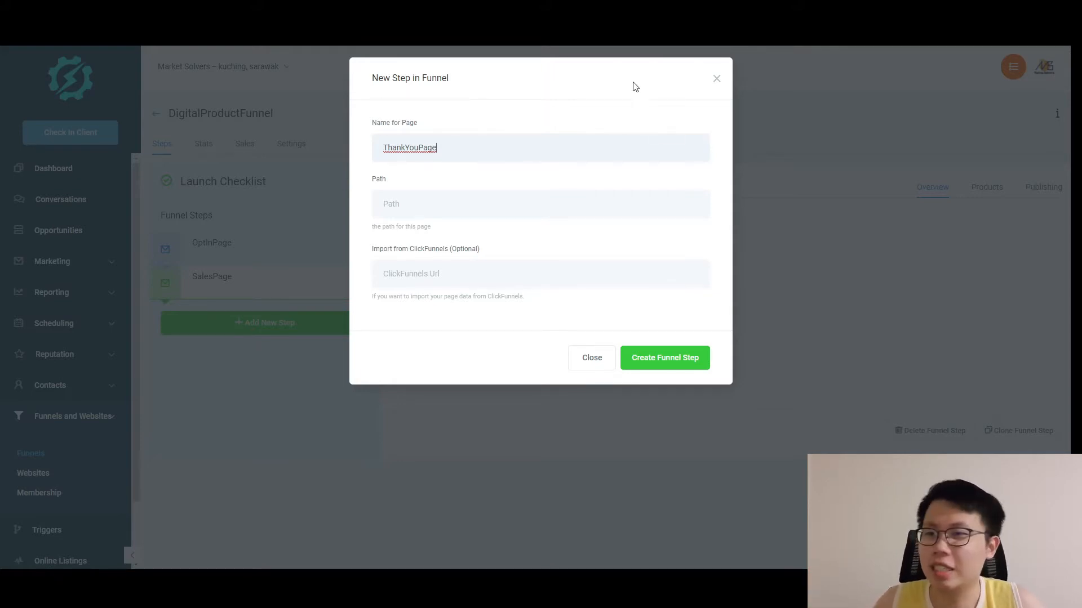
click(661, 358)
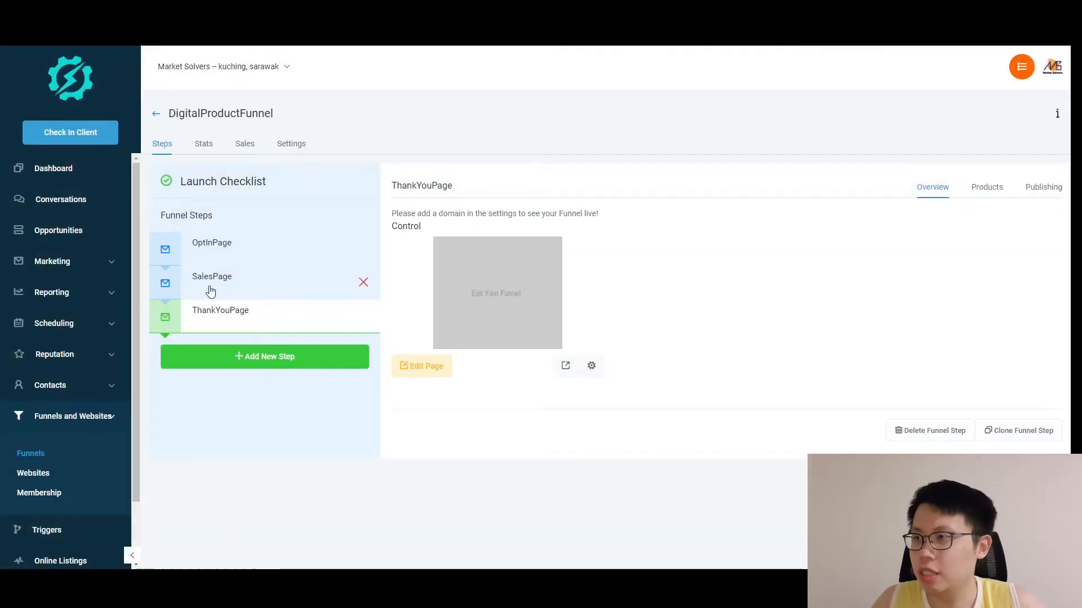
click(210, 291)
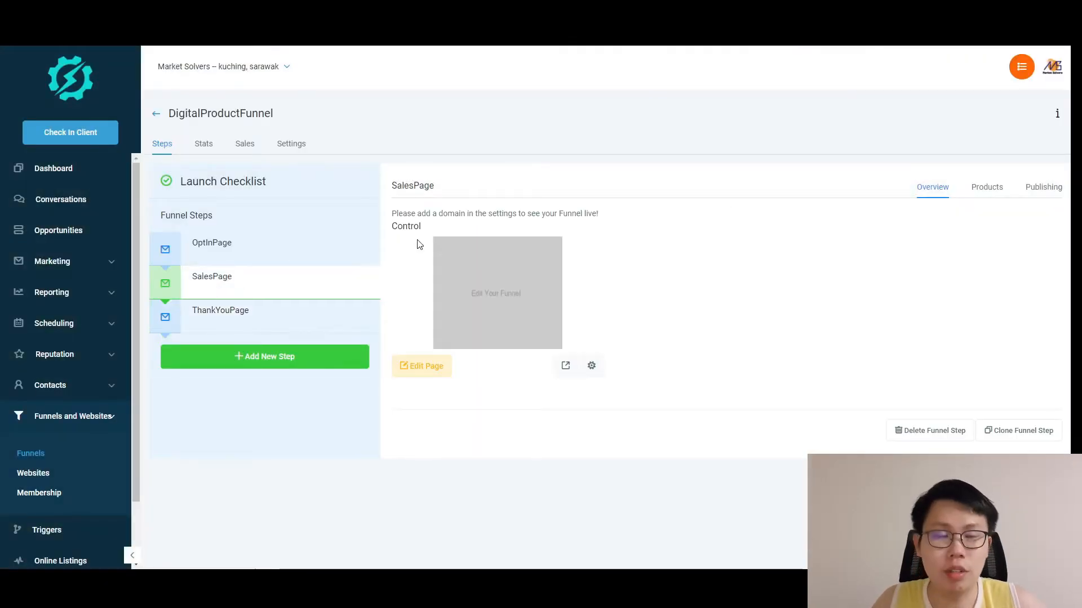
Open the SalesPage in the builder and add a full-width section with a one-column row.
click(434, 367)
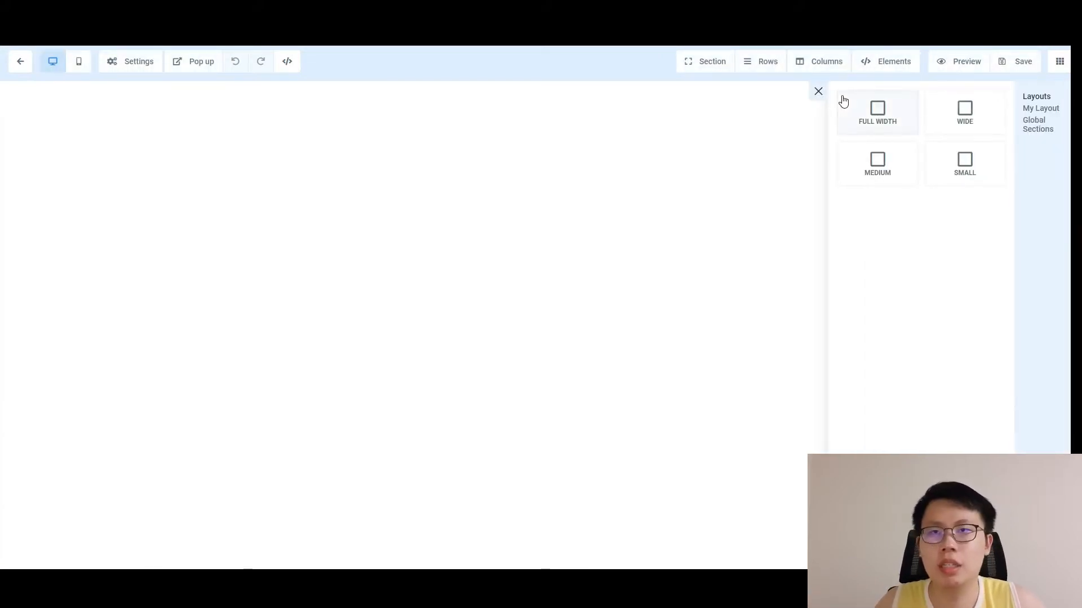
click(888, 123)
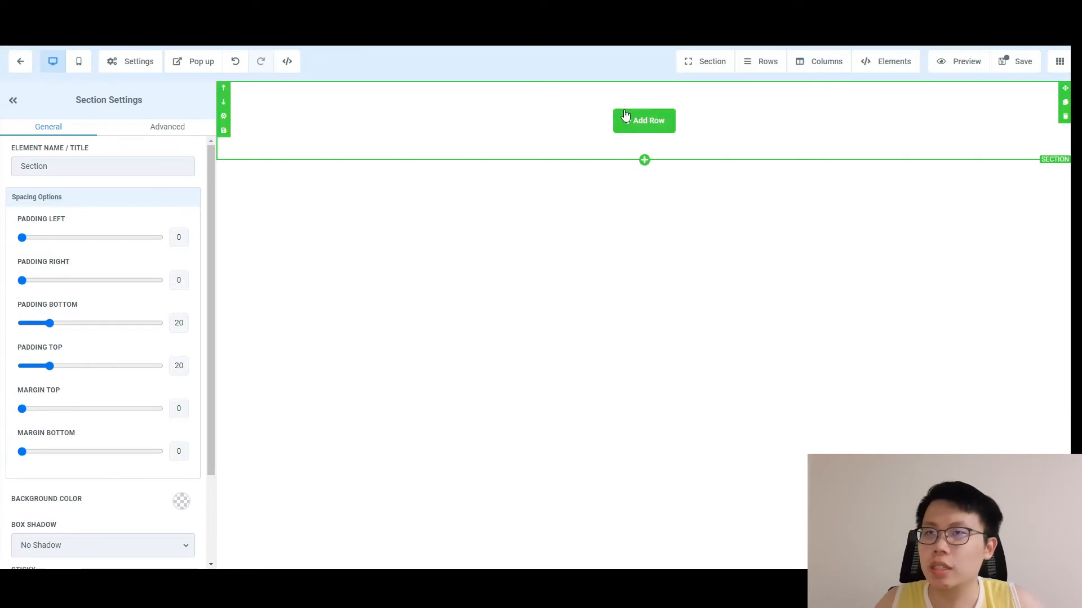
click(644, 124)
click(969, 137)
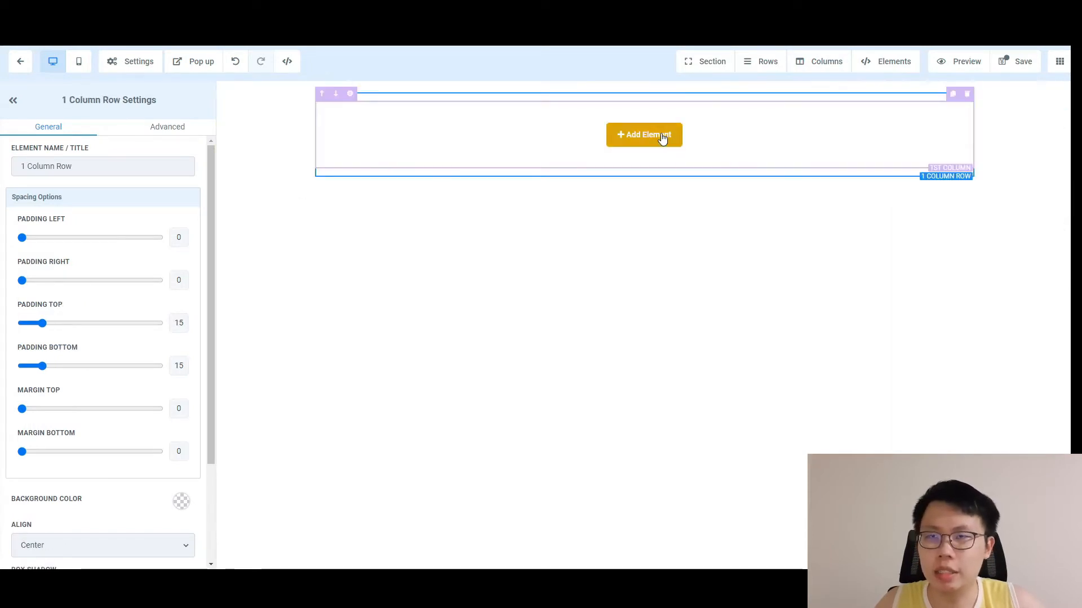
Fill the row with a large headline, a video and a sub headline.
click(643, 135)
click(905, 171)
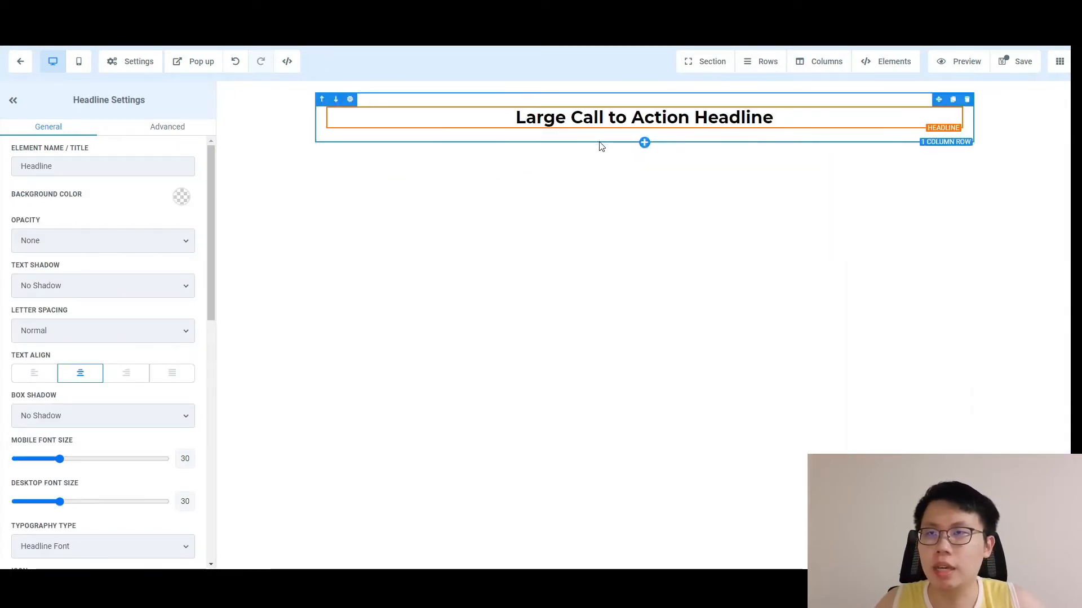
click(642, 129)
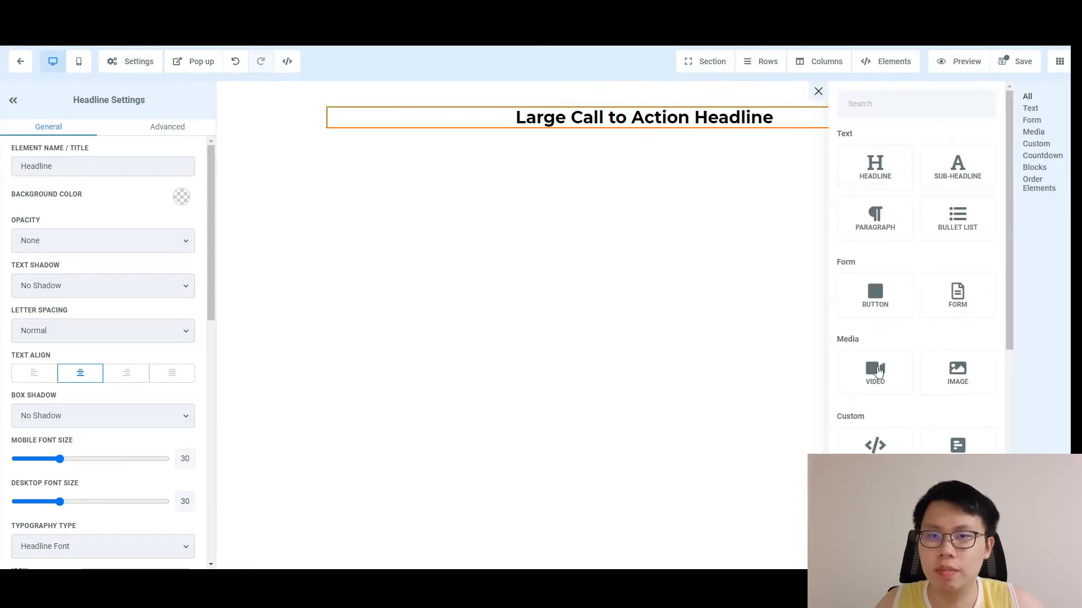
click(875, 372)
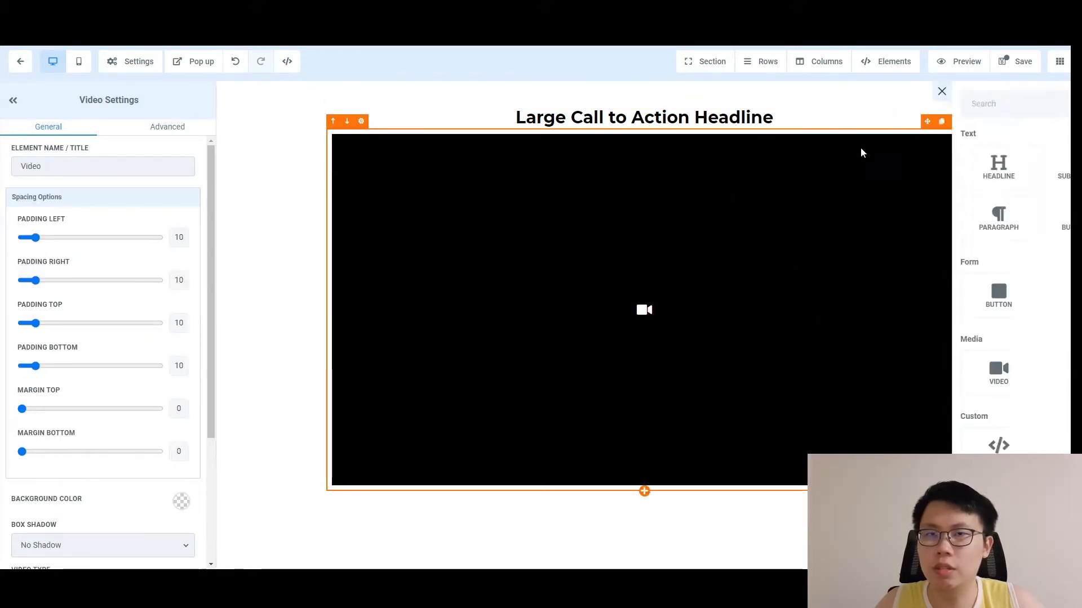
click(955, 170)
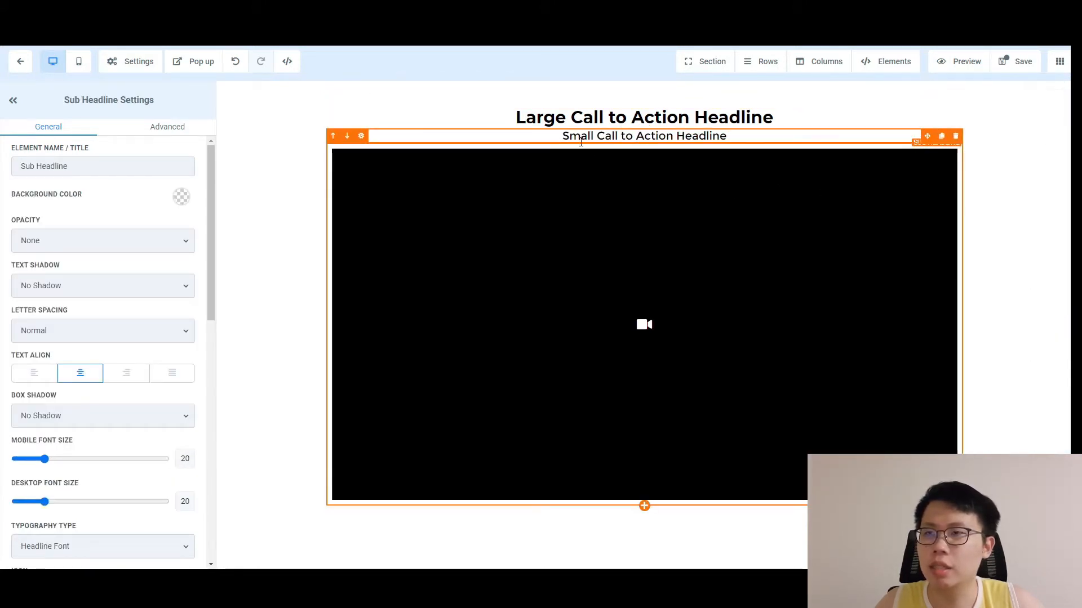
click(556, 118)
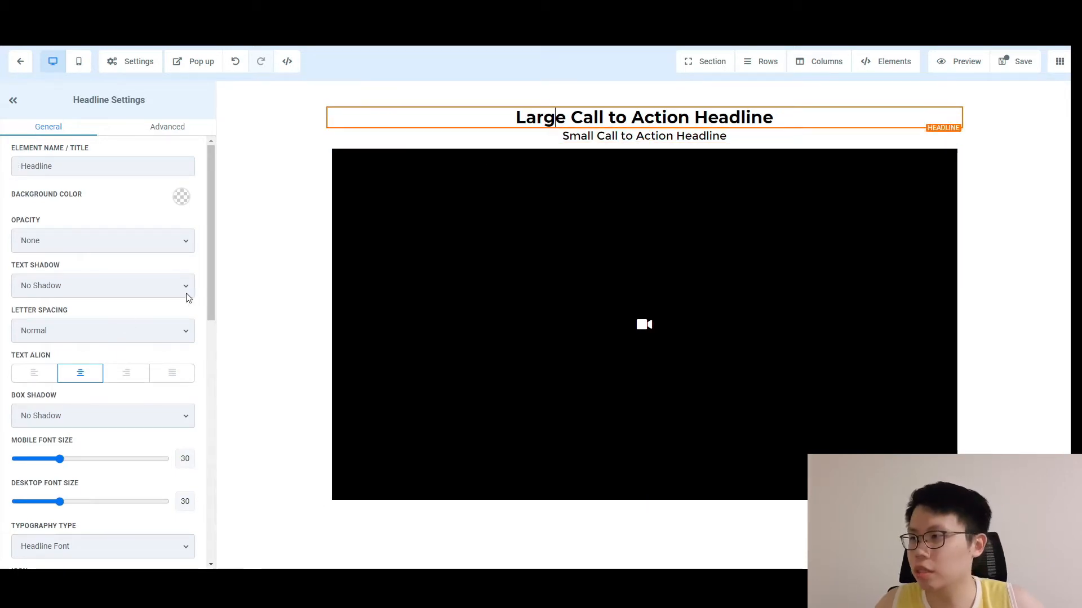
Add bottom margin below the large headline and below the sub headline.
scroll(204, 297, down, 10)
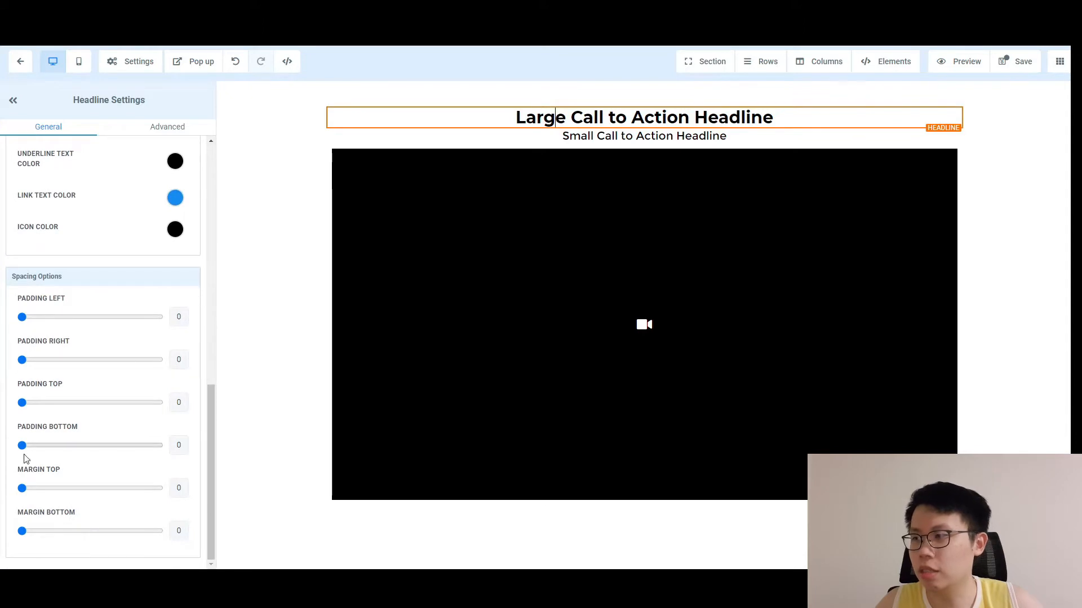
drag(22, 531, 38, 532)
click(493, 143)
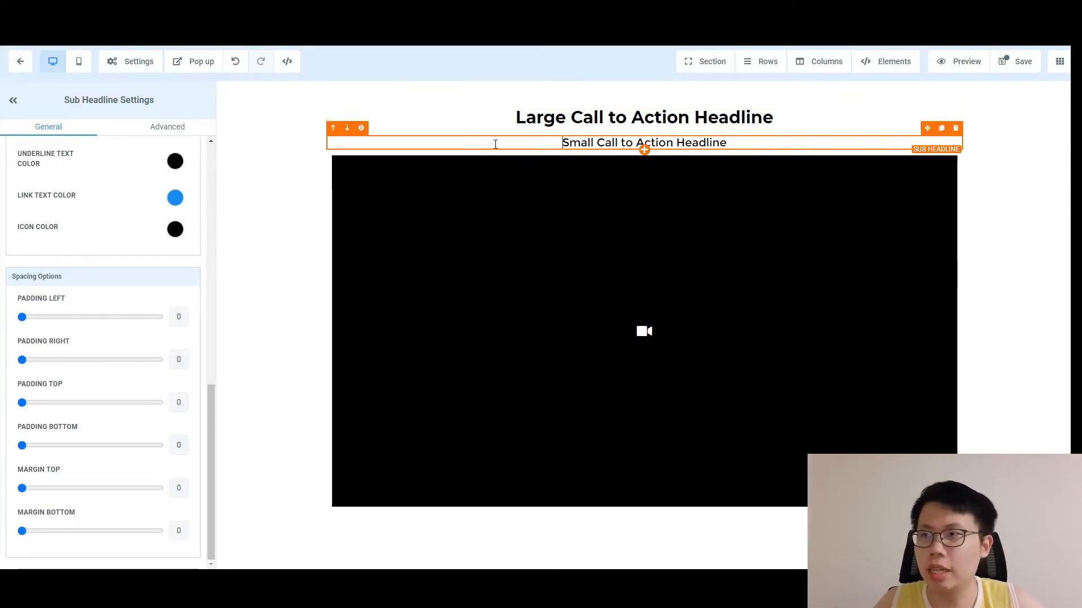
drag(24, 531, 35, 531)
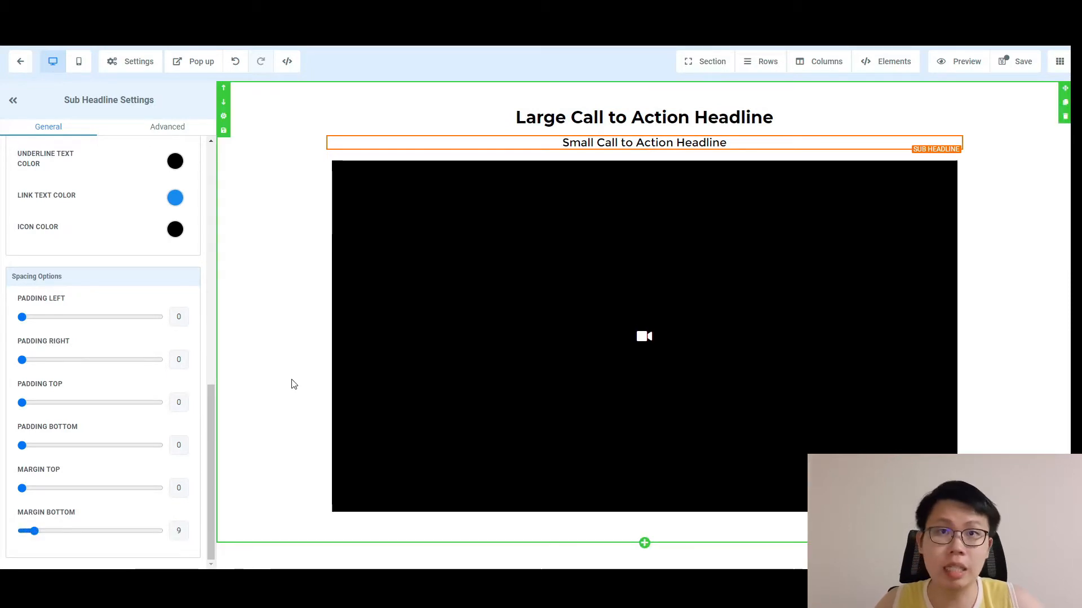
Set the video element's width to 3/4 Width.
click(585, 238)
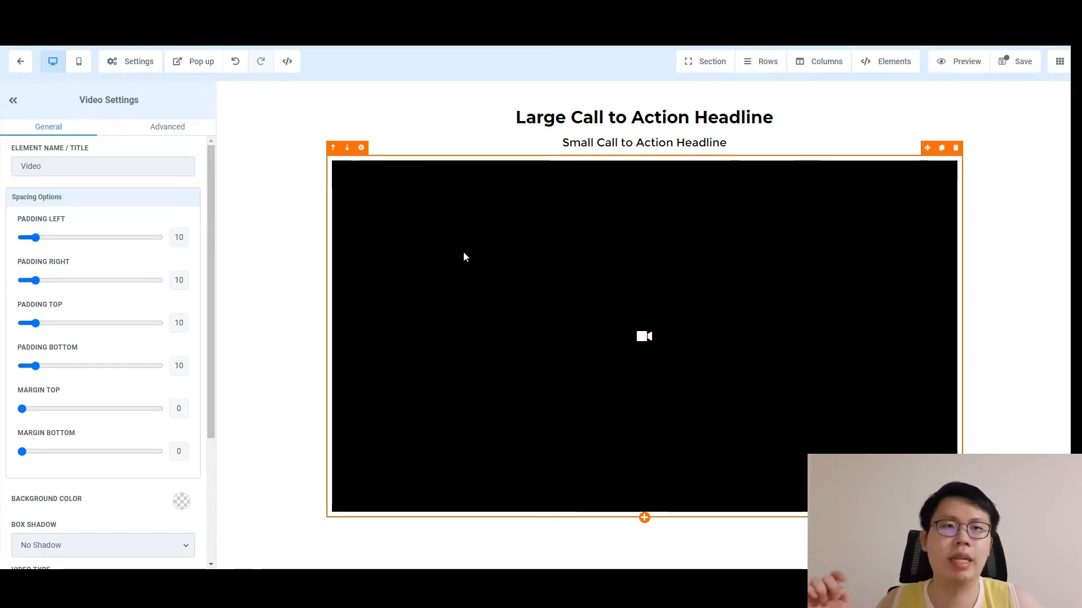
scroll(154, 379, down, 3)
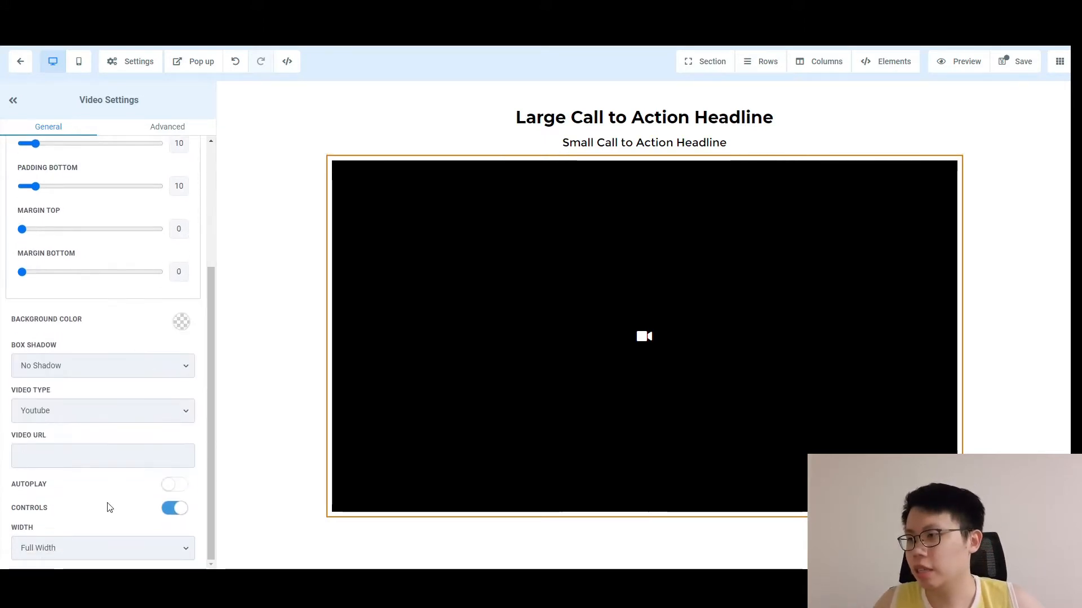
click(123, 550)
click(82, 521)
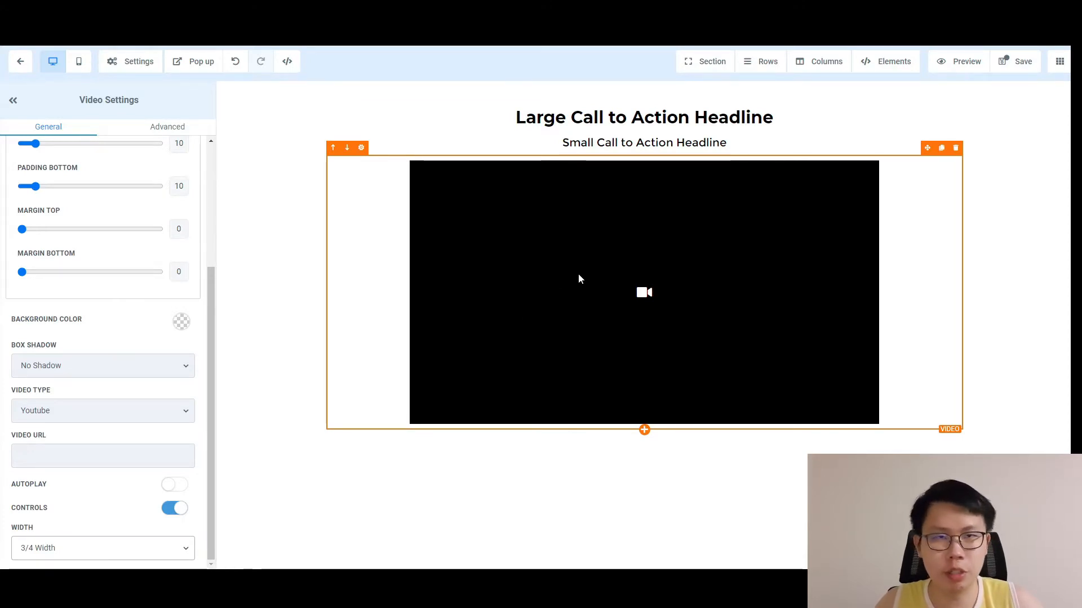
Add a button below the video labelled 'I Want To Buy Now'.
click(645, 430)
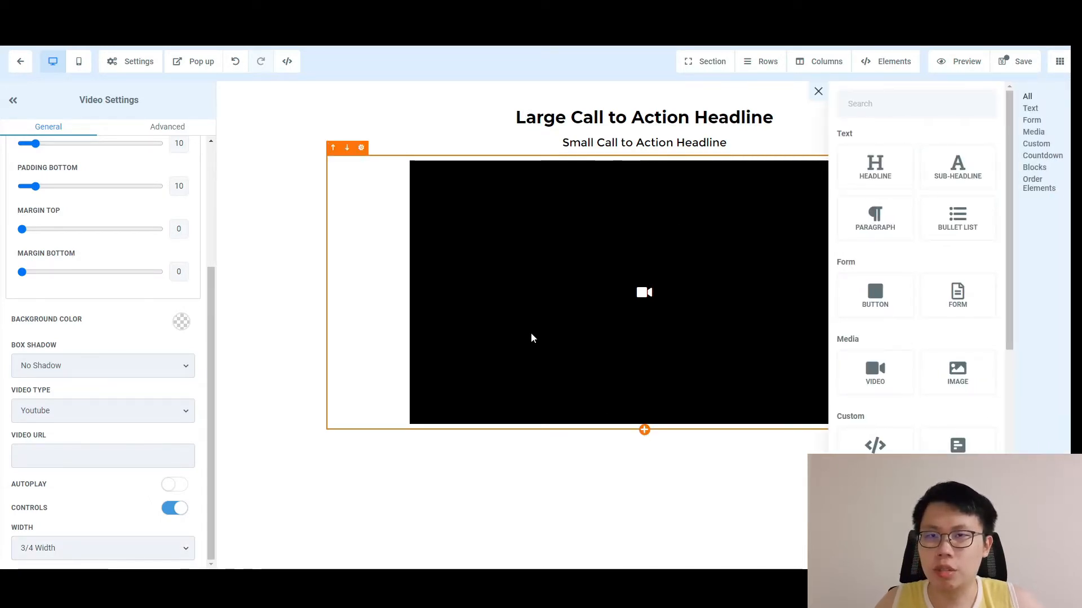
click(885, 309)
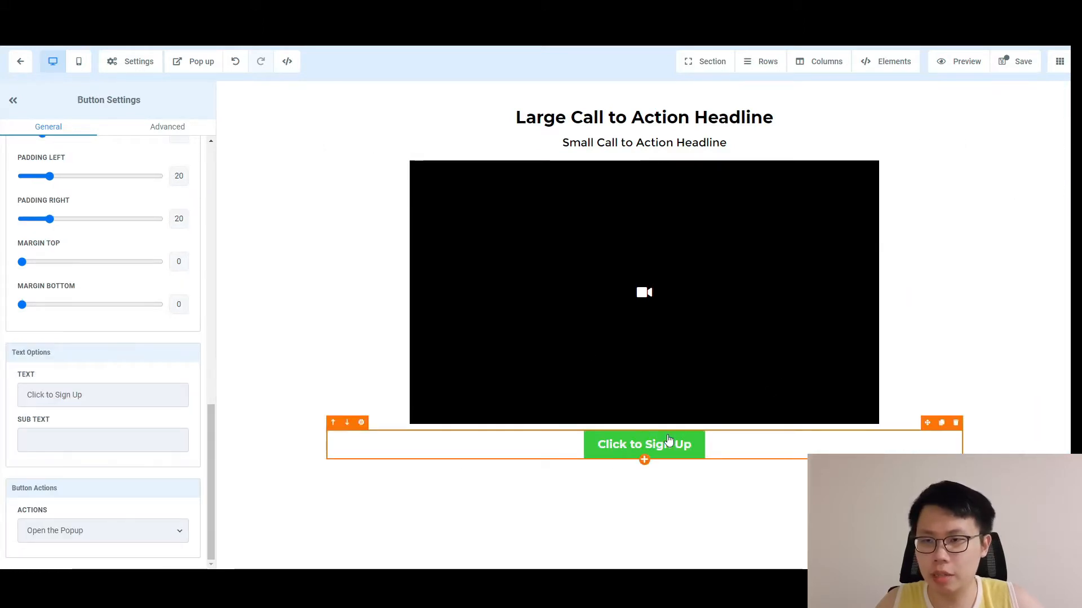
drag(116, 406, 2, 415)
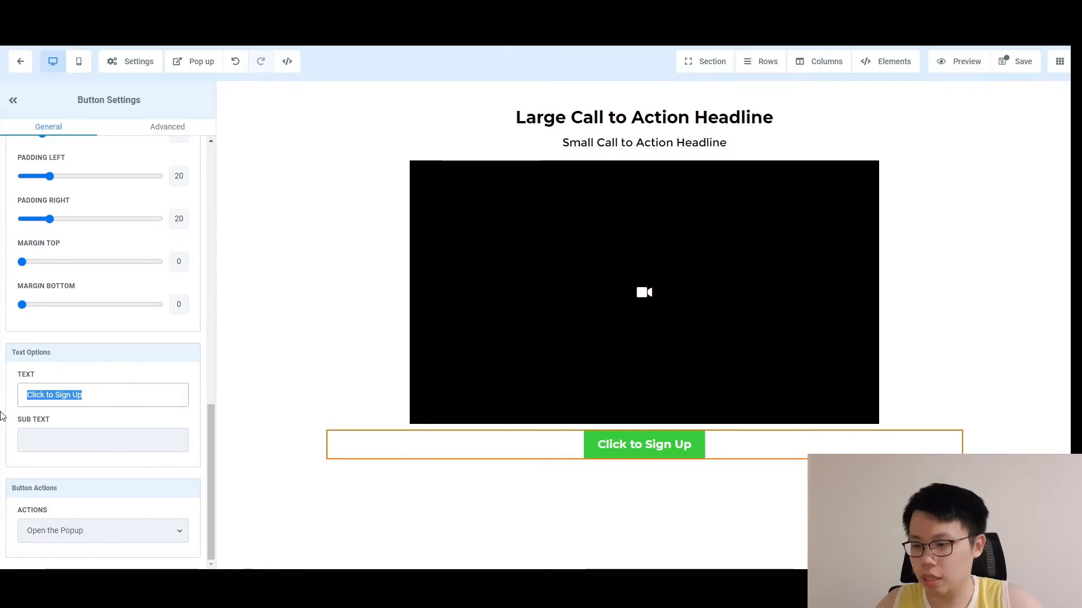
text(I Wan)
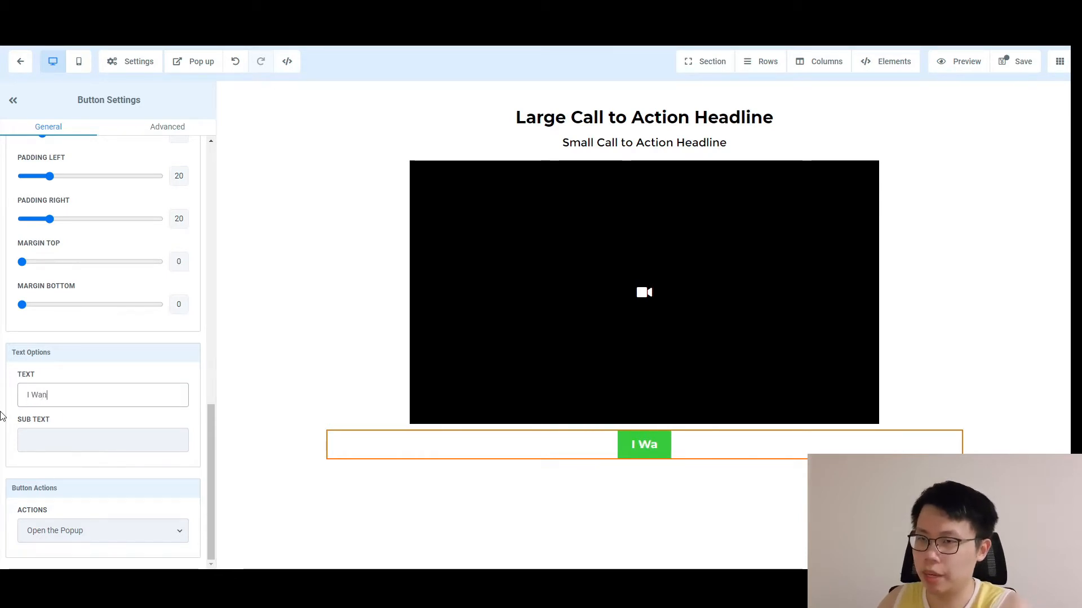
text(t To Buy Now)
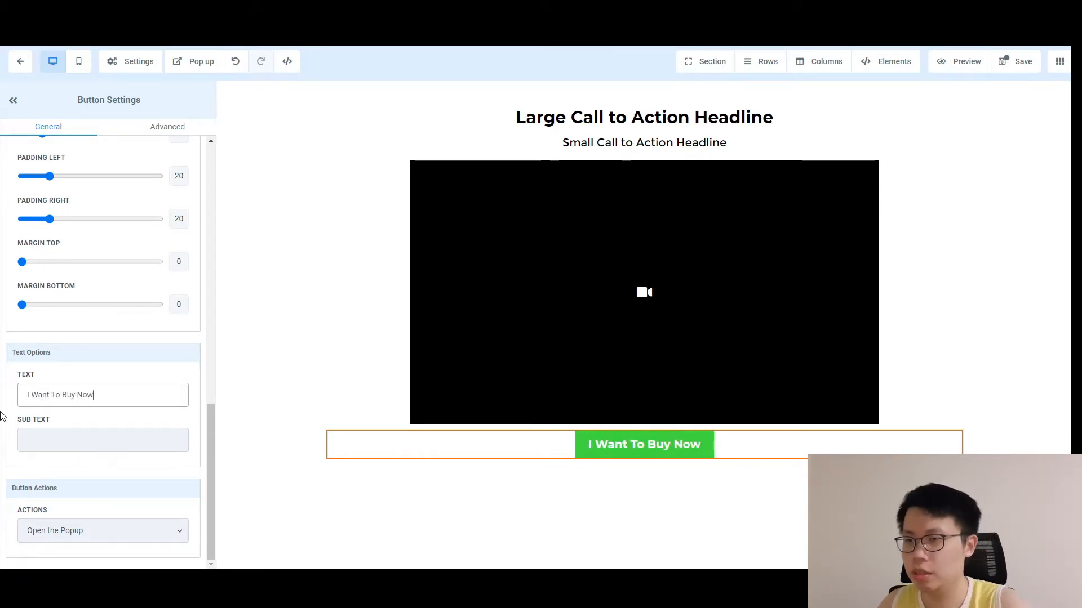
Raise the button's top margin to 15.
scroll(80, 287, up, 2)
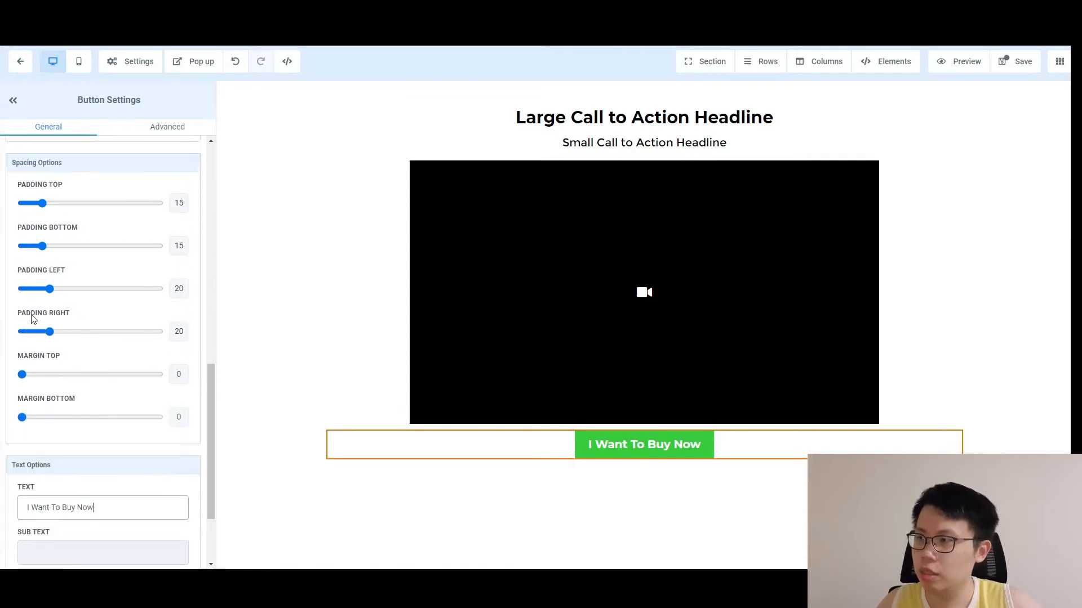
mouse_move(22, 419)
mouse_down()
mouse_move(35, 423)
mouse_move(6, 424)
mouse_up()
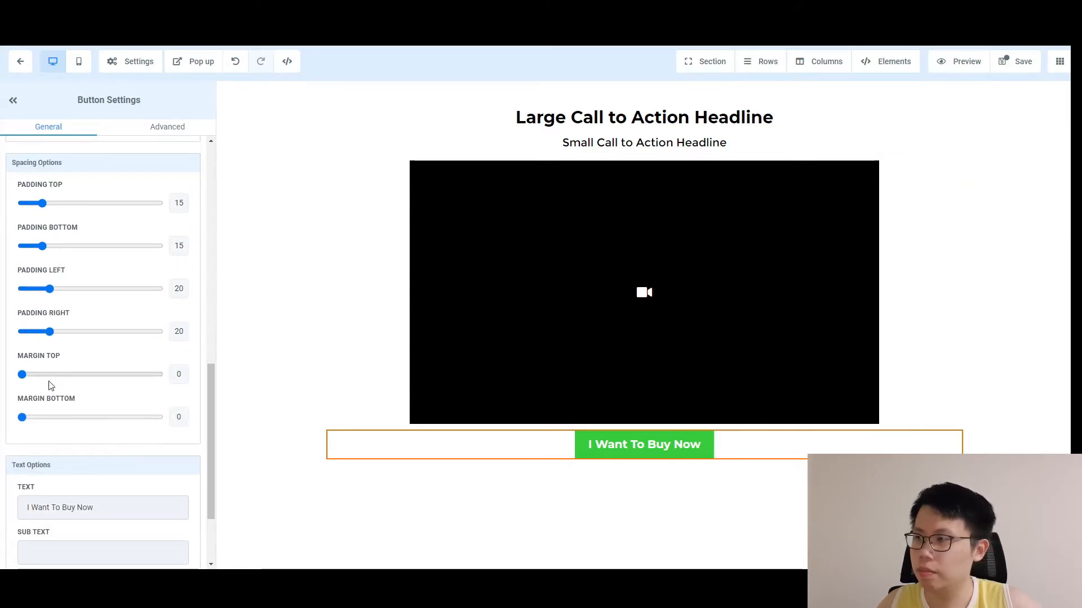
scroll(49, 383, up, 1)
drag(23, 430, 42, 431)
scroll(758, 330, down, 1)
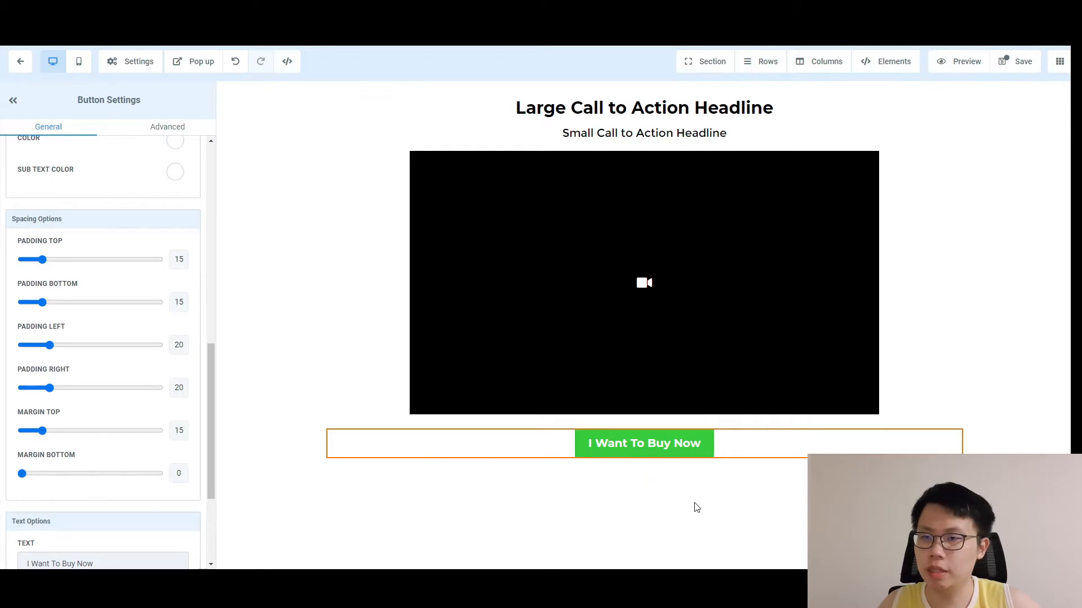
Add a full-width section below the button with a one-column row and a headline.
click(645, 483)
click(871, 110)
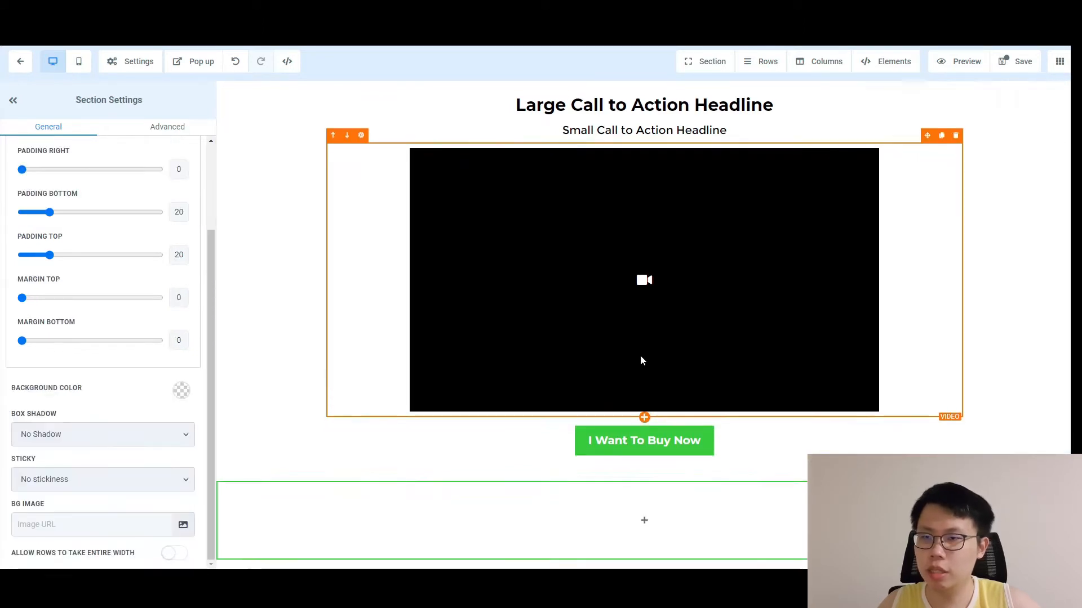
click(644, 517)
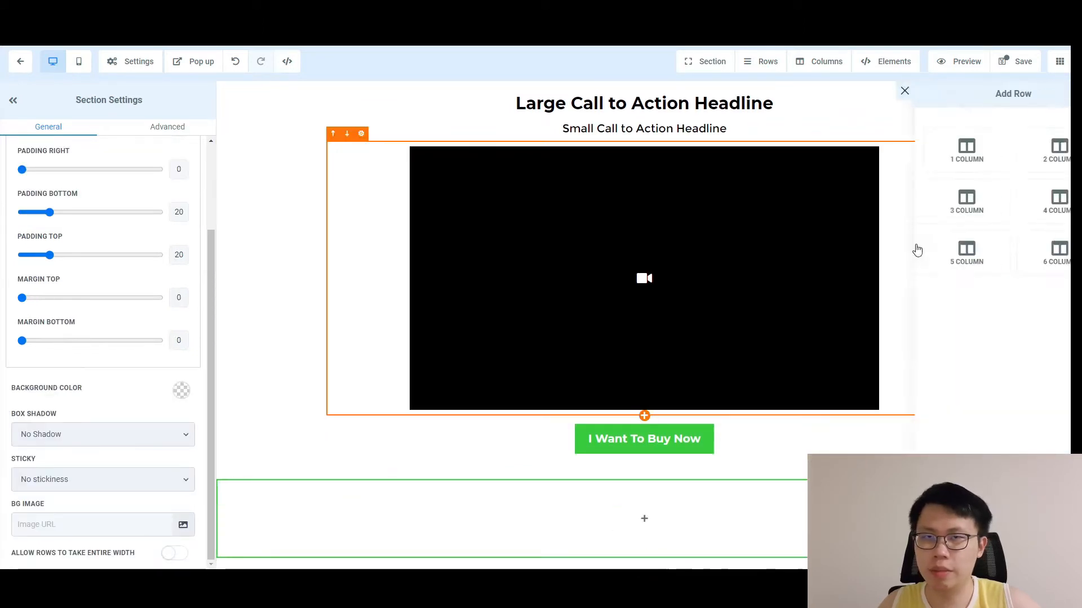
click(942, 163)
click(635, 534)
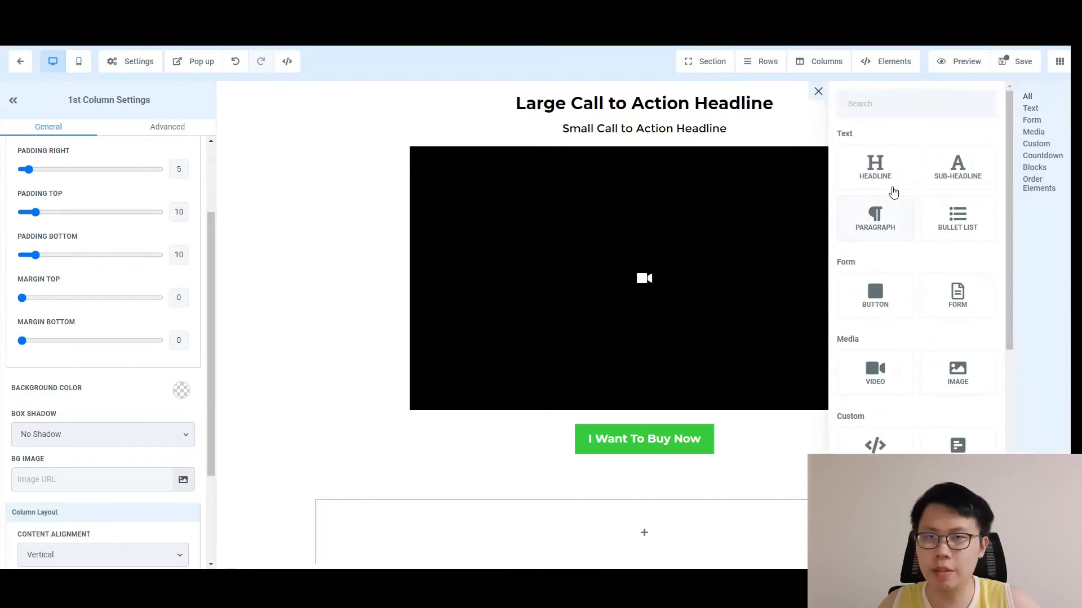
click(895, 195)
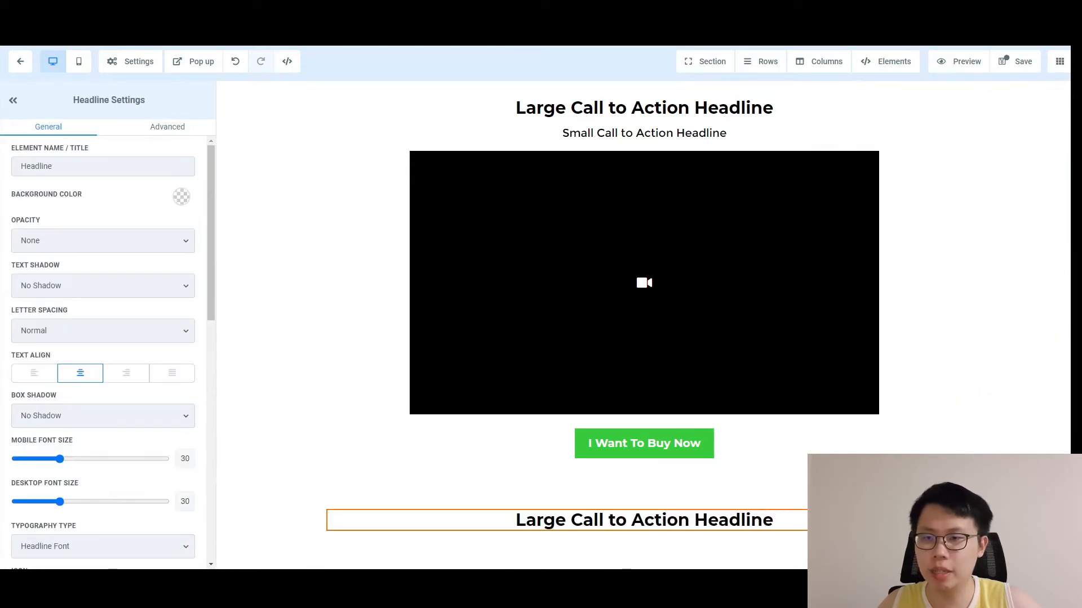
Add a sub-headline beneath that headline with a top margin of 10.
click(645, 533)
click(976, 186)
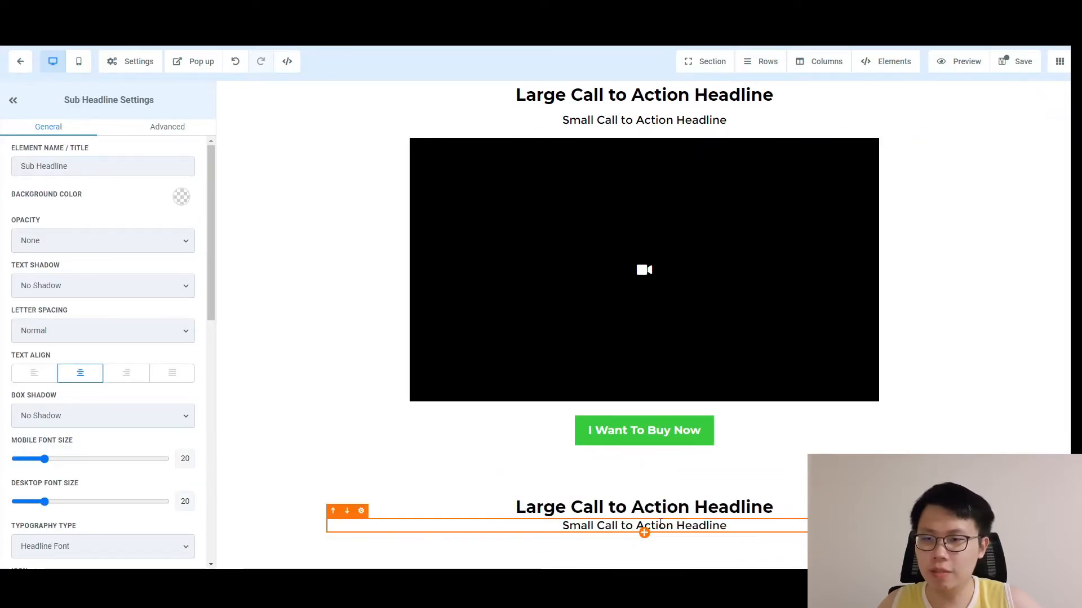
scroll(80, 456, down, 1)
scroll(76, 455, down, 9)
drag(27, 533, 35, 530)
drag(28, 489, 36, 490)
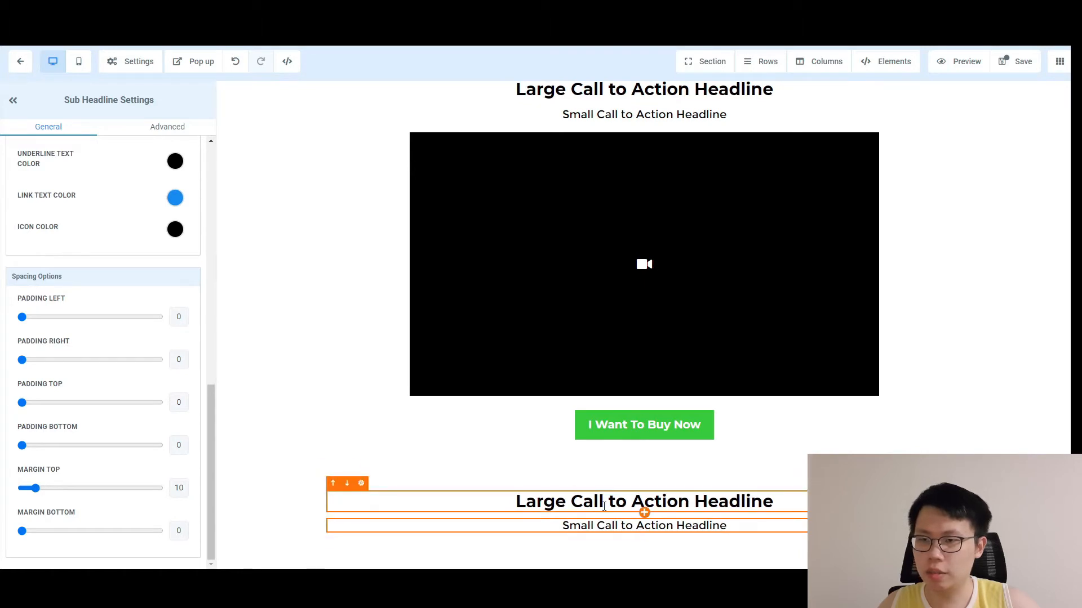
Add an image below the sub-headline with a top margin of 20.
click(644, 533)
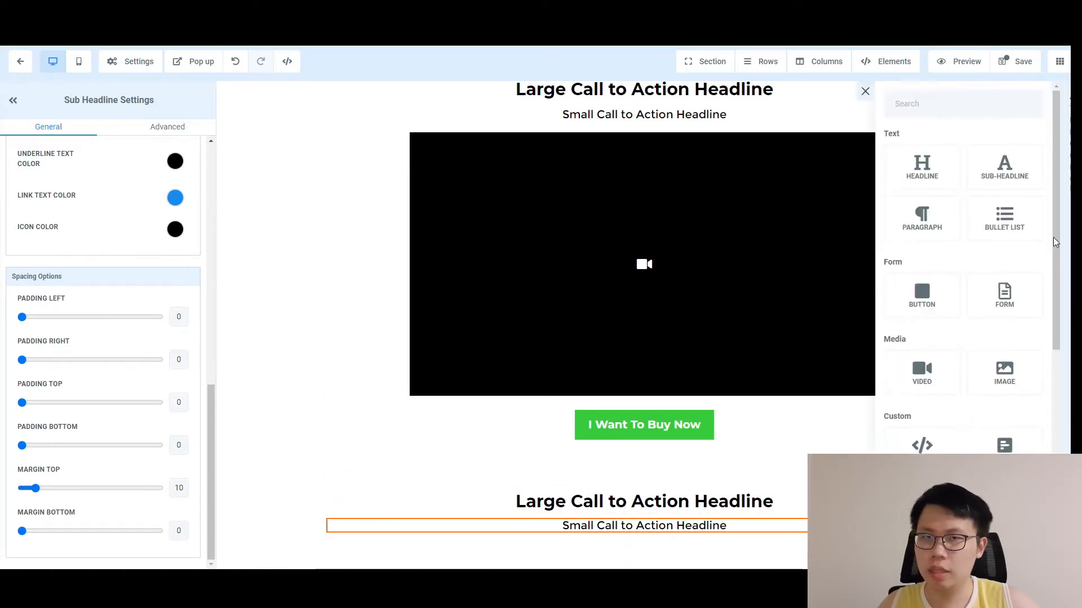
click(959, 377)
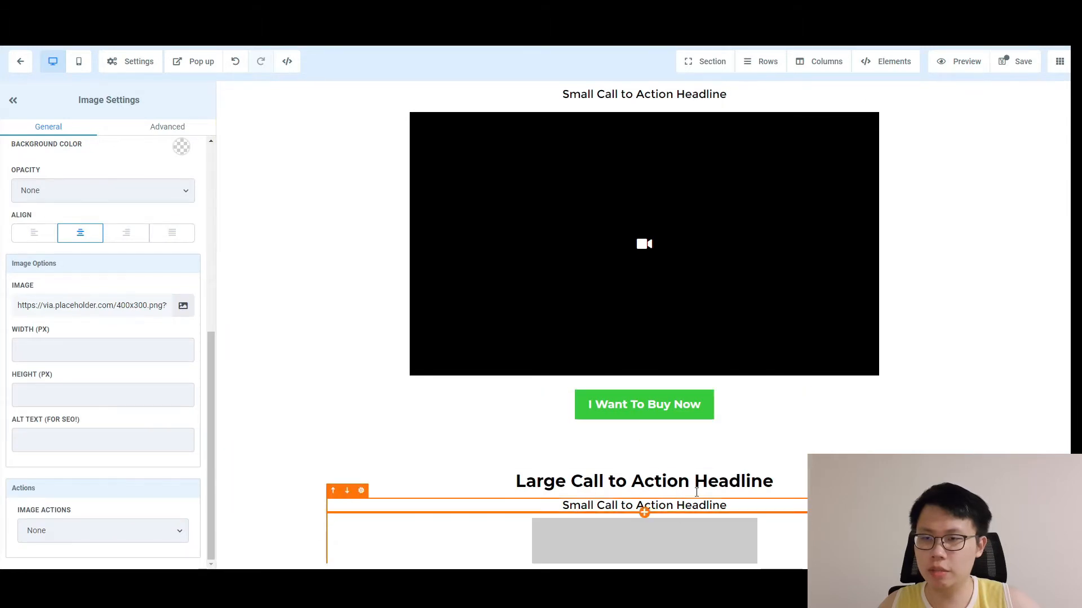
scroll(102, 396, up, 6)
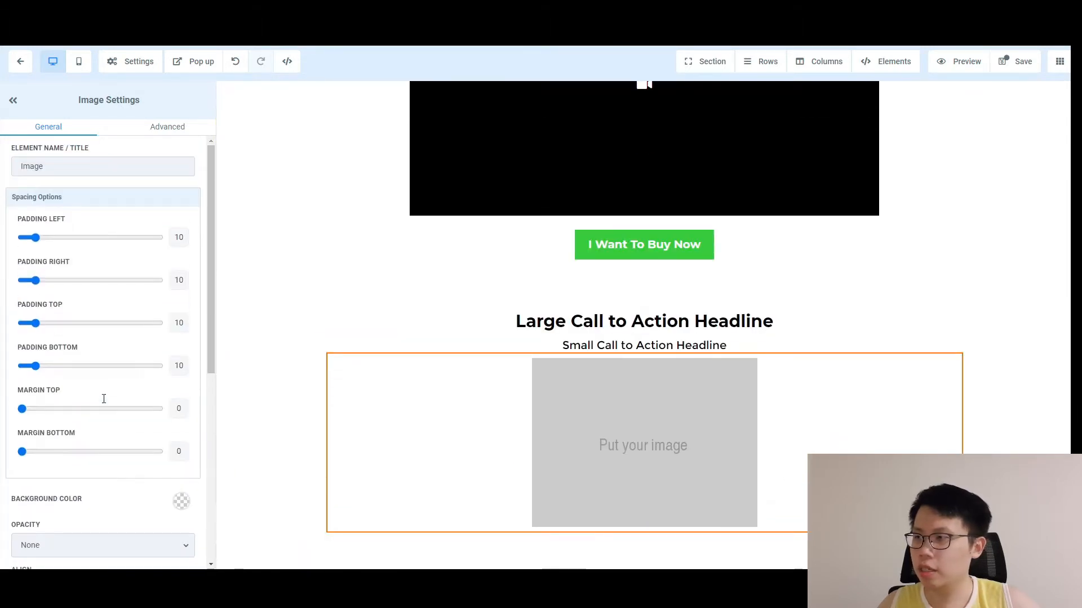
drag(25, 409, 51, 412)
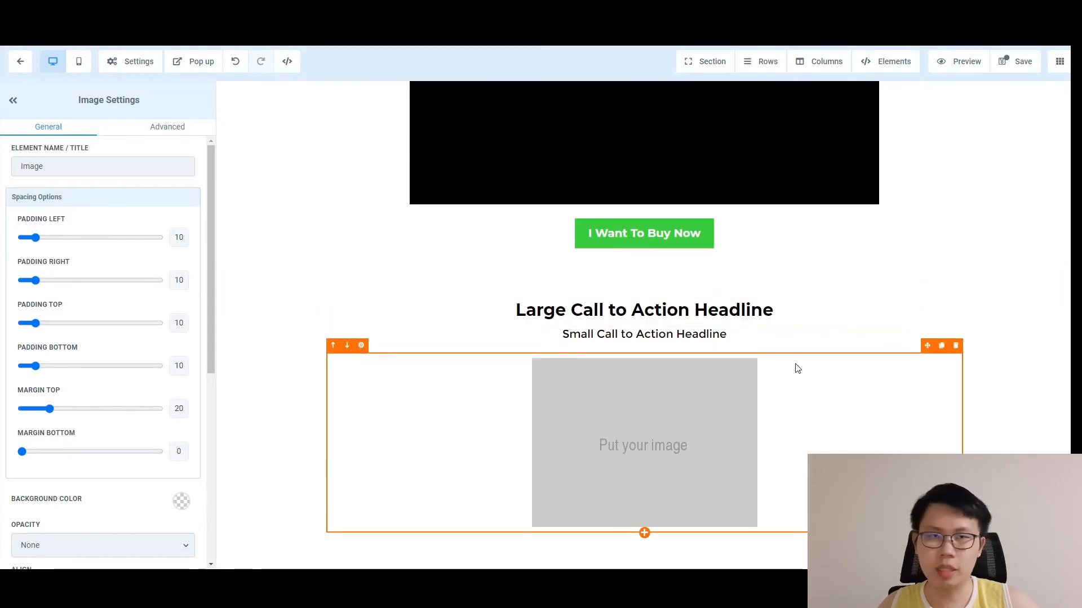
Add a paragraph under the image with font size 18 and top margin 10.
click(644, 532)
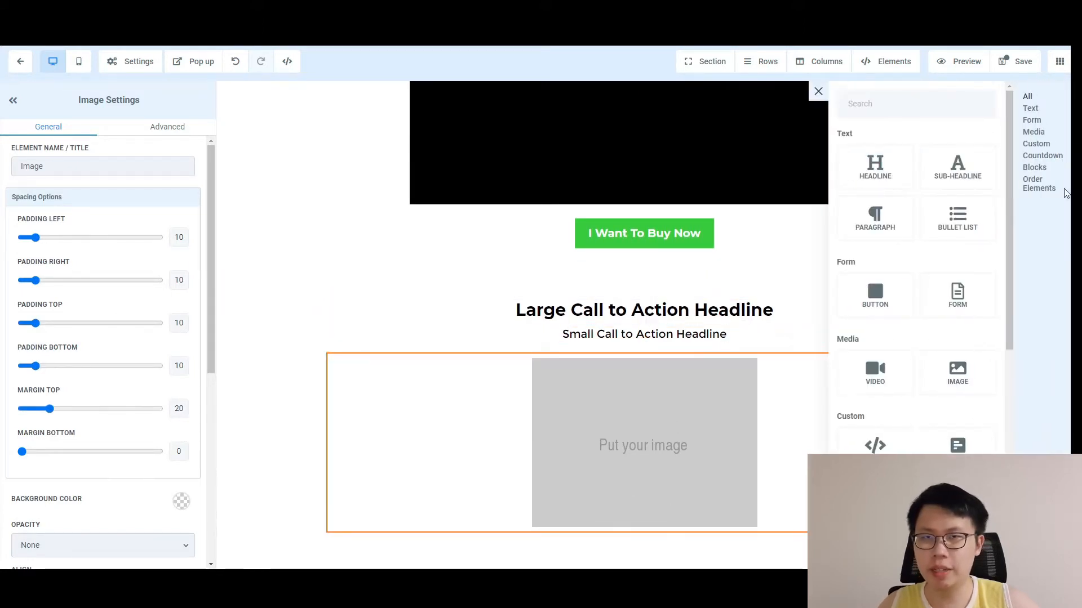
click(874, 217)
scroll(58, 461, down, 3)
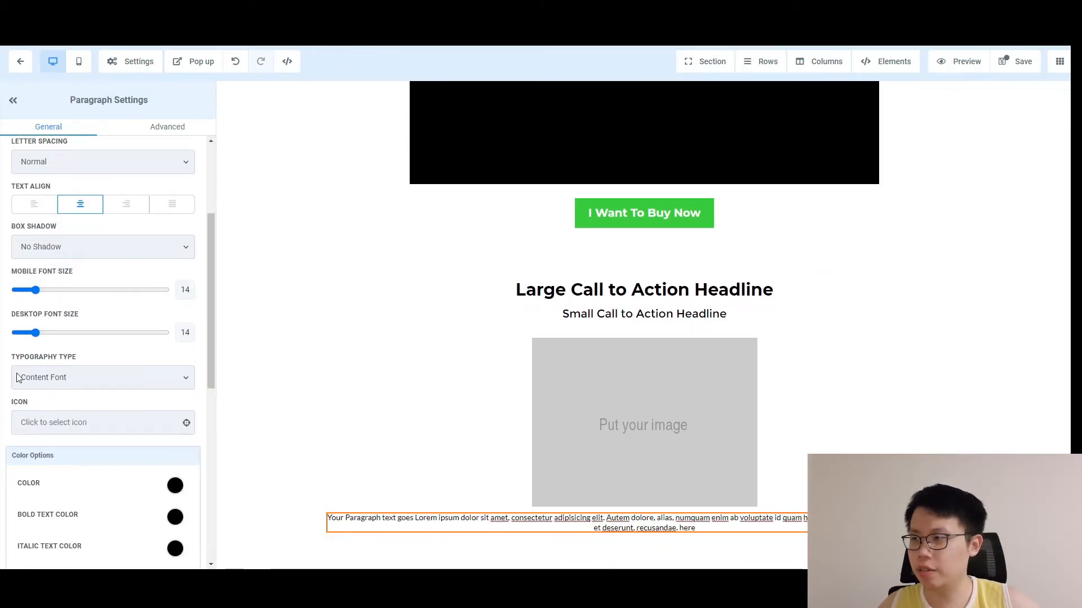
drag(36, 333, 42, 334)
drag(35, 290, 41, 292)
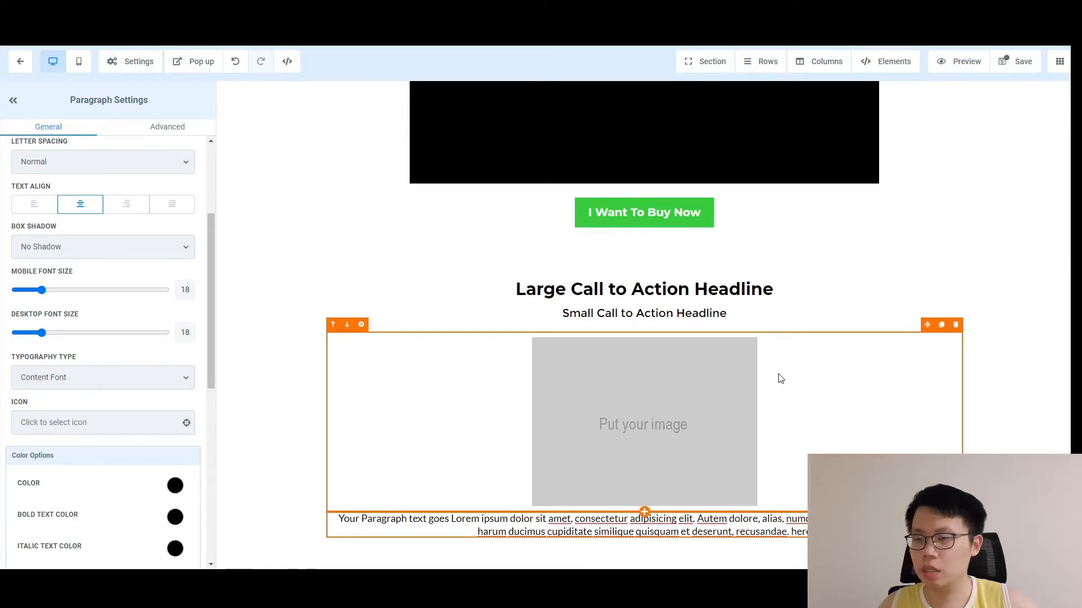
scroll(109, 515, down, 6)
drag(23, 488, 37, 491)
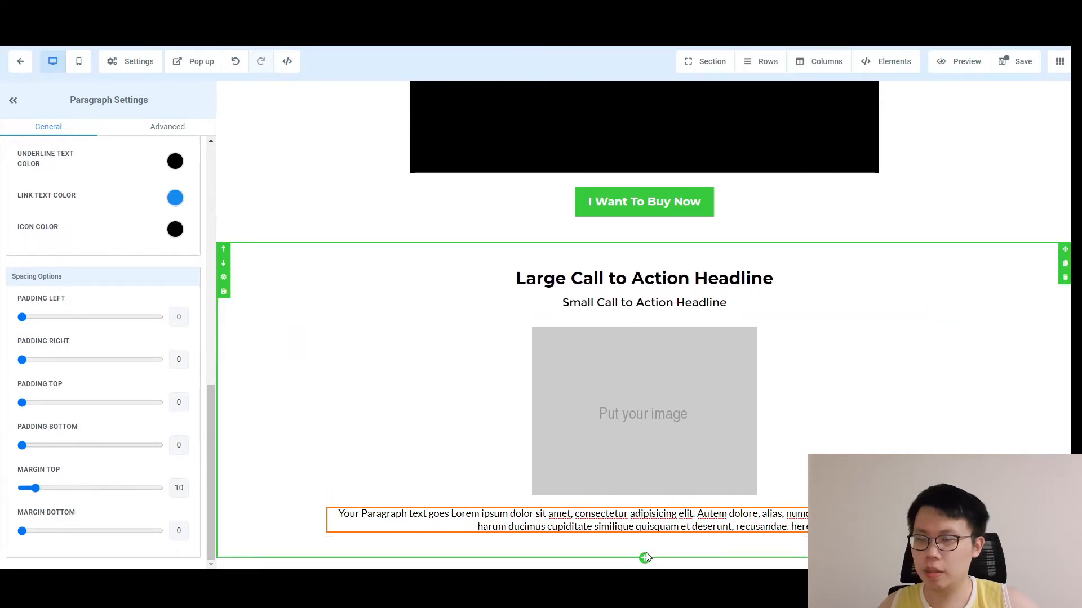
Add a third full-width section below the paragraph containing a one-column row with a headline.
click(645, 561)
click(877, 111)
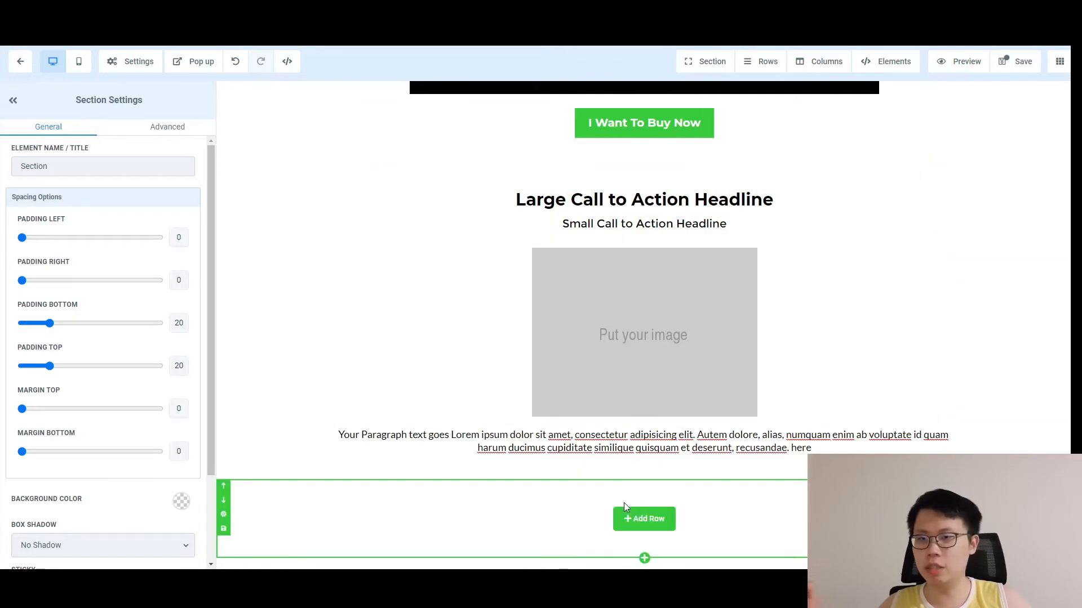
click(641, 519)
click(937, 151)
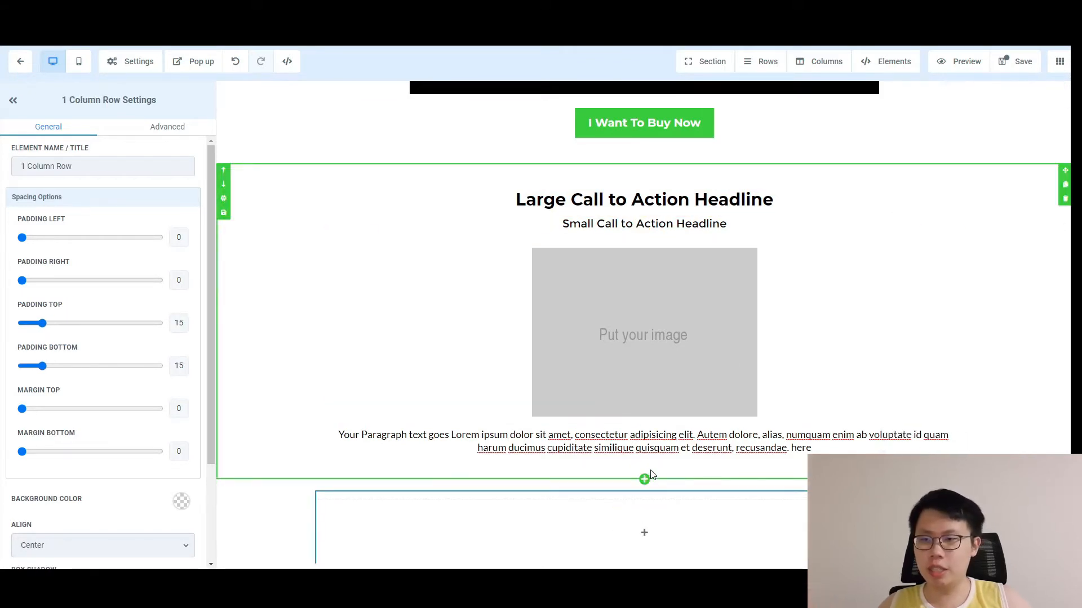
scroll(717, 502, down, 1)
click(639, 507)
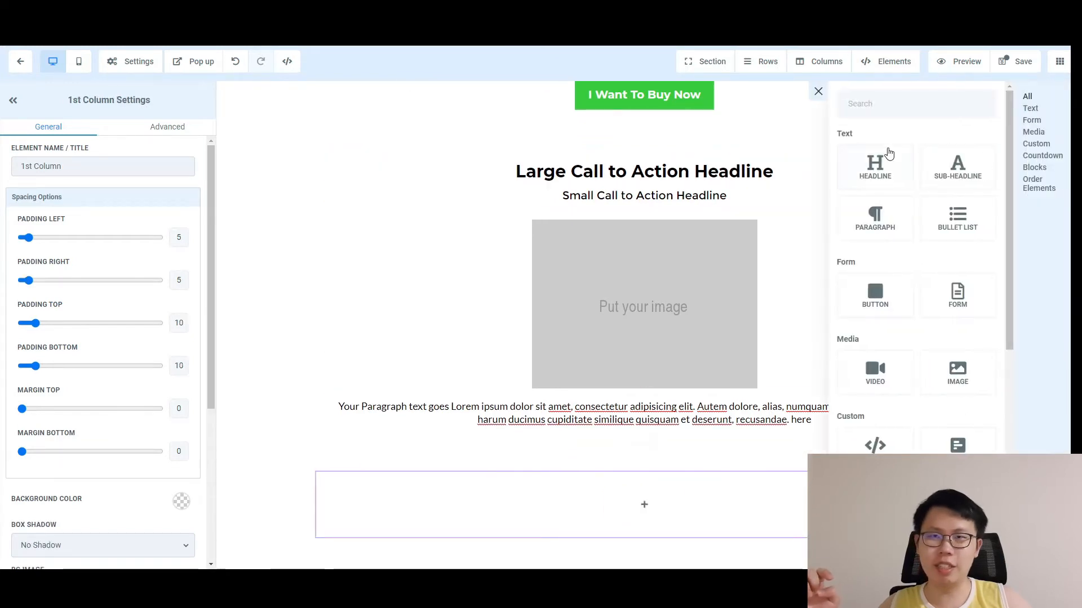
click(892, 172)
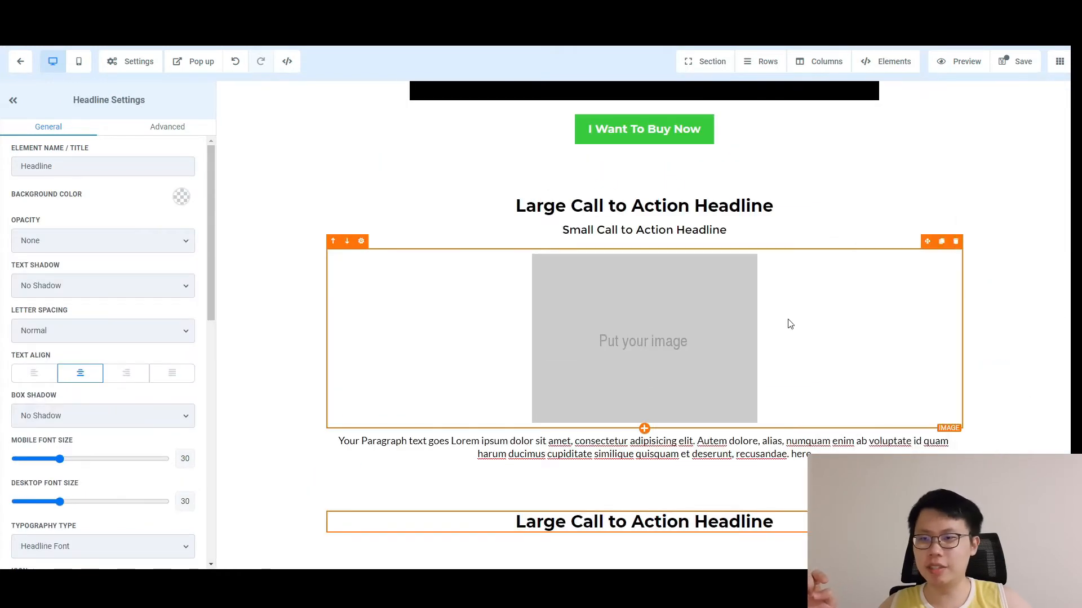
Replace the new headline's text with 'Testimonials'.
click(594, 522)
key(ctrl+a)
text(Tes)
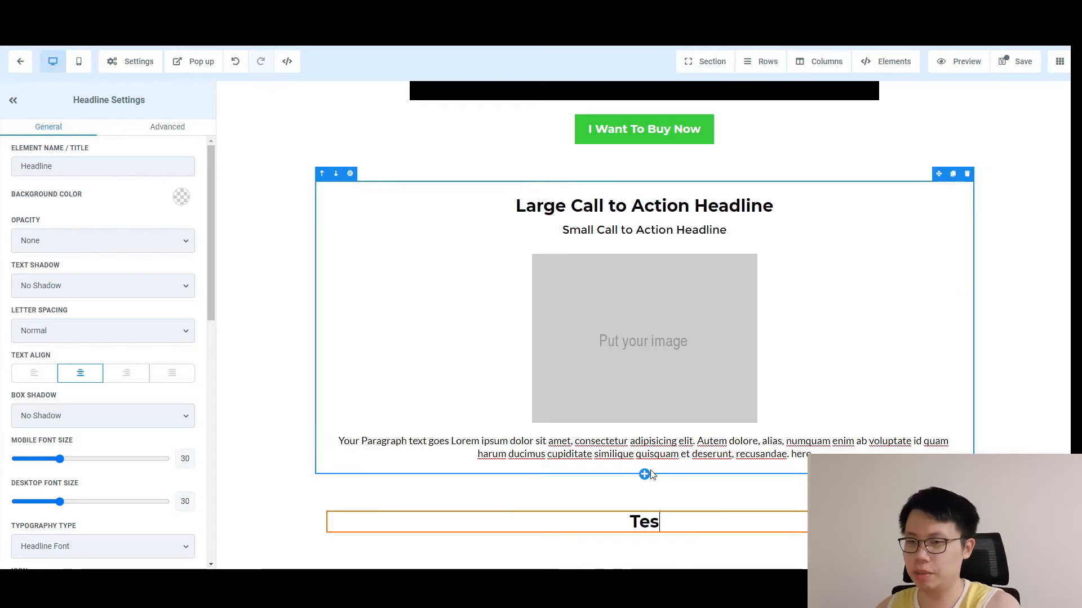
text(timon)
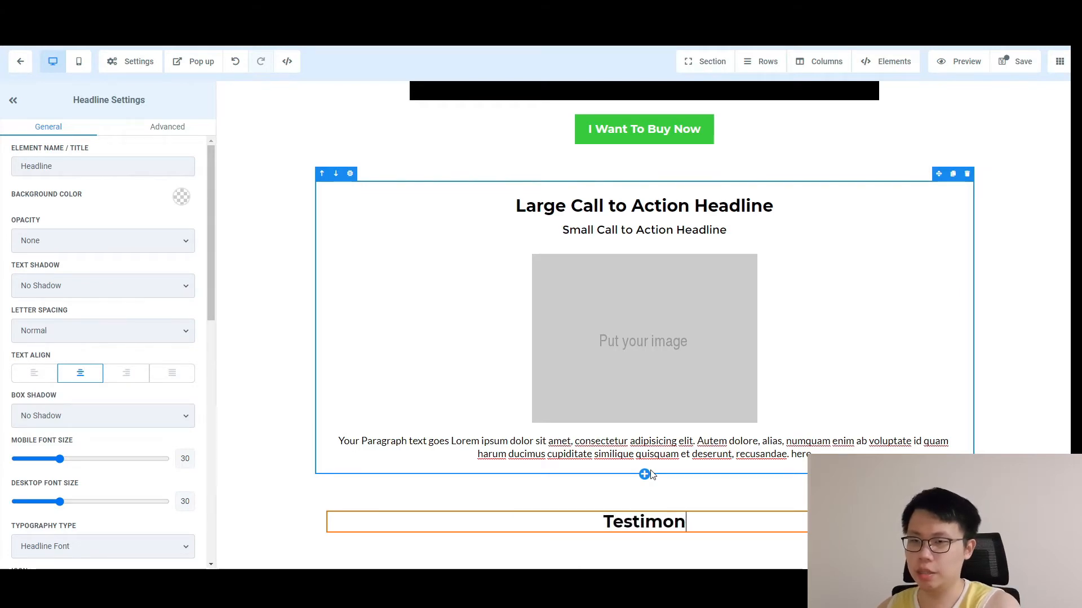
text(ials)
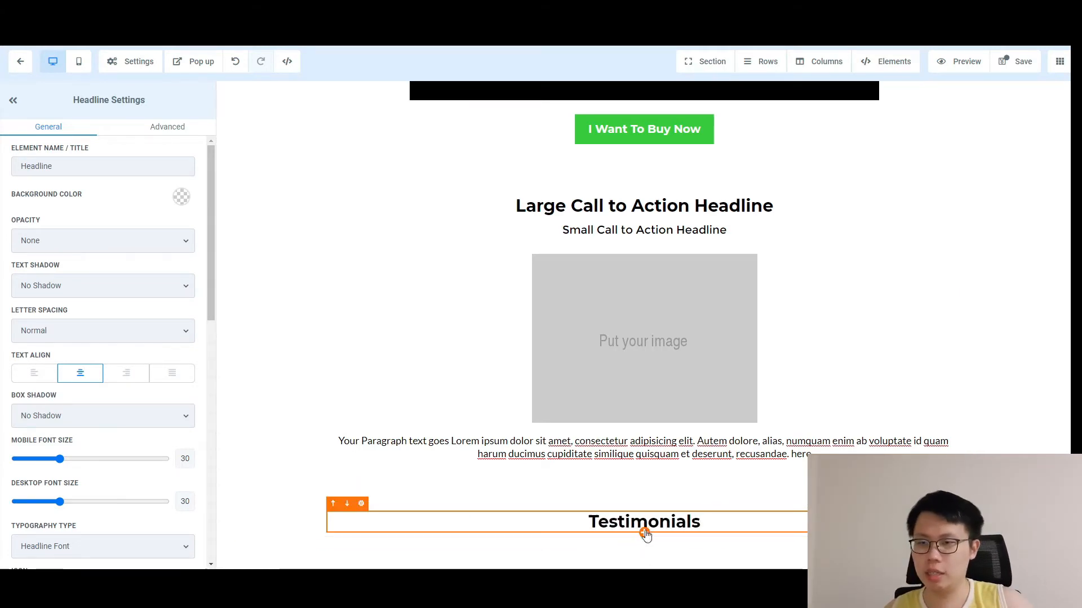
Add an empty two-column row beneath the Testimonials headline.
click(645, 534)
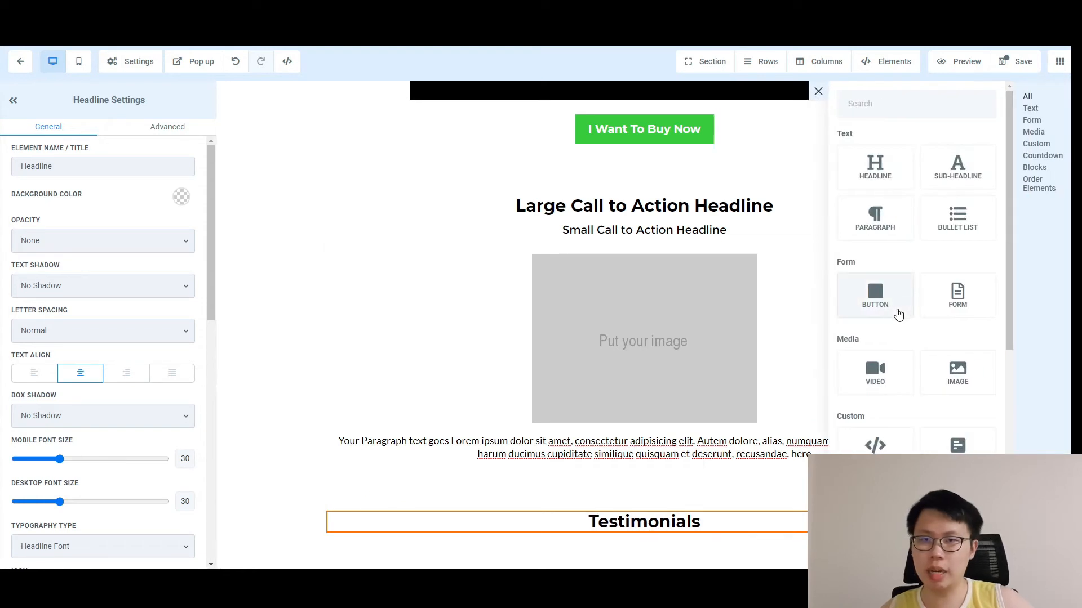
scroll(949, 324, down, 2)
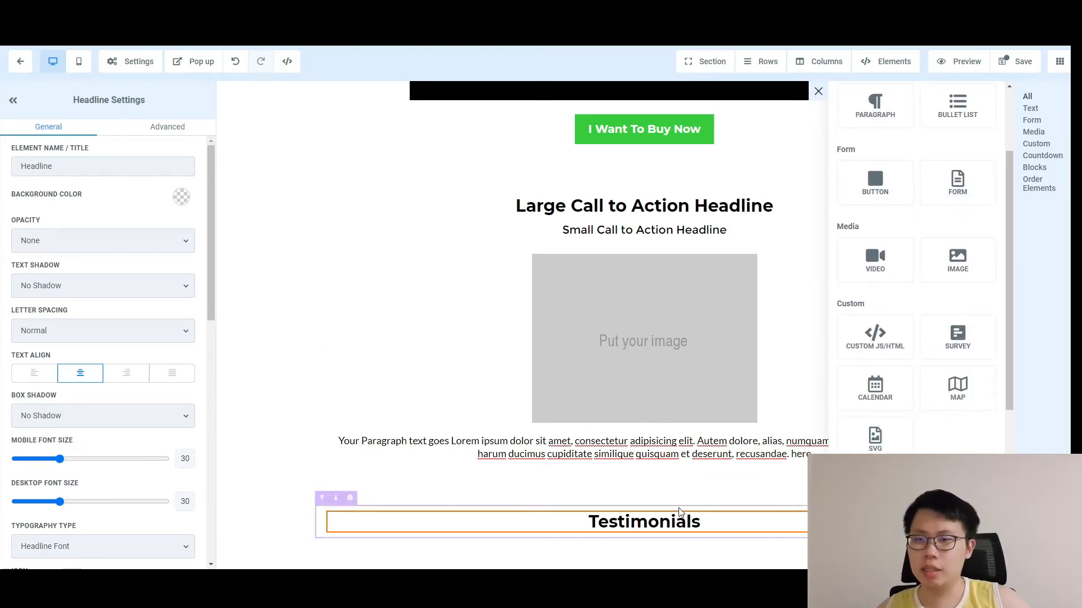
click(645, 547)
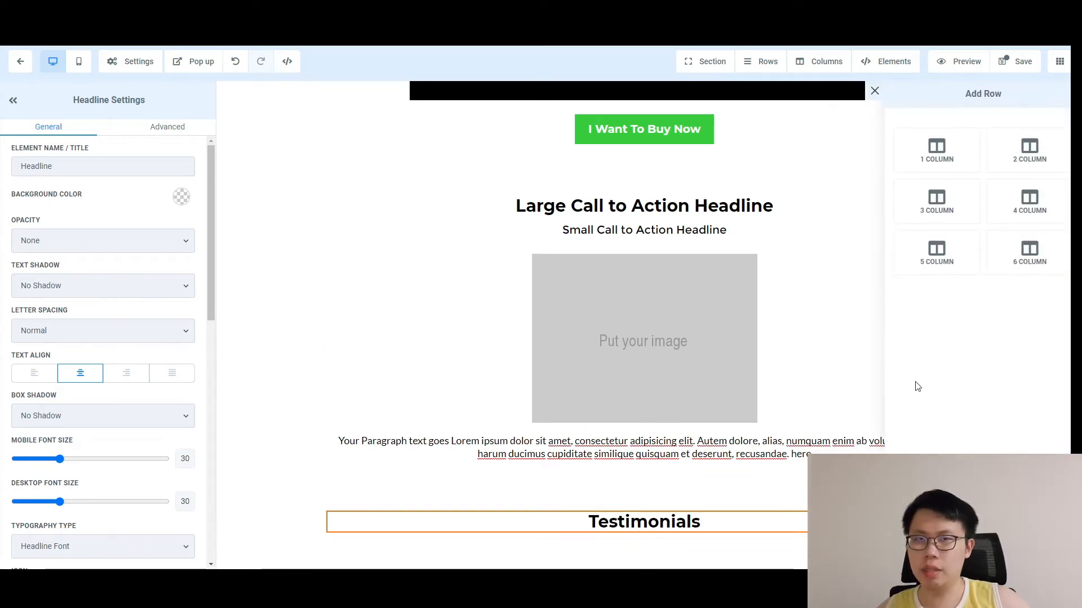
click(1030, 152)
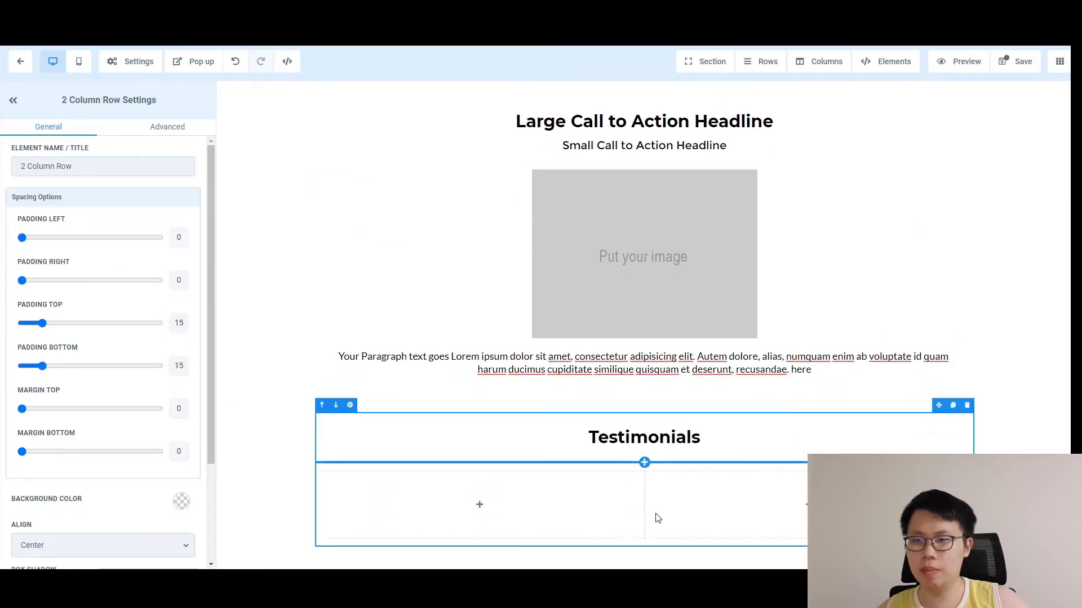
Put an image in the right column and a headline plus size-18 paragraph in the left.
click(792, 505)
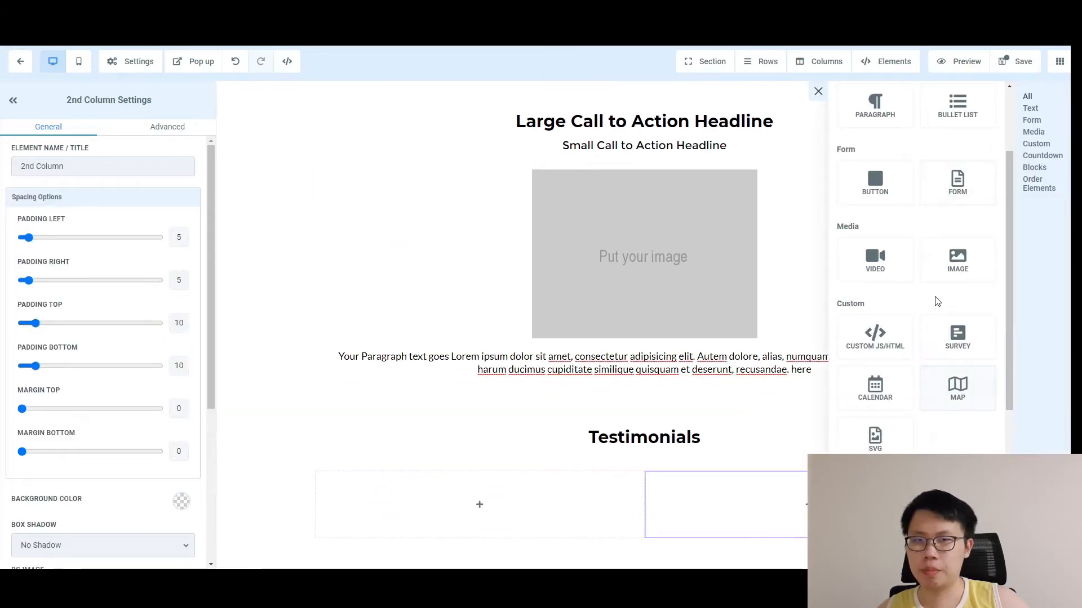
click(951, 266)
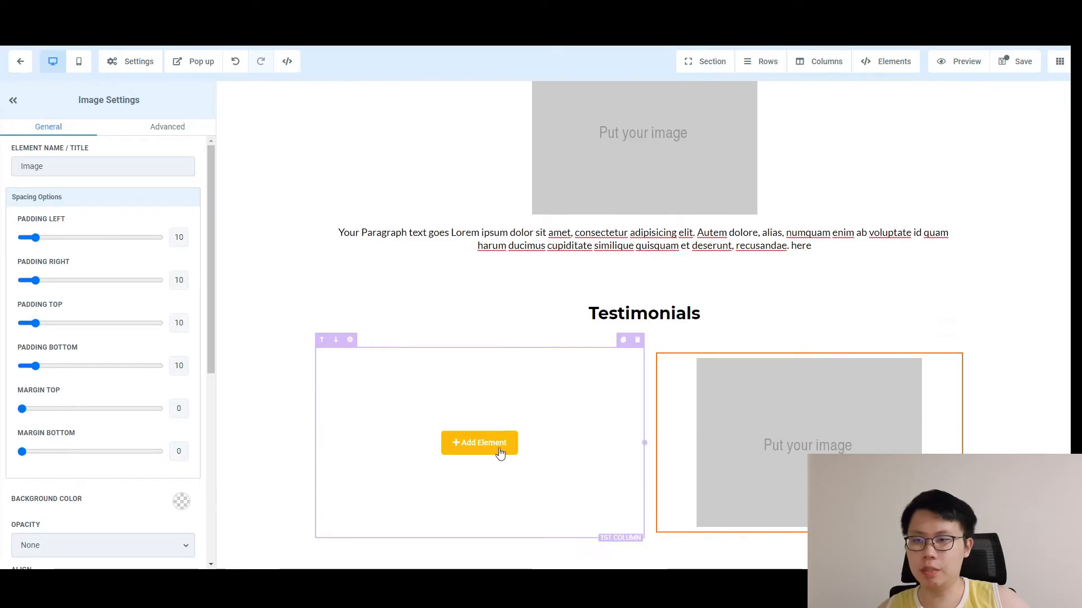
click(482, 444)
scroll(860, 231, up, 3)
click(875, 169)
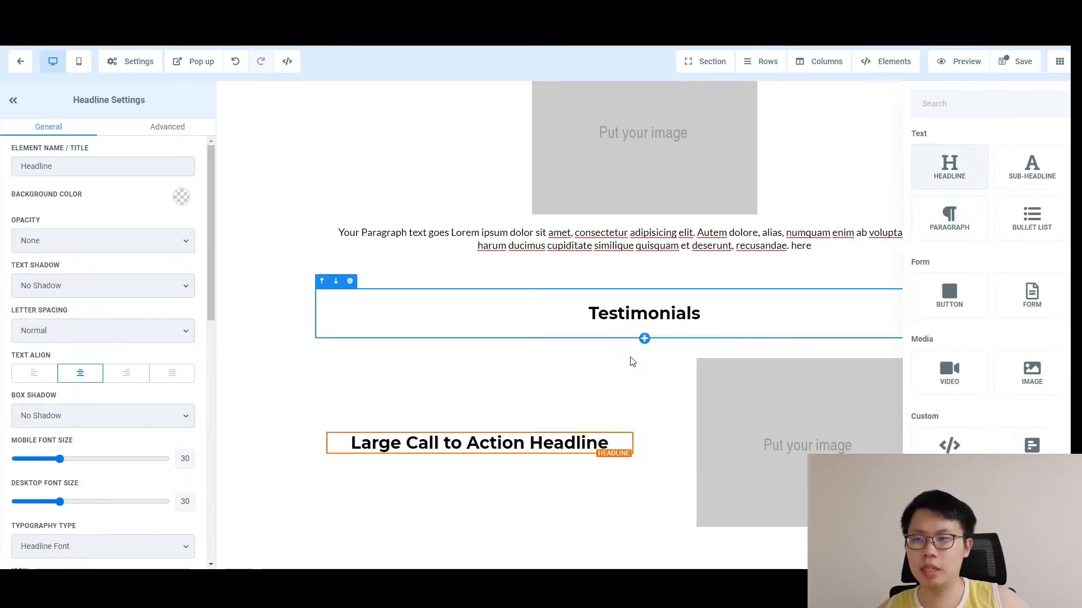
click(479, 461)
click(479, 456)
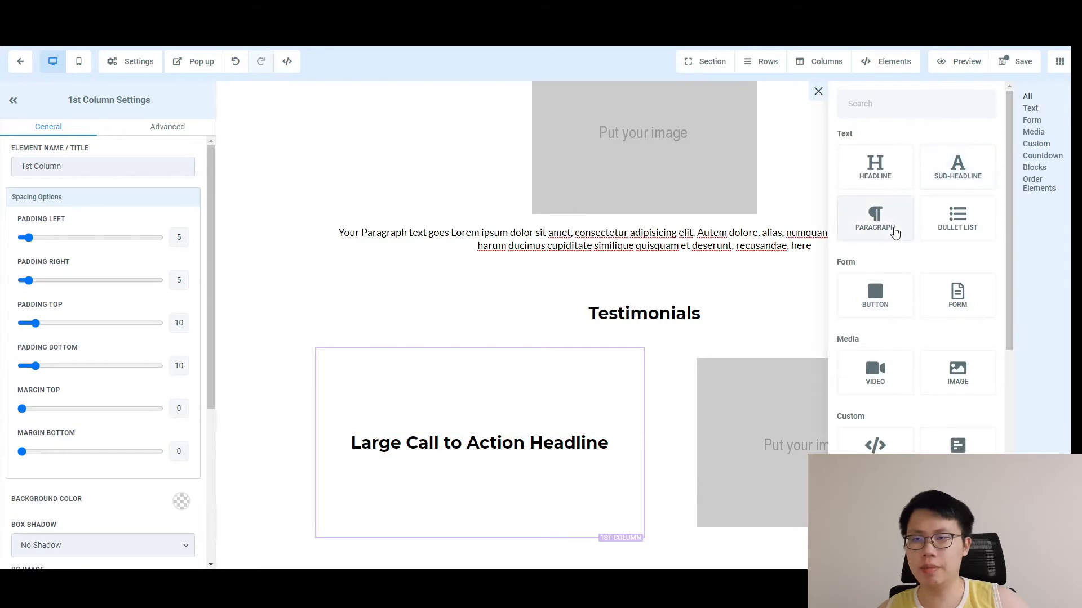
click(873, 219)
drag(35, 502, 43, 501)
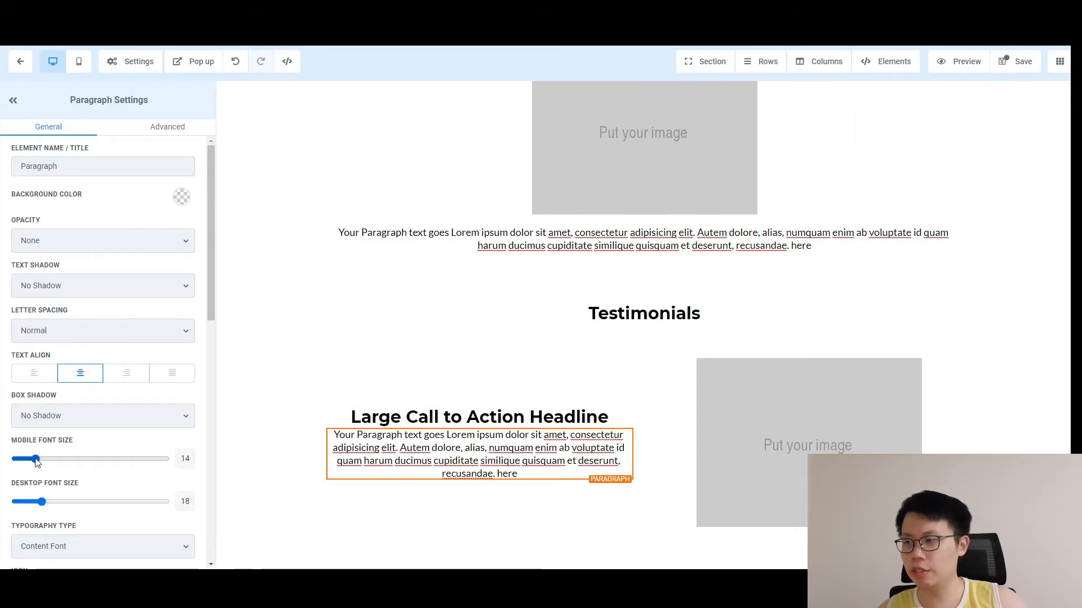
Give the left column's headline 20 of bottom margin.
click(461, 409)
click(460, 414)
scroll(121, 488, down, 10)
drag(22, 531, 50, 530)
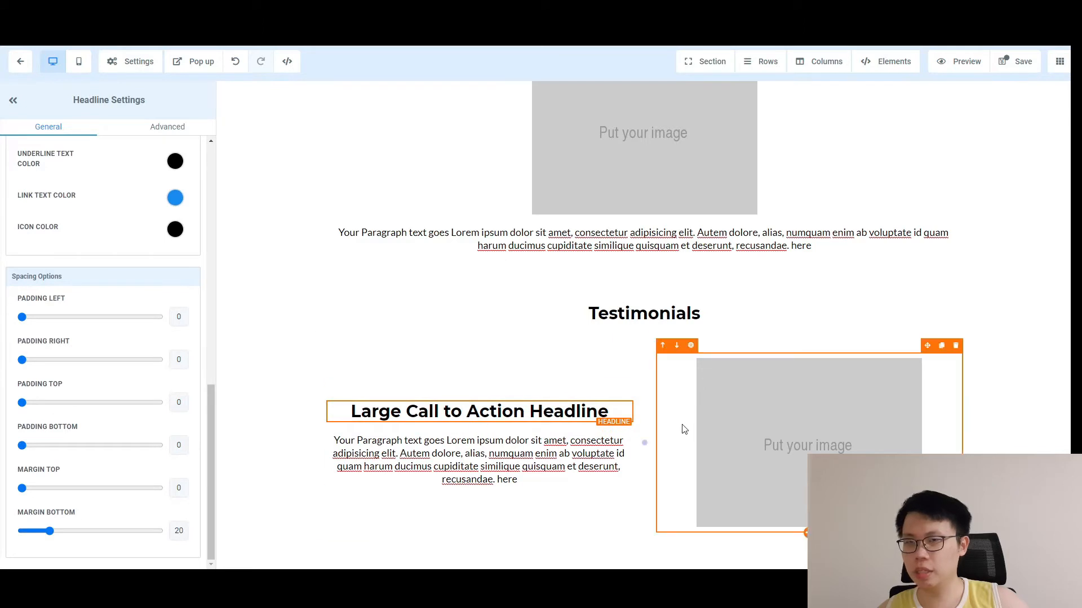
click(775, 345)
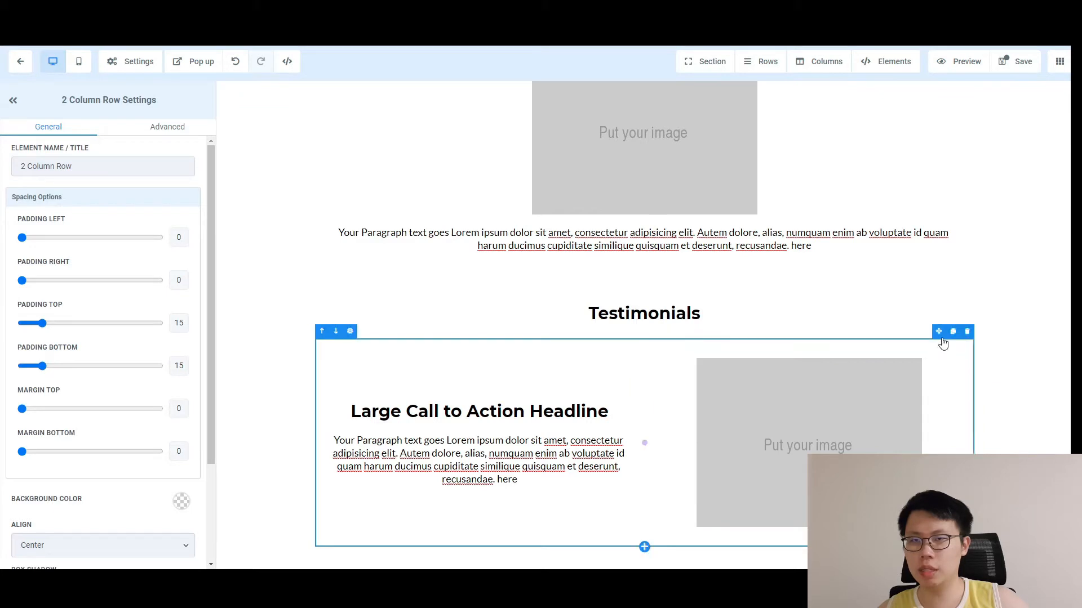
Duplicate the testimonial row and swap the copy's columns so the image sits on the left.
click(954, 333)
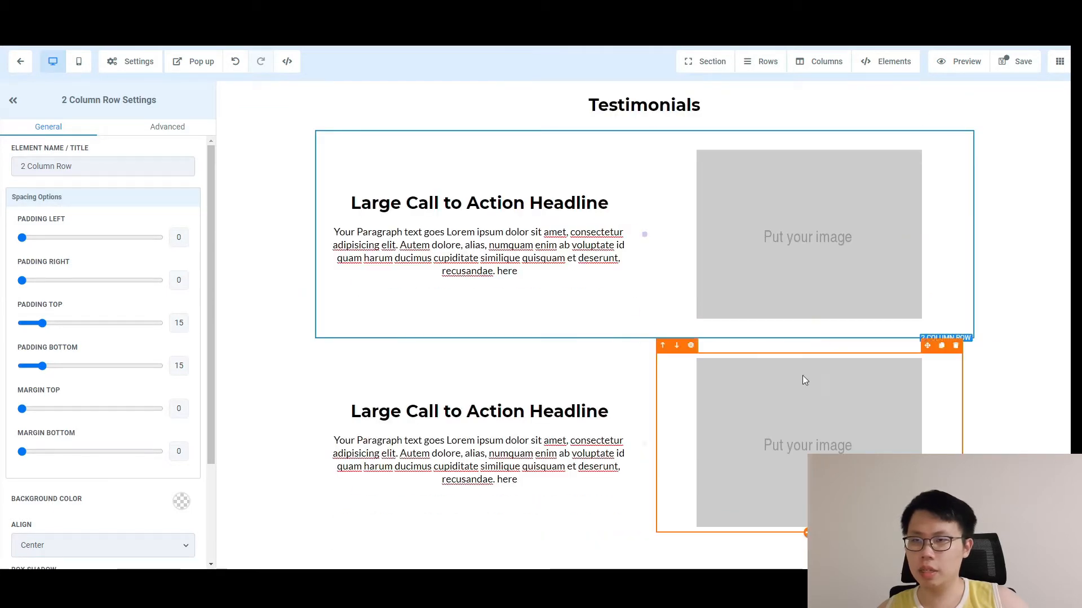
click(608, 508)
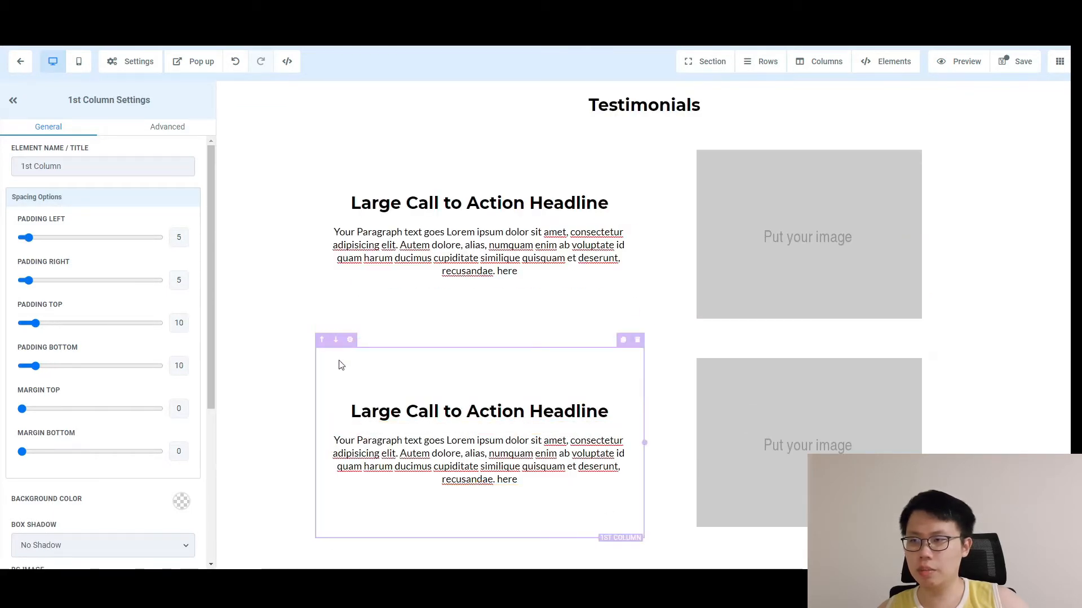
click(339, 340)
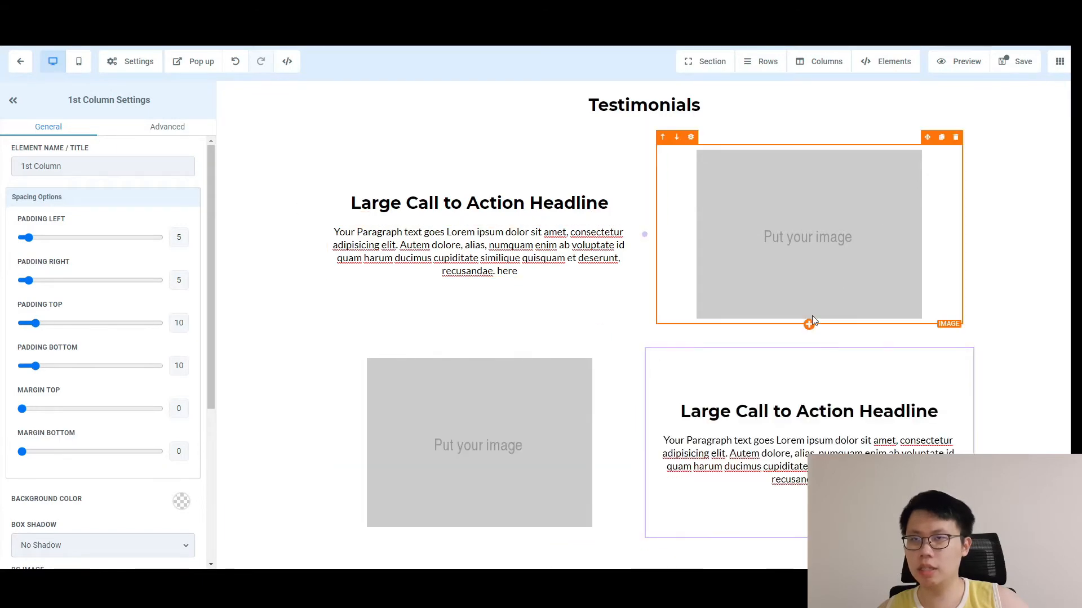
scroll(823, 355, up, 13)
scroll(891, 251, down, 13)
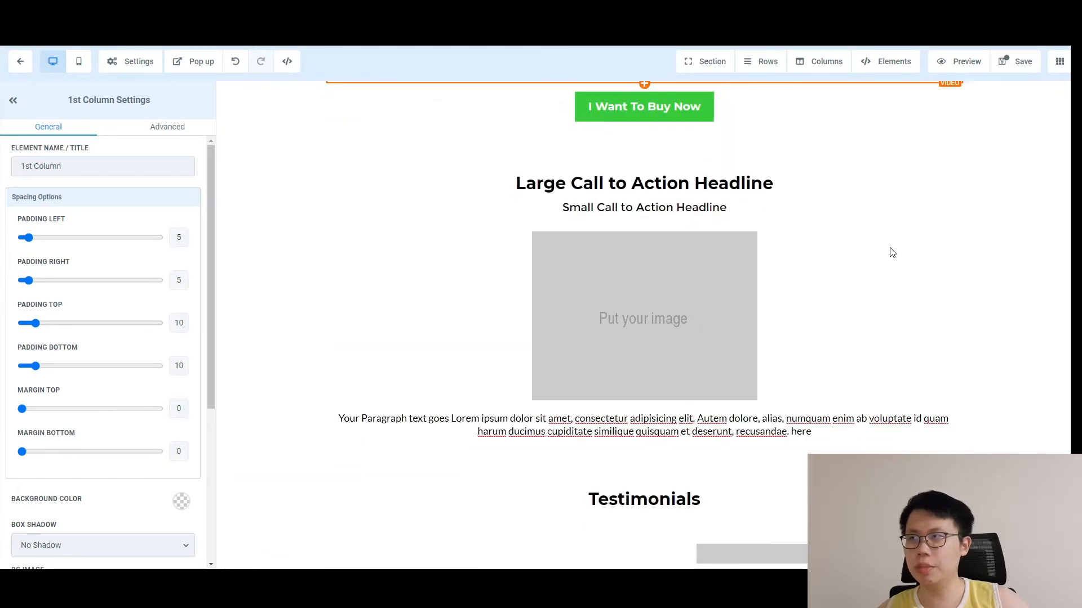
In mobile preview, move the second testimonial's text column above its image.
click(79, 61)
scroll(759, 272, down, 10)
scroll(699, 310, down, 4)
scroll(694, 312, down, 3)
scroll(695, 313, up, 12)
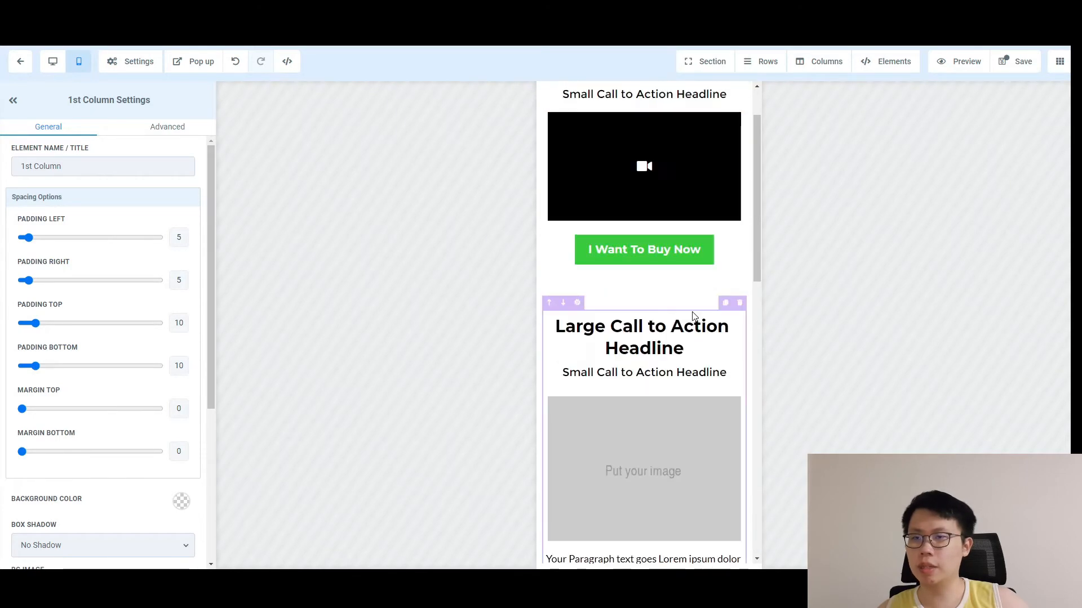
scroll(691, 322, down, 11)
scroll(690, 329, down, 1)
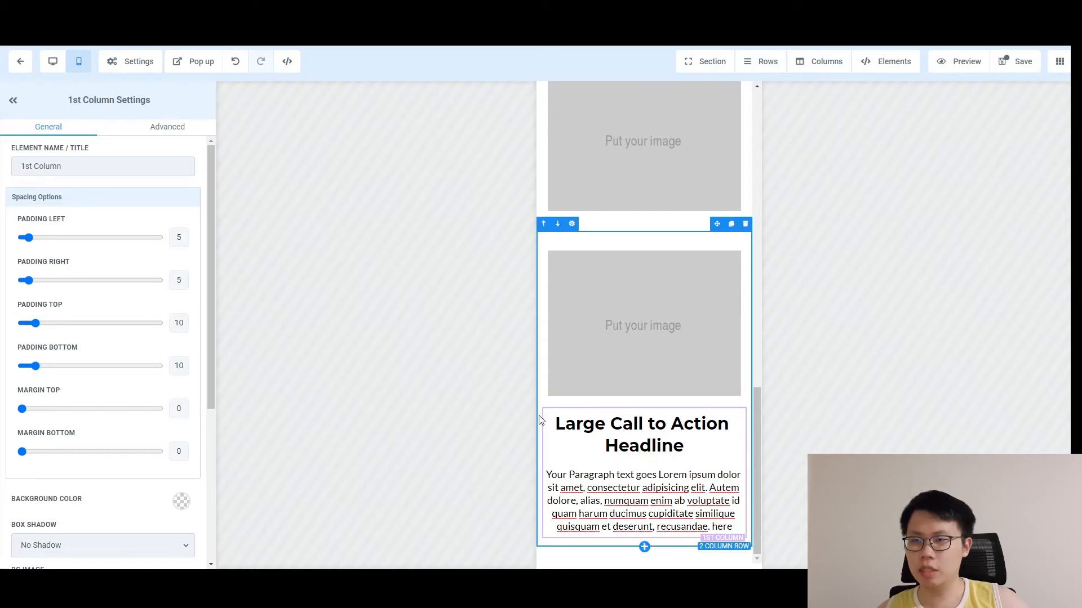
click(549, 403)
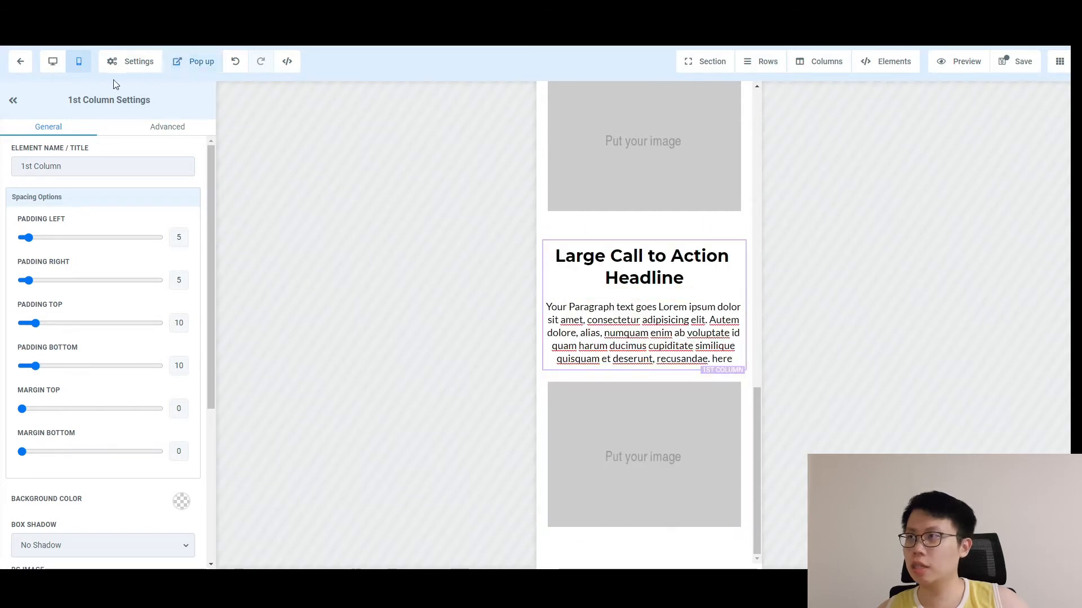
Return to desktop view and check that both testimonial rows now match.
click(52, 62)
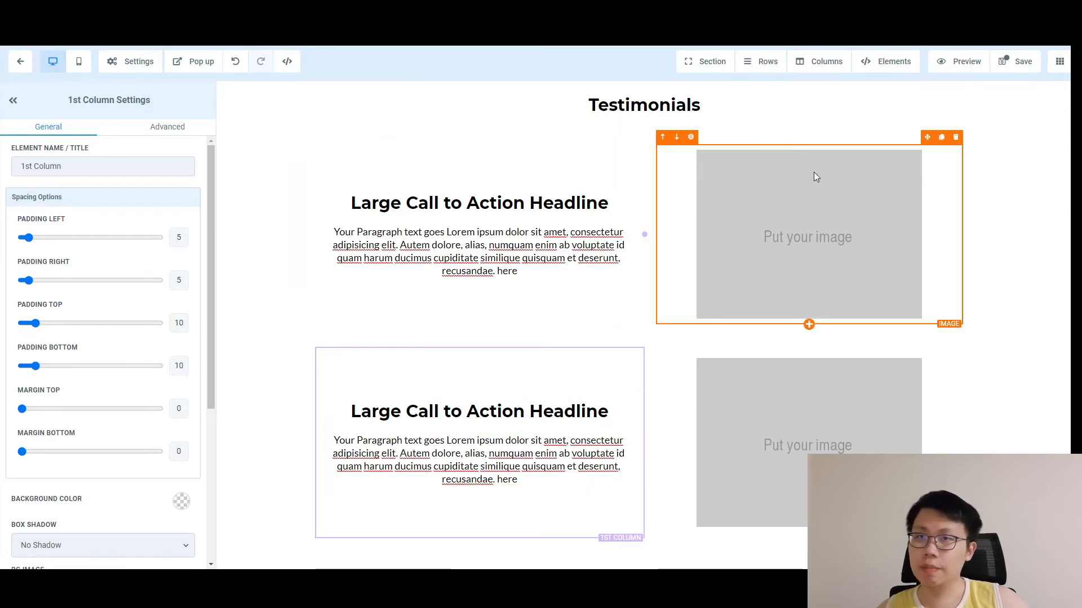
scroll(697, 211, up, 3)
scroll(698, 211, up, 5)
scroll(659, 307, down, 8)
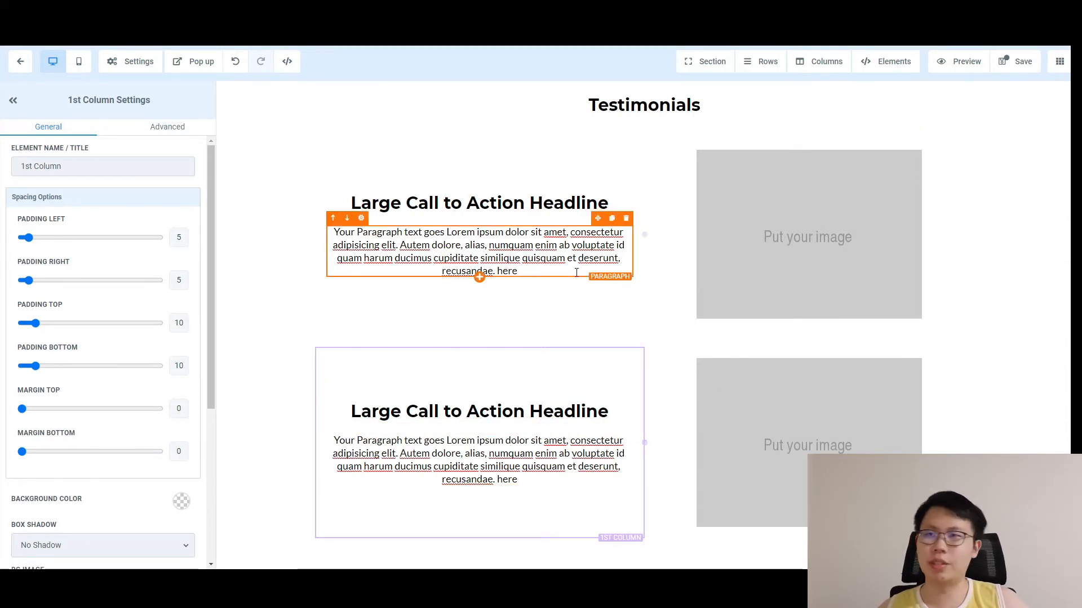
scroll(625, 282, up, 5)
scroll(789, 230, up, 3)
scroll(789, 229, down, 10)
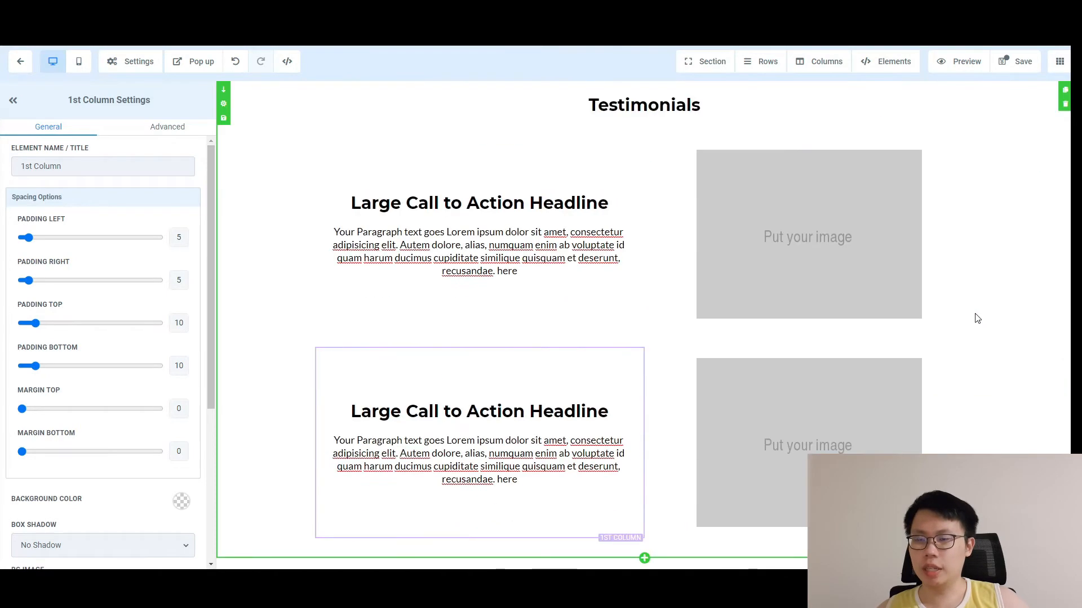
scroll(599, 282, up, 9)
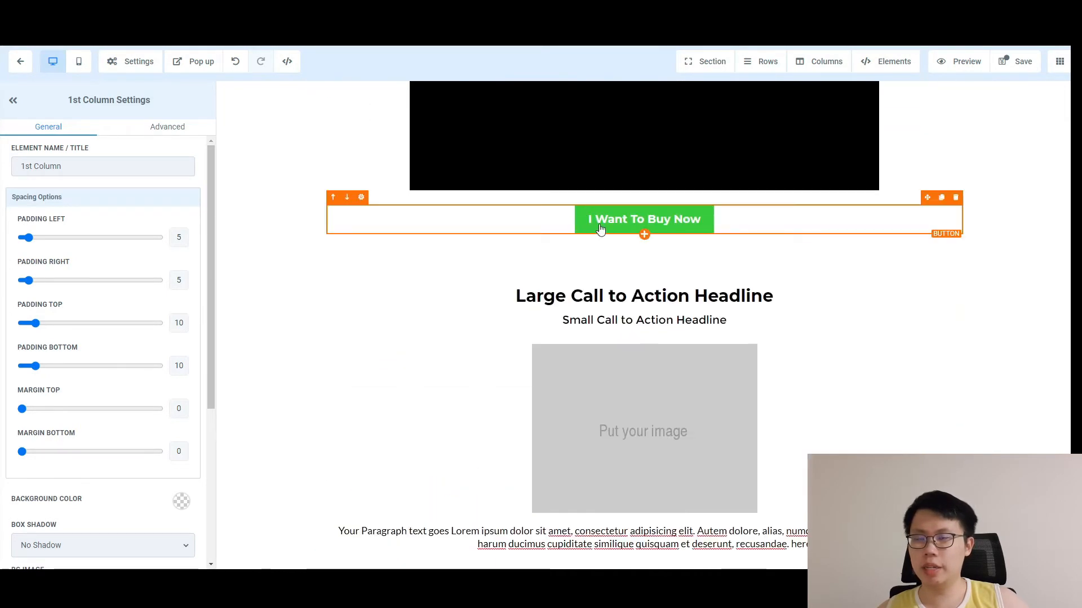
scroll(472, 448, down, 6)
scroll(472, 448, down, 3)
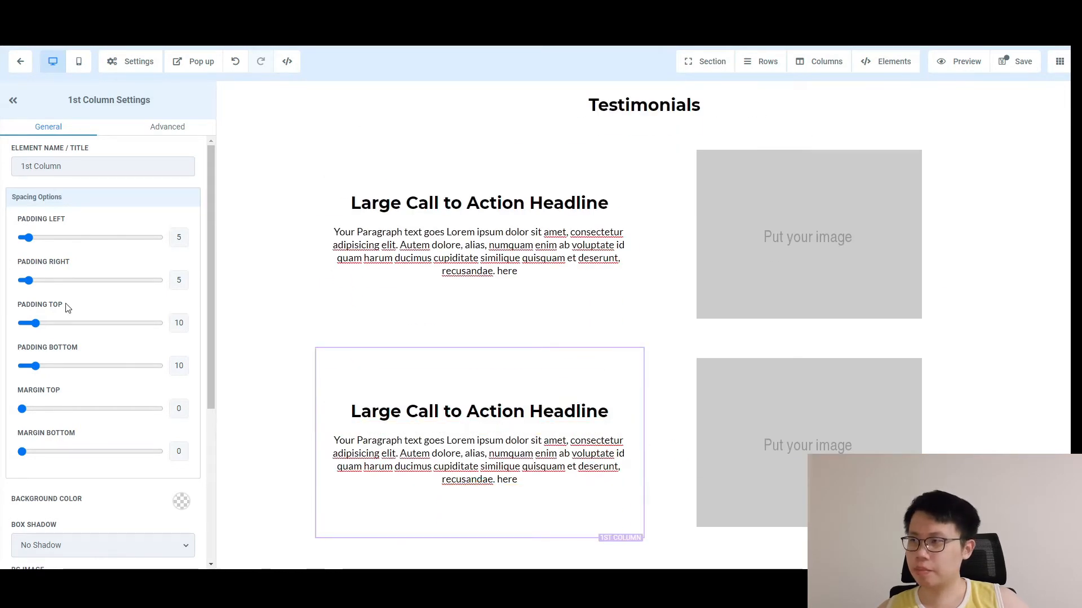
scroll(109, 466, down, 5)
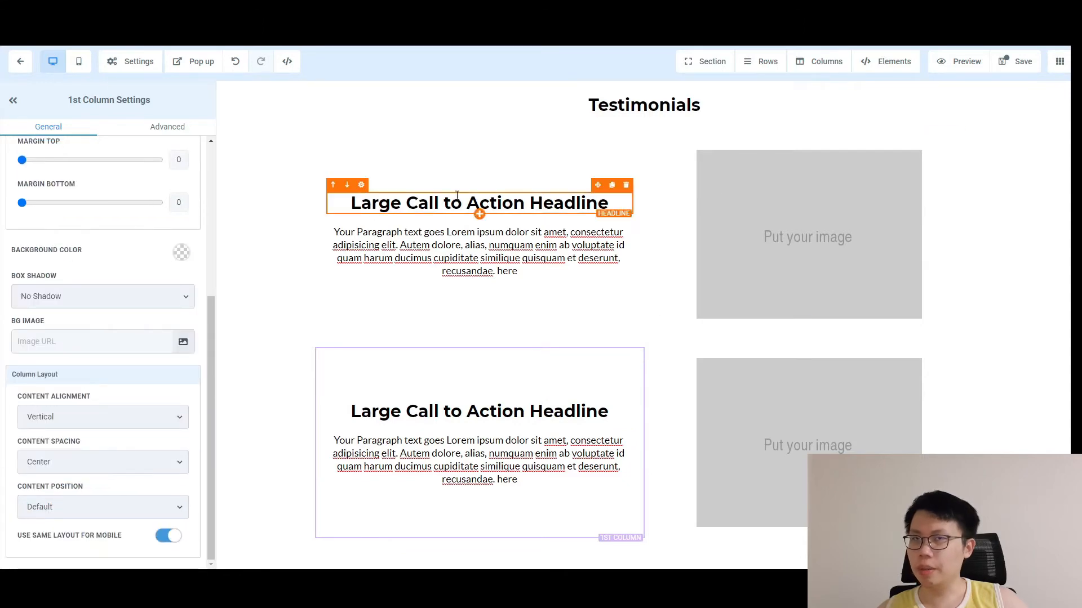
scroll(811, 161, up, 7)
scroll(864, 261, down, 7)
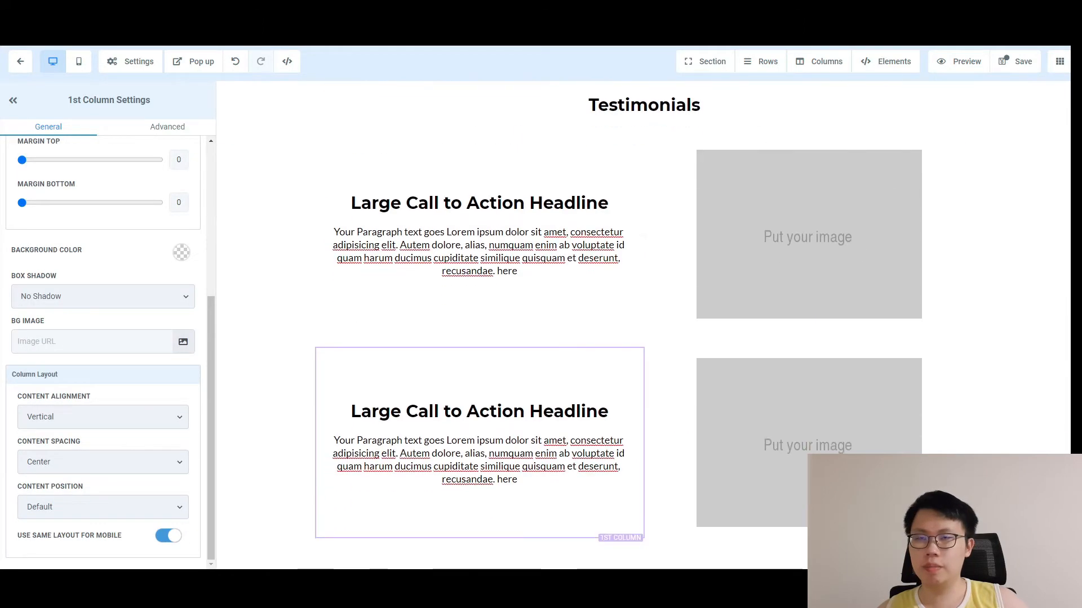
Add an empty section below the testimonials with a one-column row.
click(644, 558)
click(964, 162)
scroll(808, 435, down, 2)
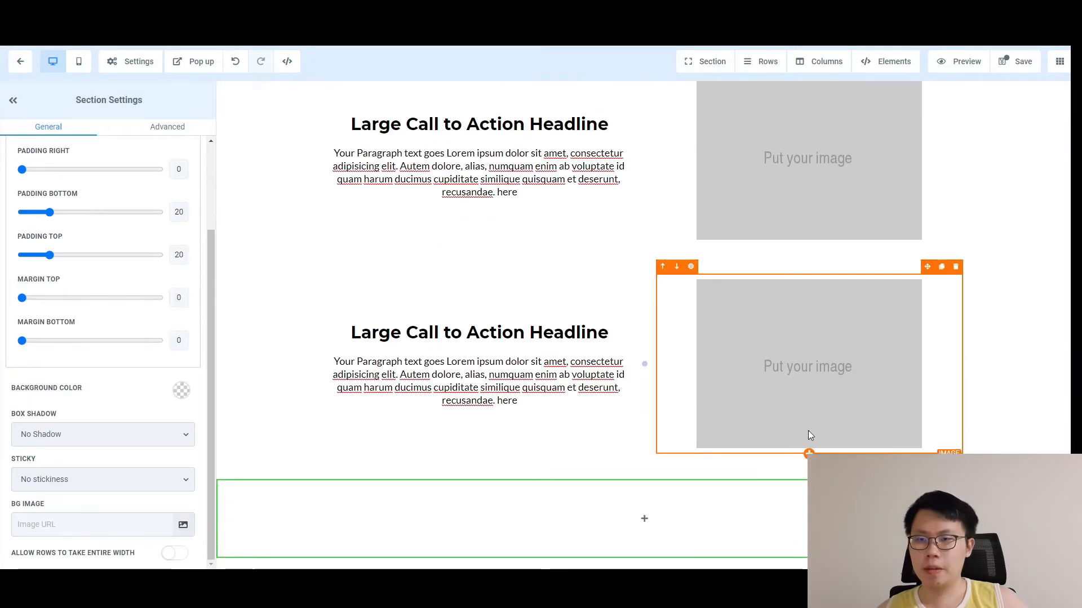
click(644, 519)
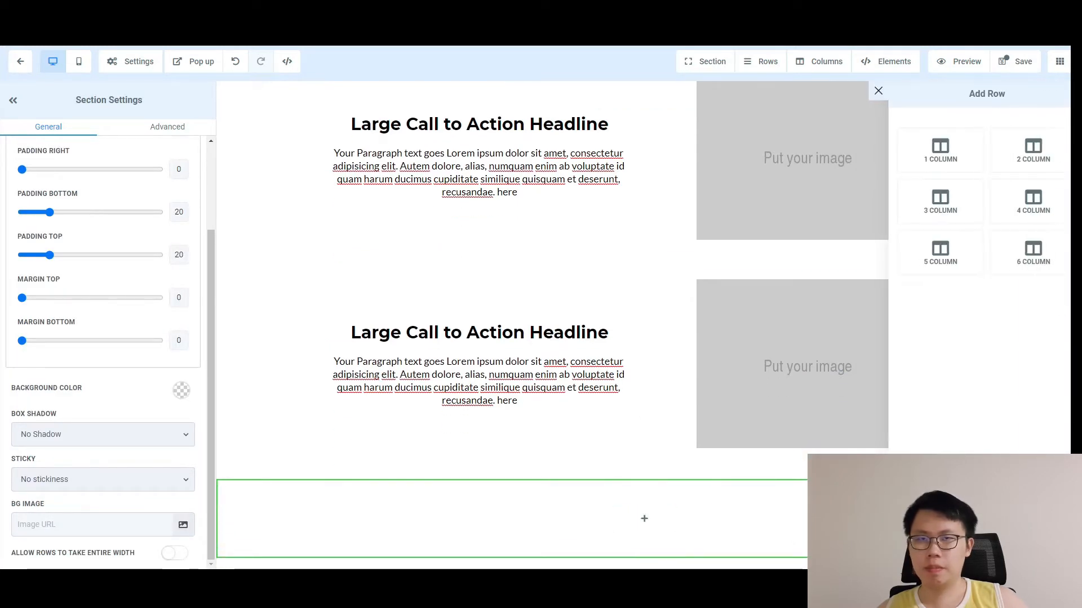
click(954, 167)
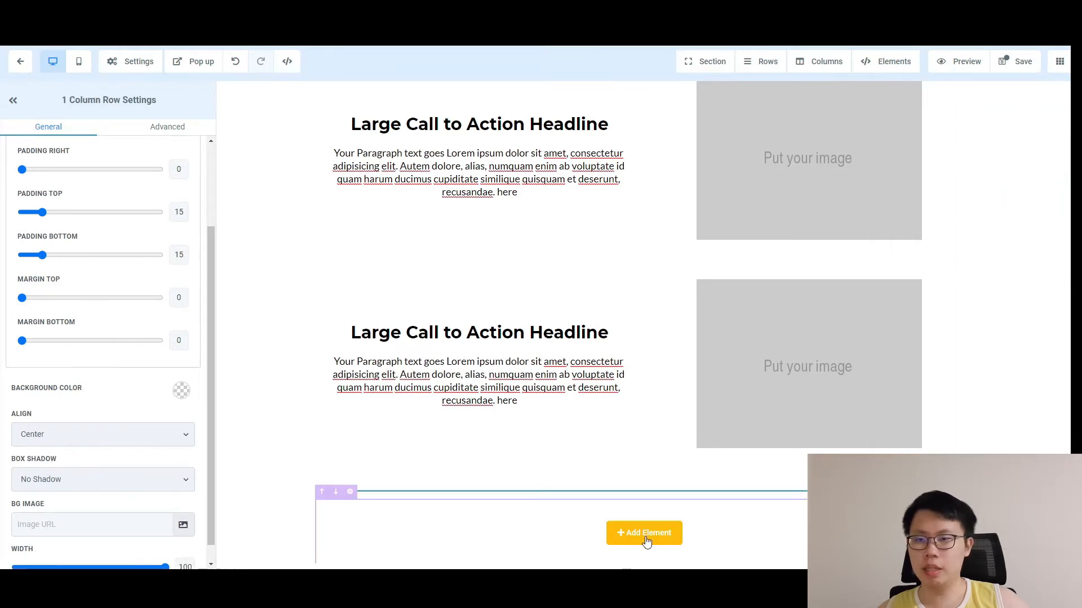
Place a Custom HTML/Javascript element in the new one-column row.
click(652, 507)
scroll(937, 406, down, 5)
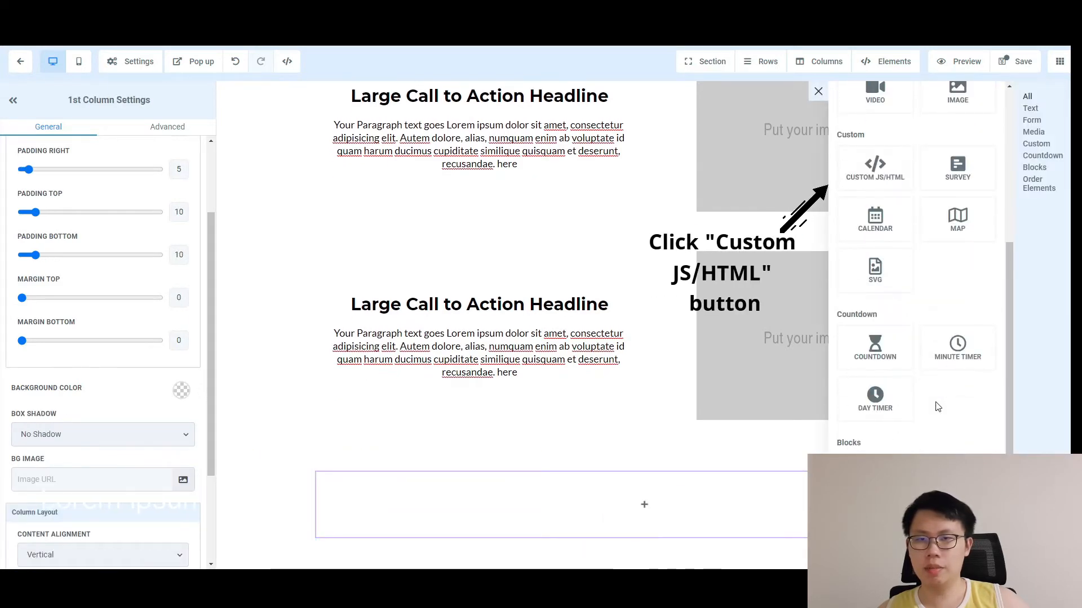
click(878, 169)
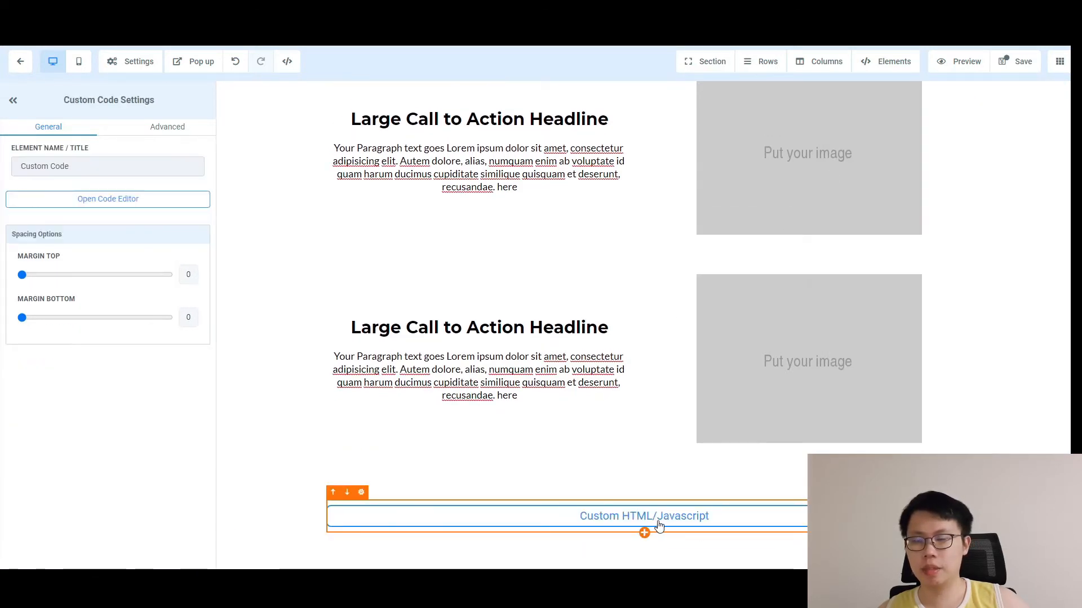
scroll(867, 416, up, 10)
scroll(776, 428, down, 5)
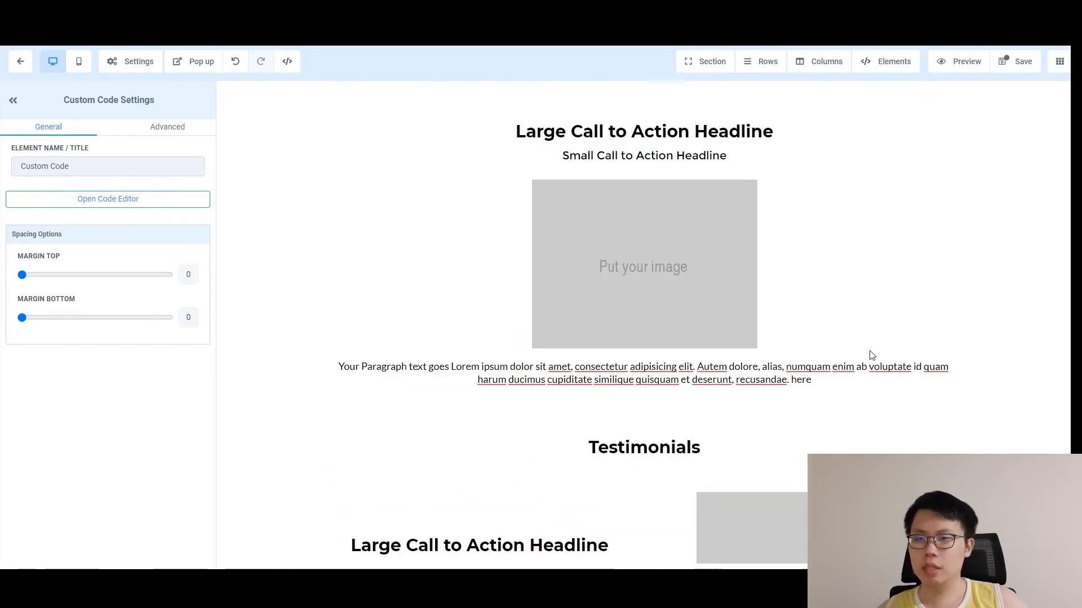
scroll(764, 373, down, 7)
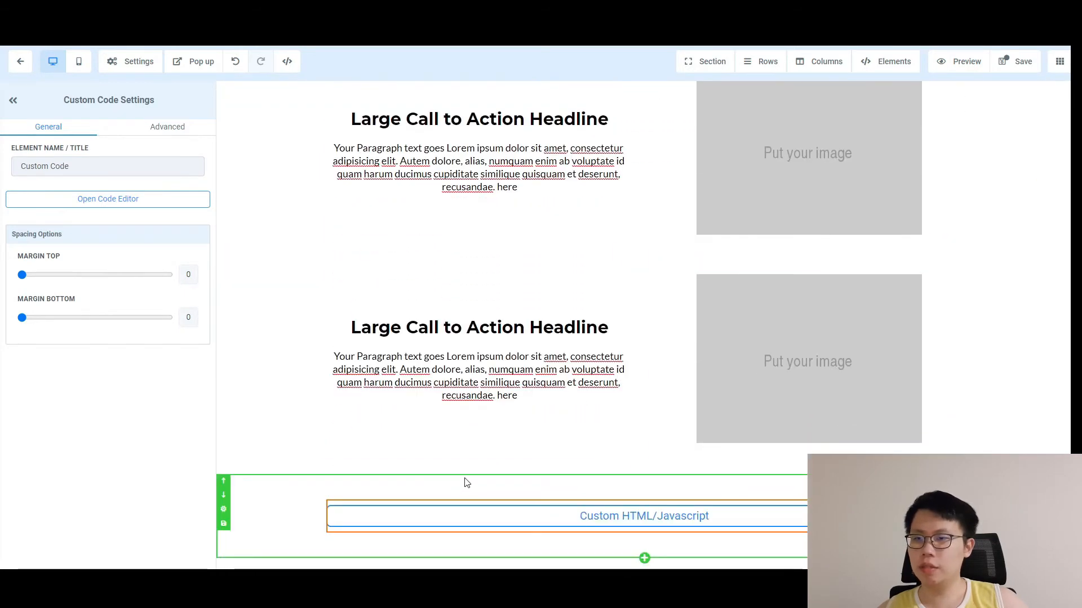
Set the I Want To Buy Now button's action to Scroll to Element.
click(524, 413)
scroll(620, 417, up, 10)
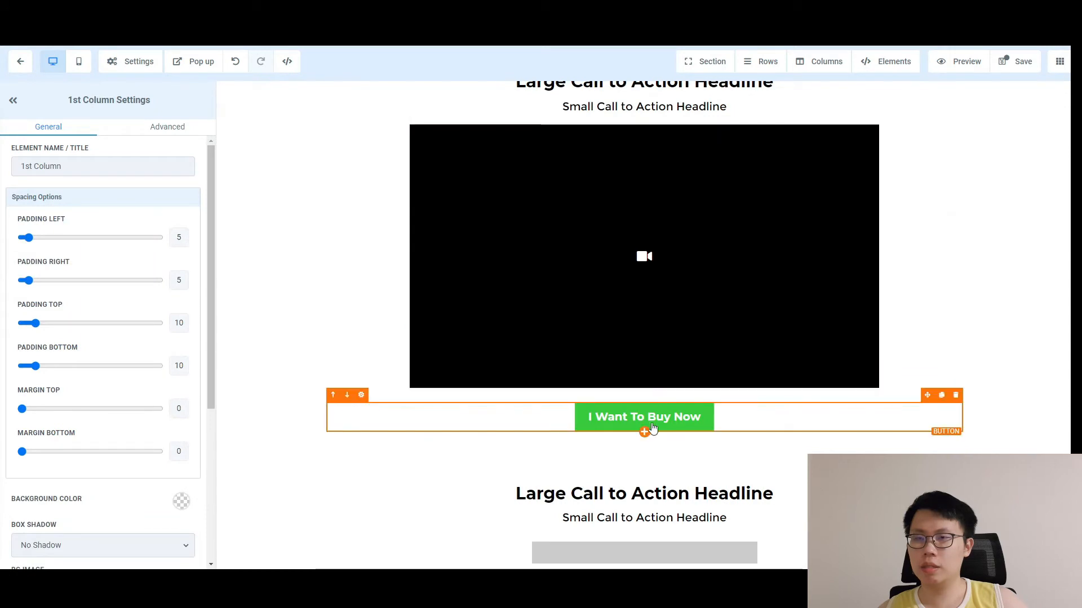
click(661, 416)
scroll(140, 501, down, 10)
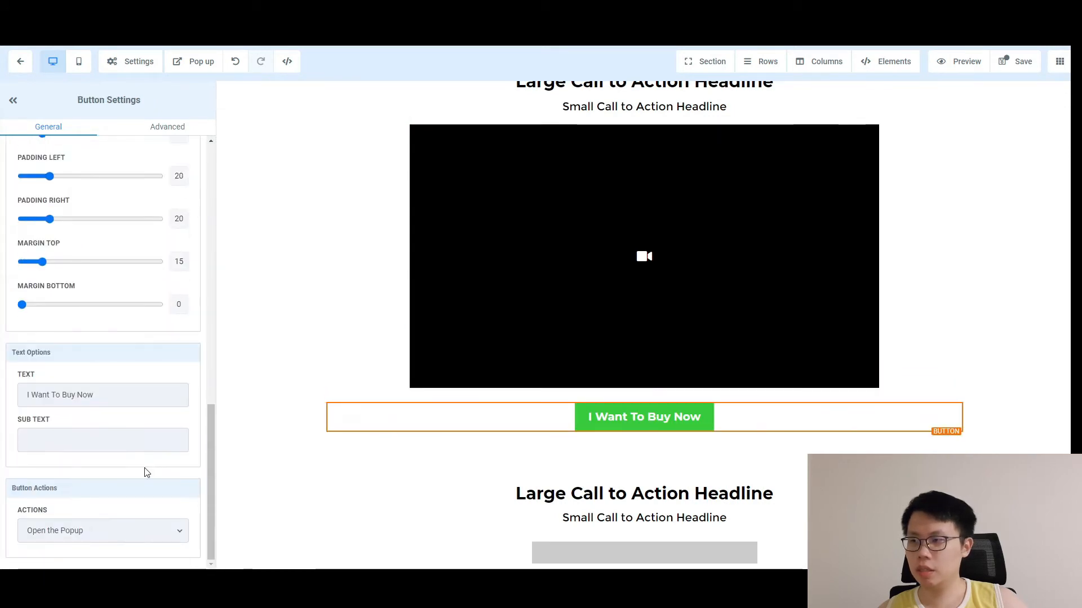
click(133, 533)
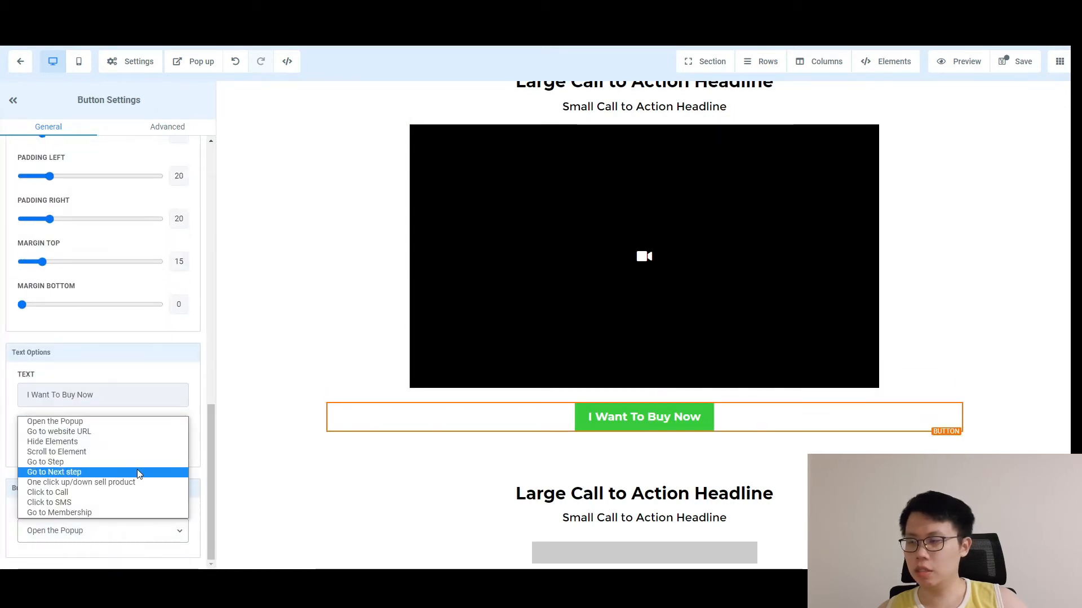
click(86, 451)
Choose the Custom Code element as the button's scroll target.
scroll(129, 507, down, 1)
click(90, 532)
scroll(133, 512, down, 2)
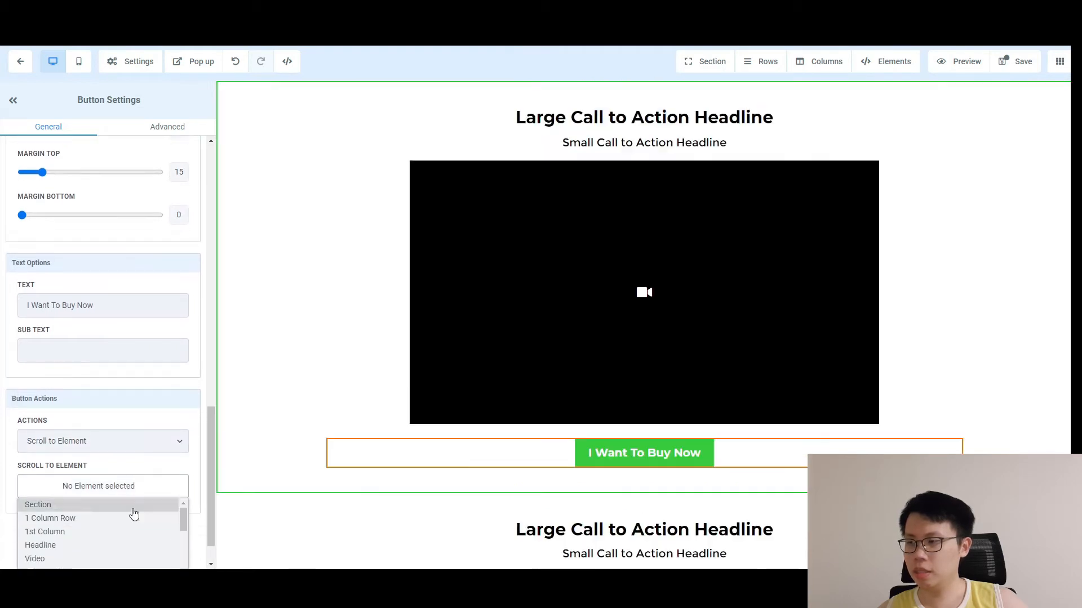
scroll(141, 504, down, 5)
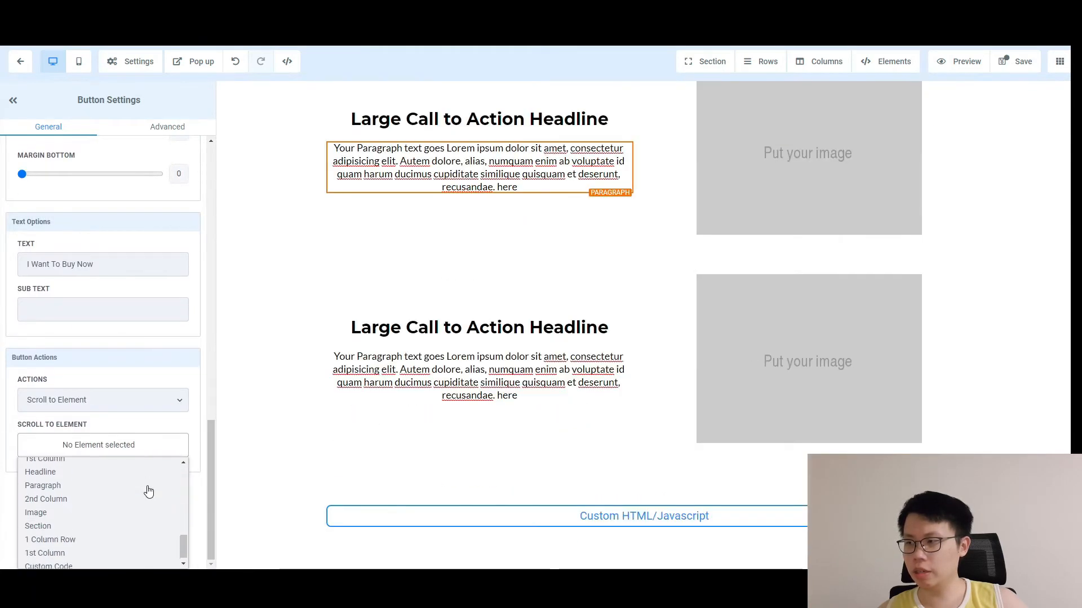
click(96, 562)
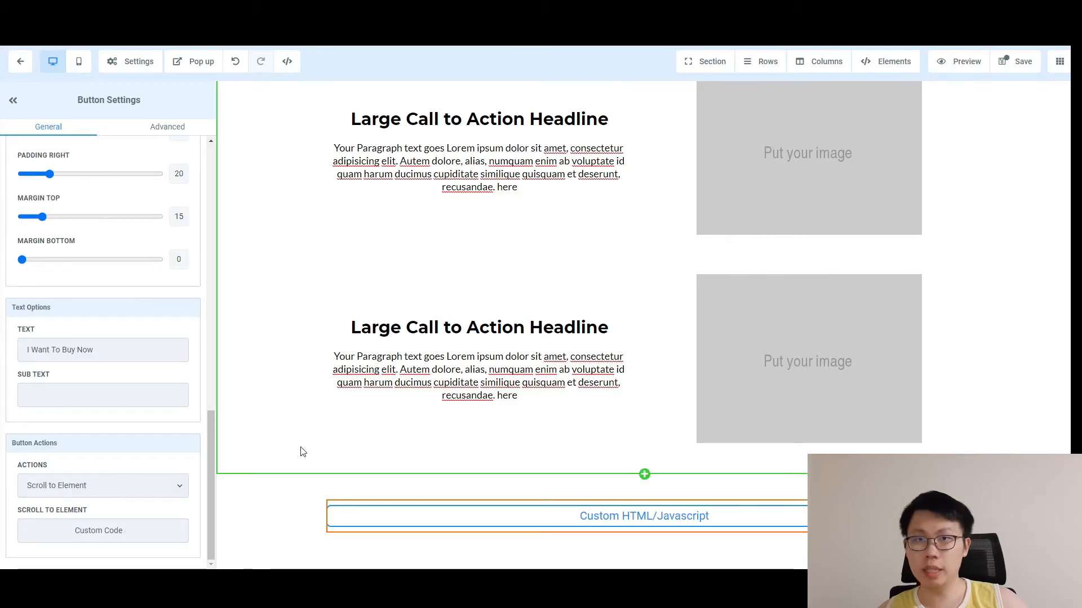
scroll(417, 415, up, 10)
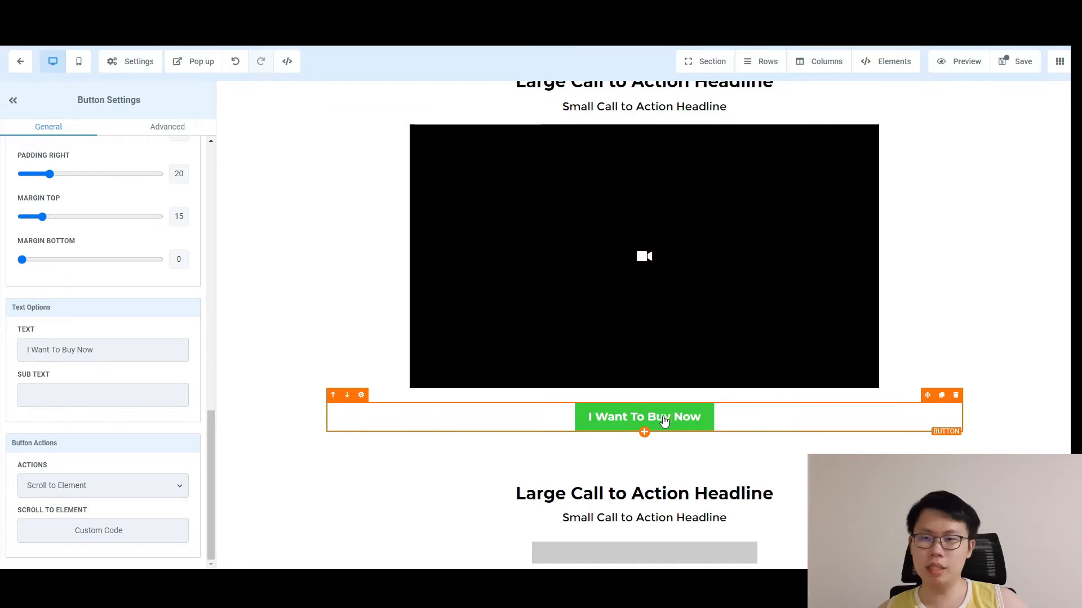
scroll(670, 418, down, 12)
scroll(961, 264, down, 1)
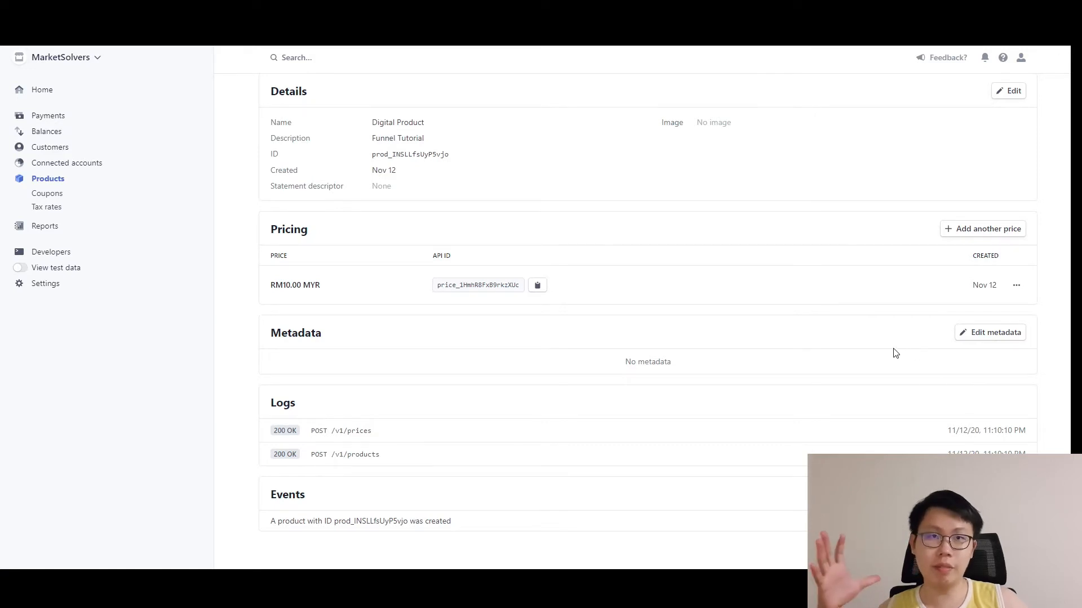
Generate the checkout snippet for the RM10.00 MYR price, copy it, and close the generator.
click(1016, 286)
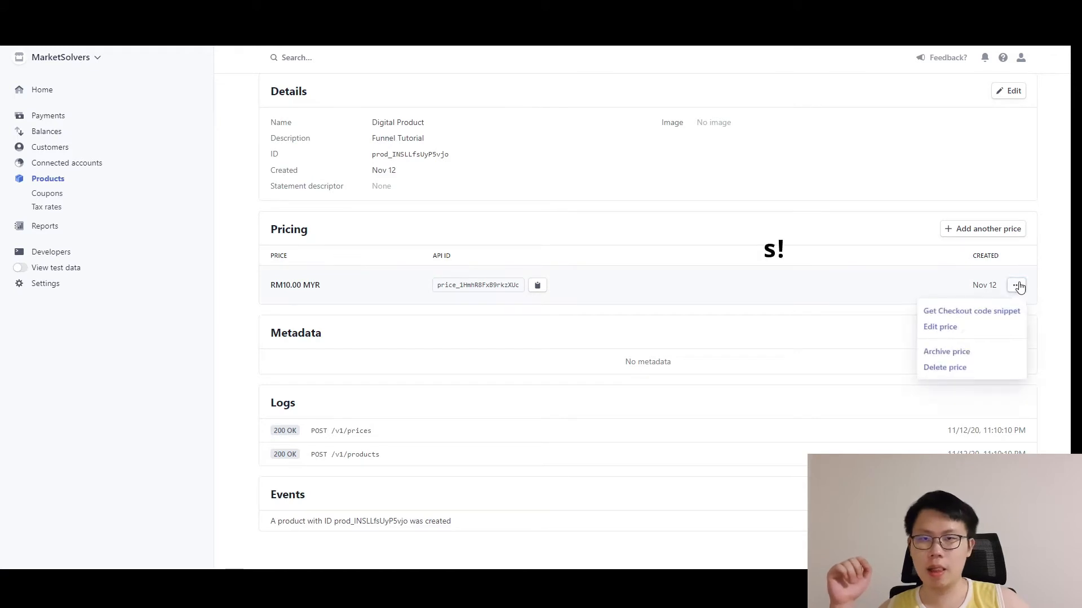
click(992, 314)
scroll(524, 401, down, 5)
scroll(509, 399, up, 5)
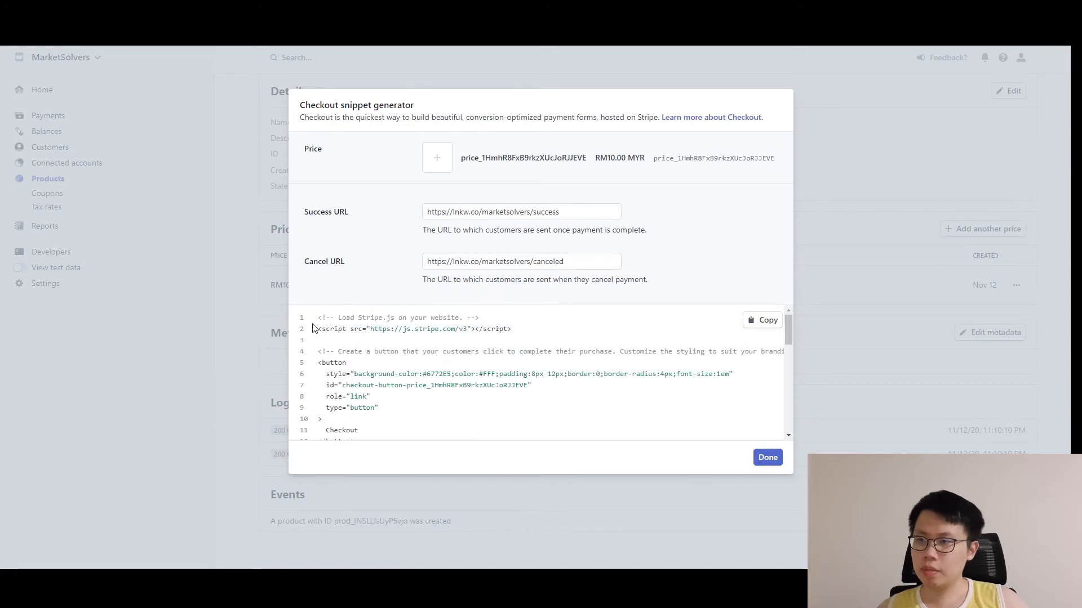
click(763, 320)
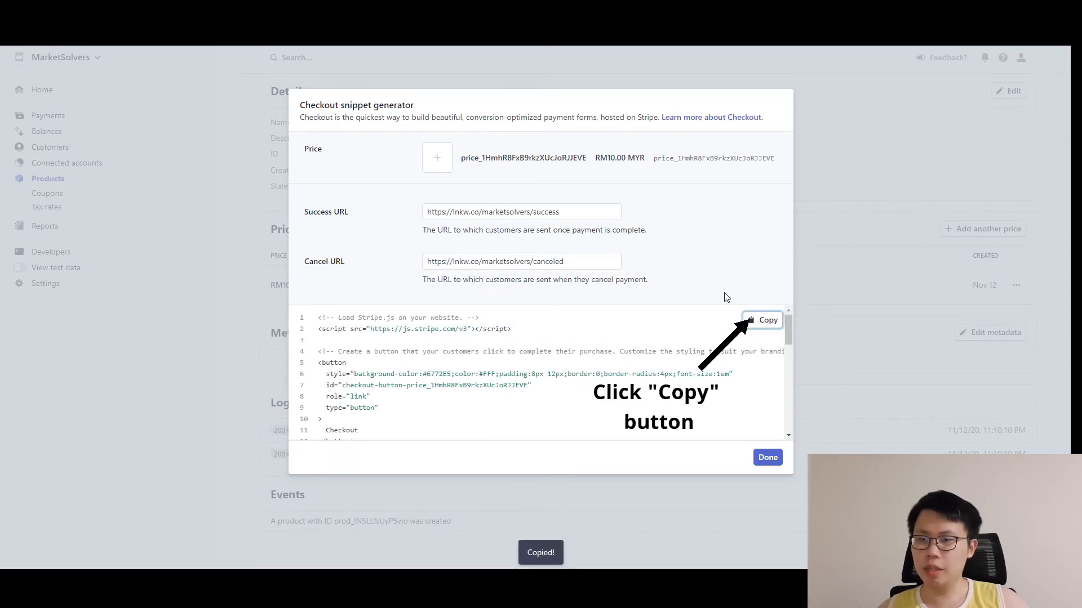
click(770, 457)
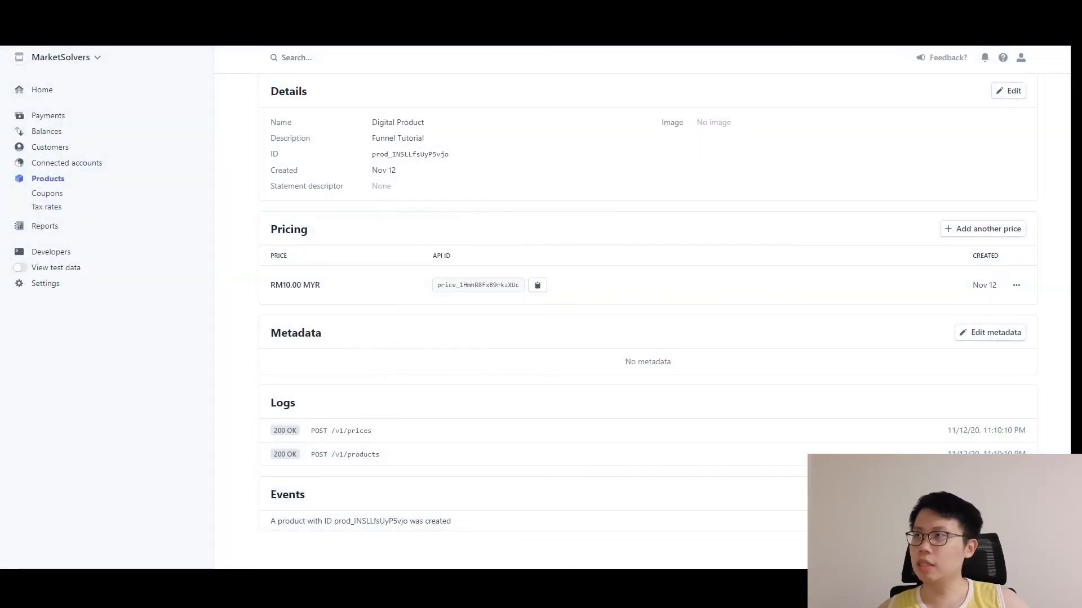
click(129, 9)
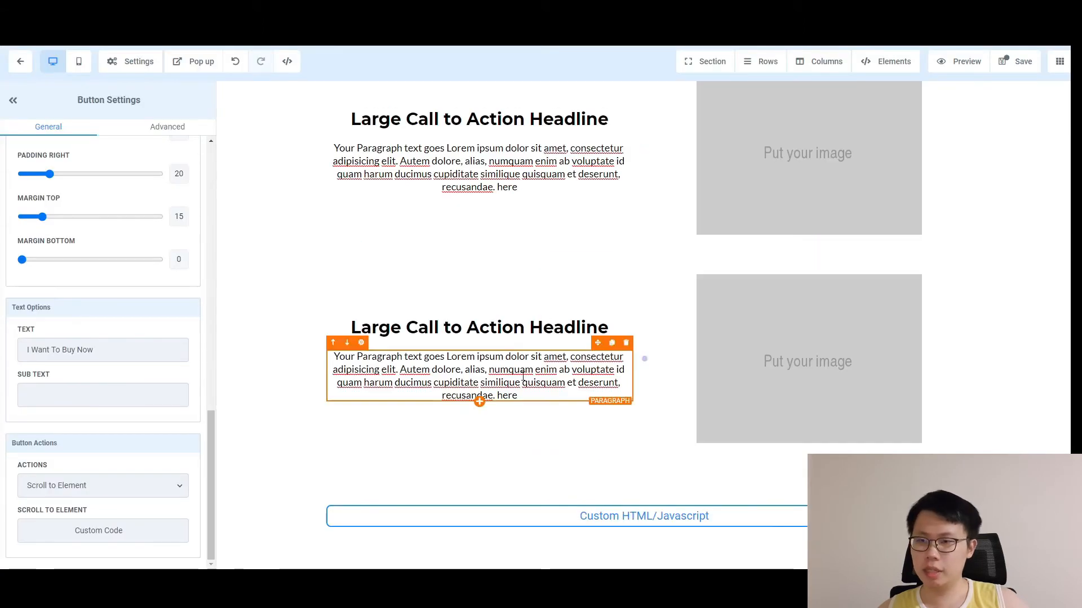
Paste the Stripe checkout script into the Custom HTML/Javascript element's code editor and save it.
click(612, 524)
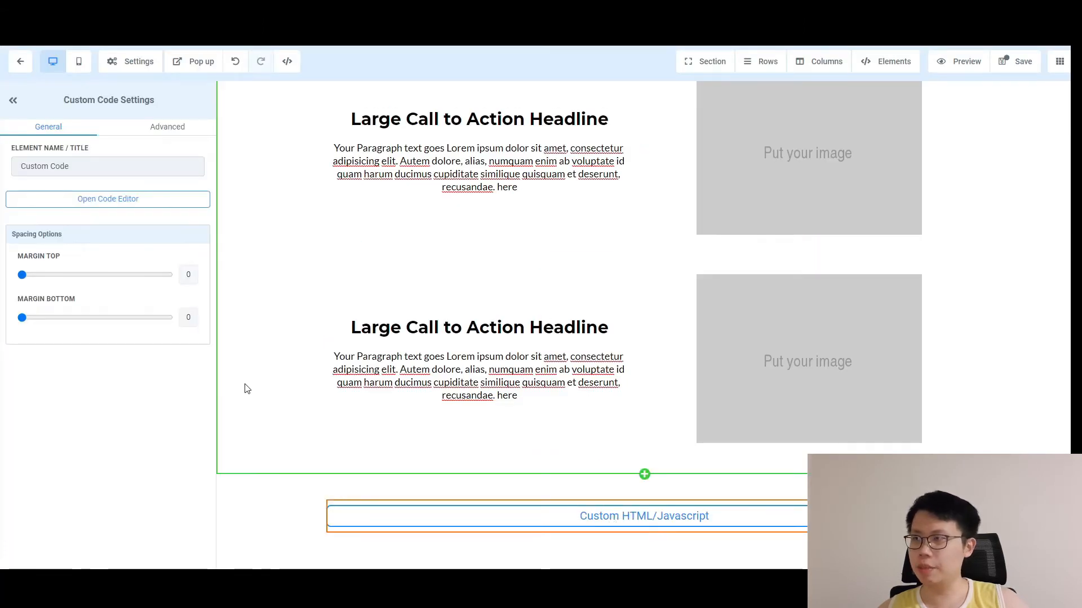
click(123, 206)
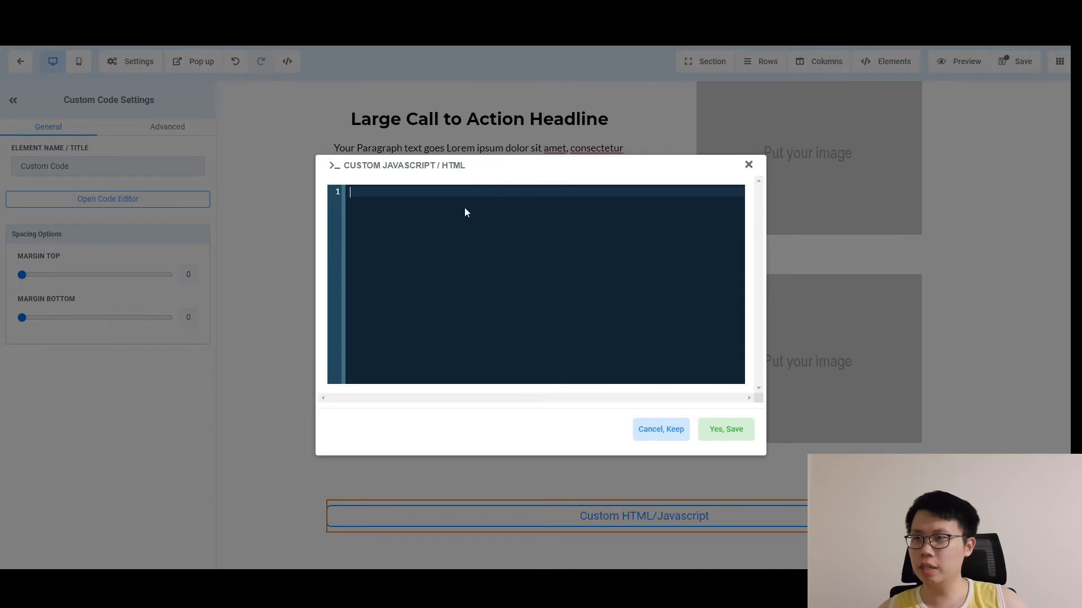
key(ctrl+v)
scroll(483, 220, up, 5)
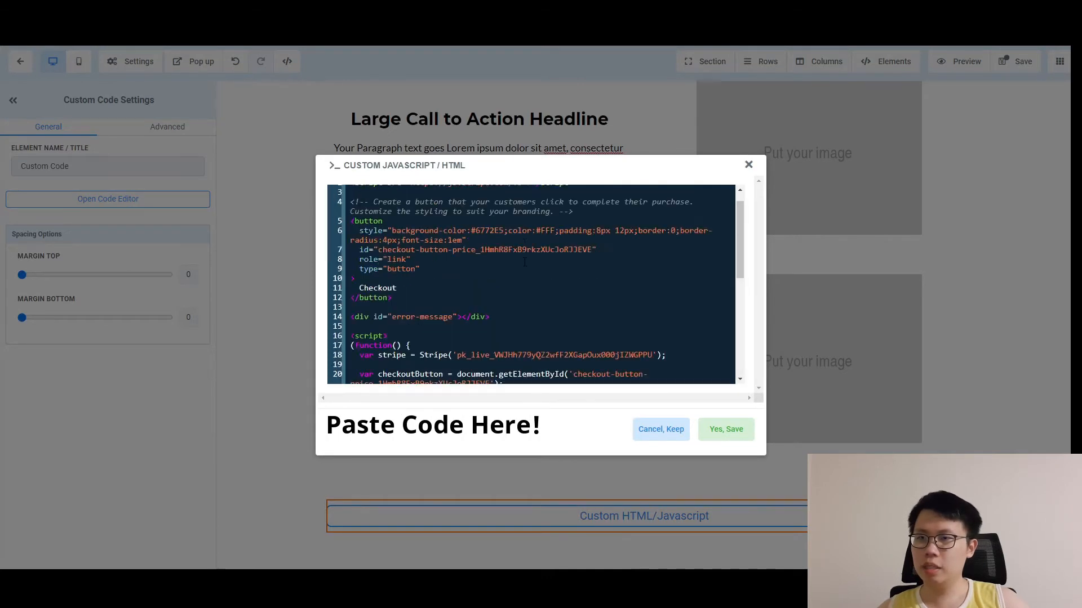
scroll(483, 220, down, 1)
scroll(483, 220, down, 5)
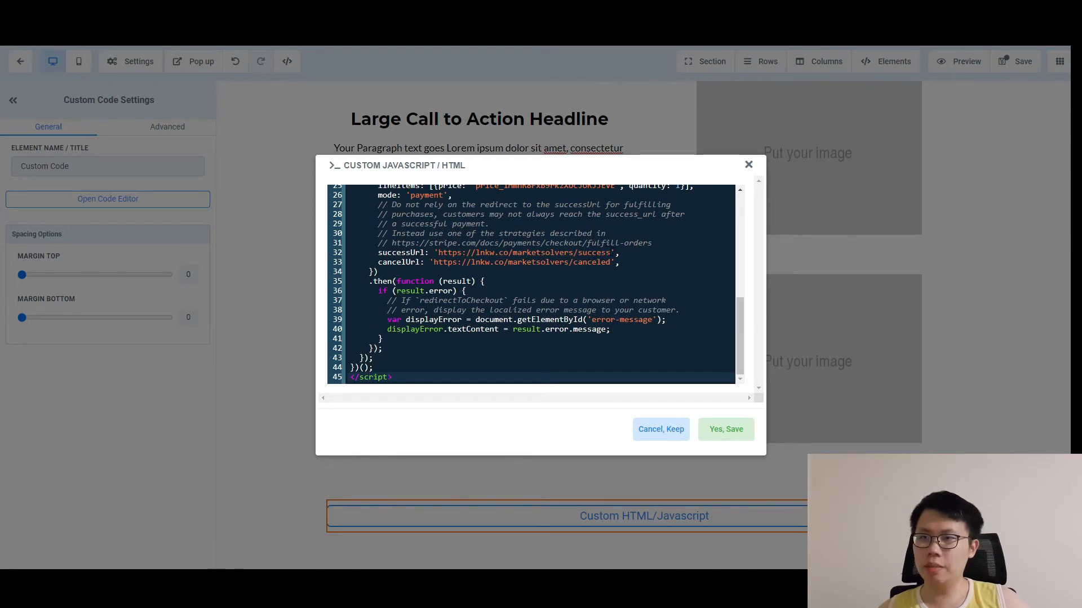
click(490, 271)
click(550, 262)
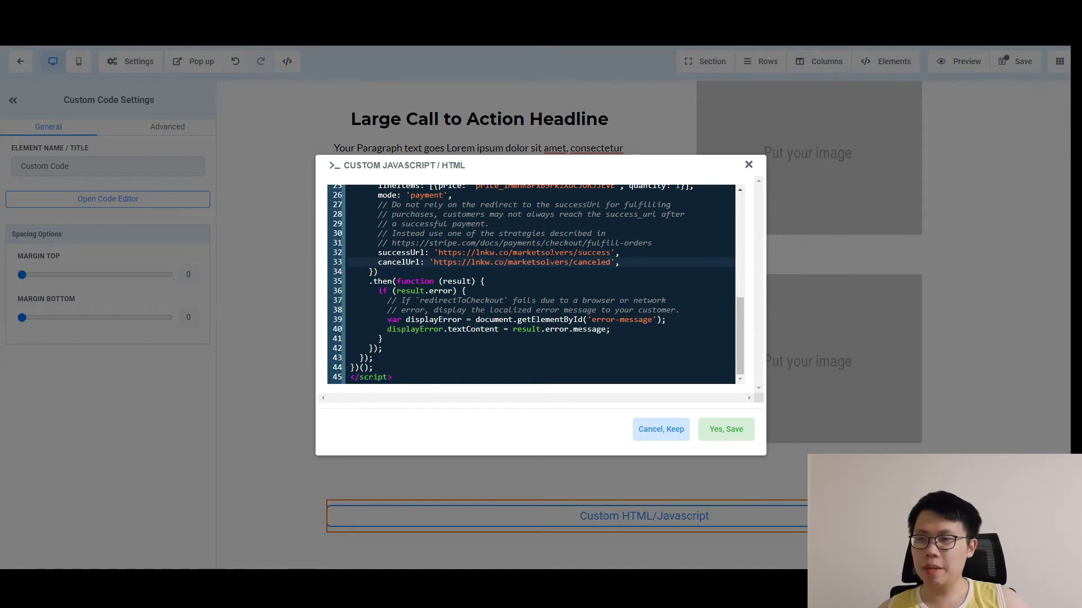
click(727, 430)
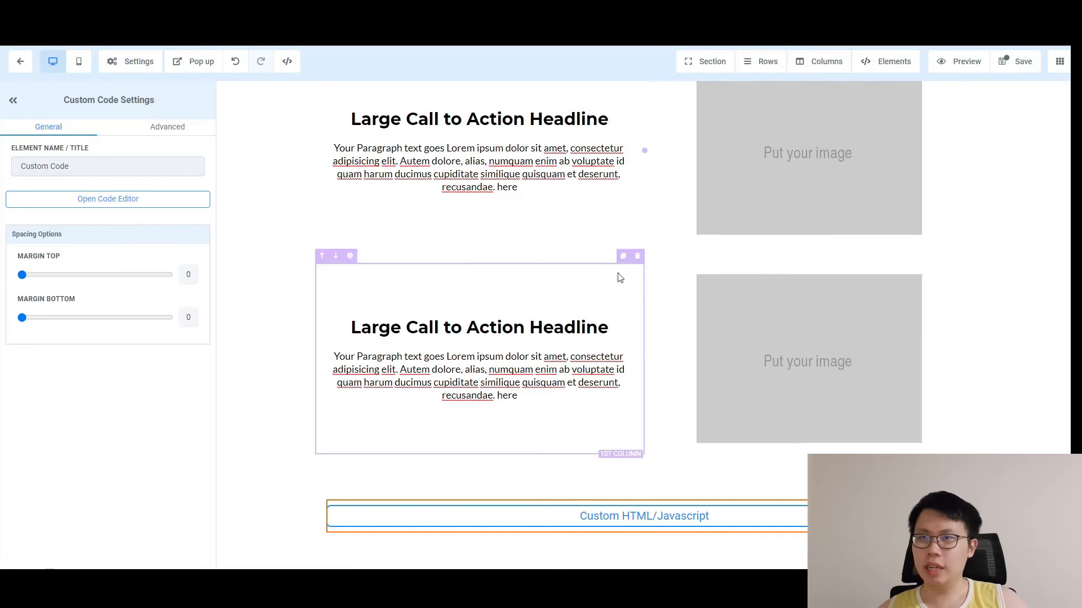
Save the sales page, dismiss the SEO Meta Data panel, and preview its video and buy button.
scroll(536, 302, up, 15)
scroll(582, 222, down, 10)
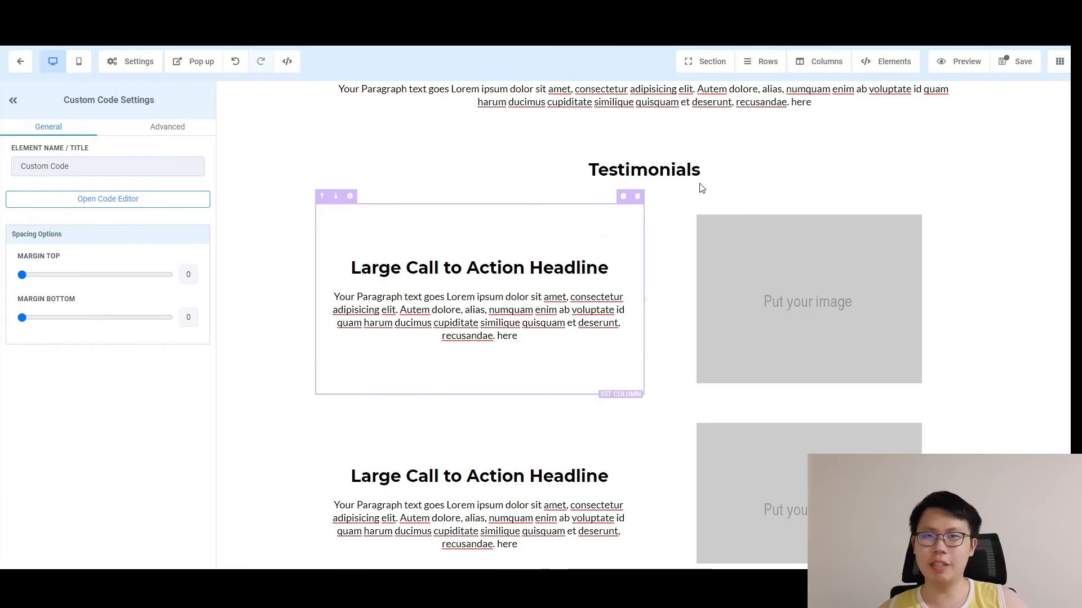
click(1020, 63)
scroll(704, 265, down, 3)
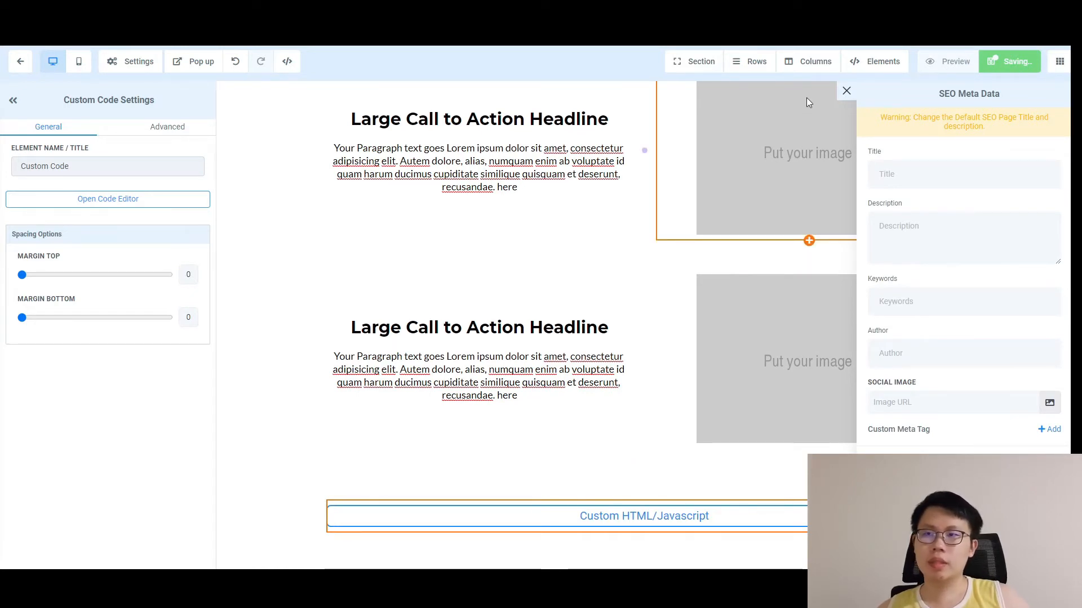
click(847, 92)
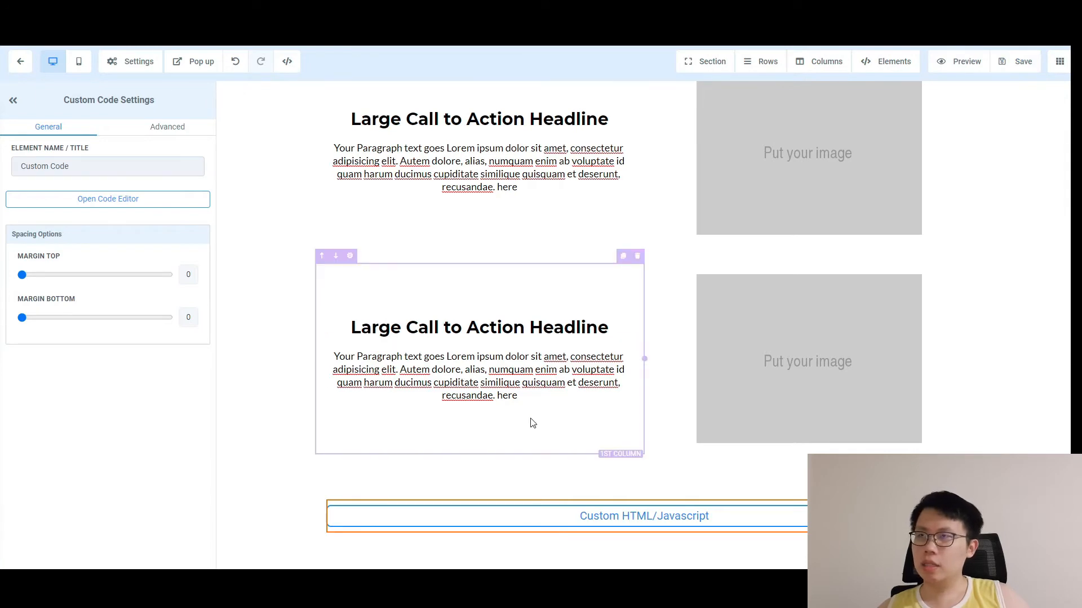
scroll(529, 423, up, 1)
click(966, 63)
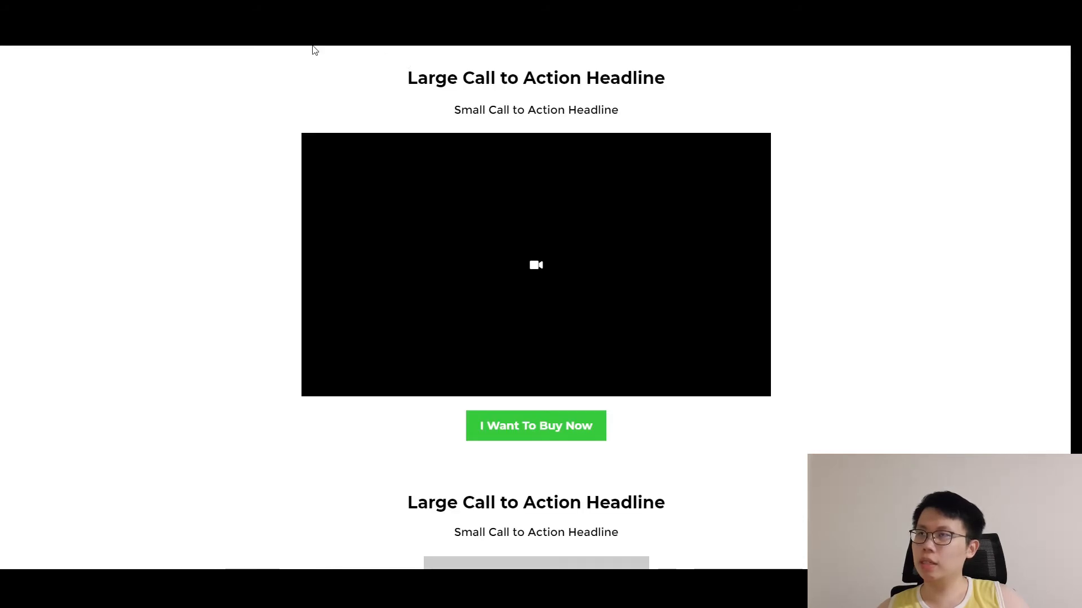
click(281, 10)
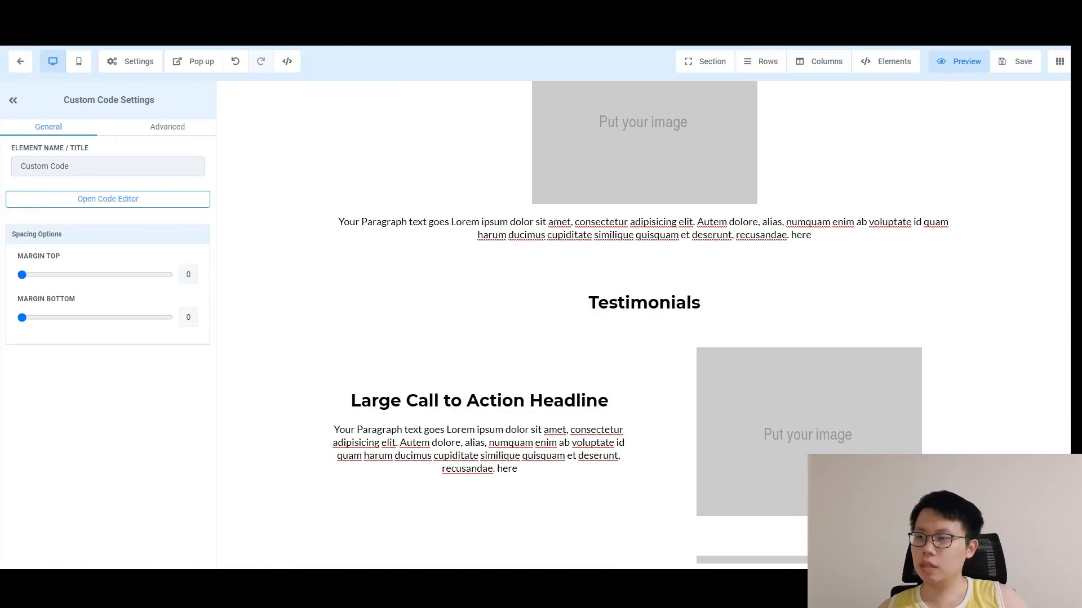
Paste the sales page preview link into Notepad below the test card number, then minimize it.
click(304, 590)
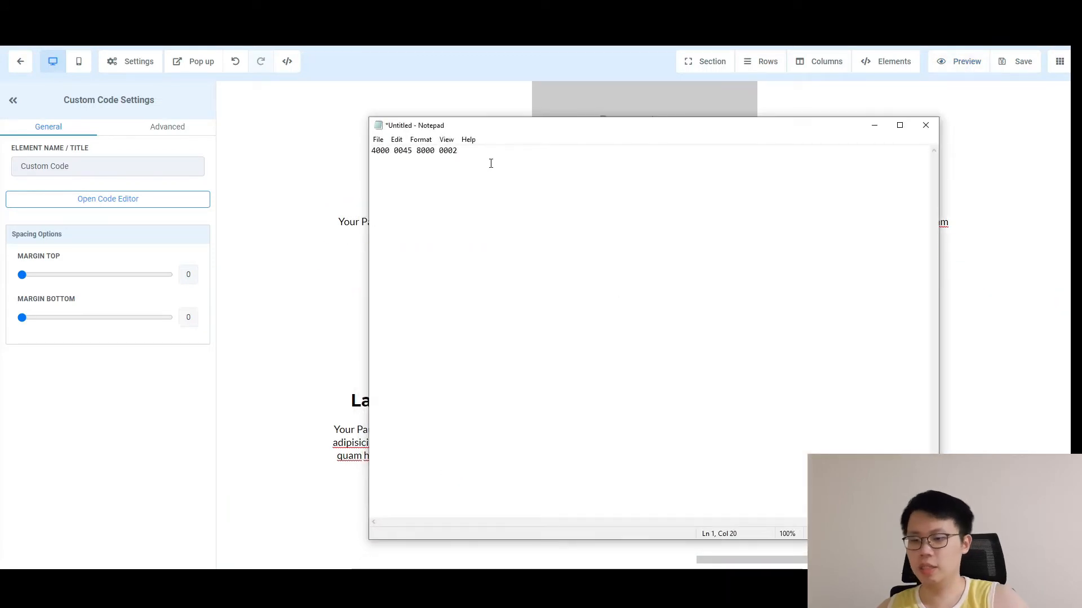
key(ctrl+v)
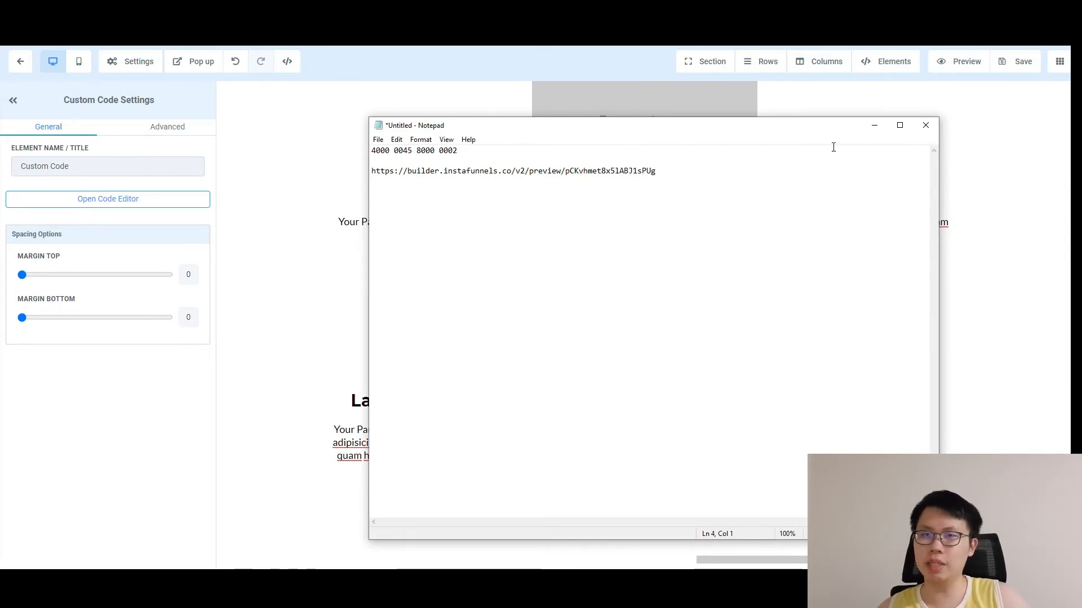
click(875, 125)
scroll(997, 237, down, 5)
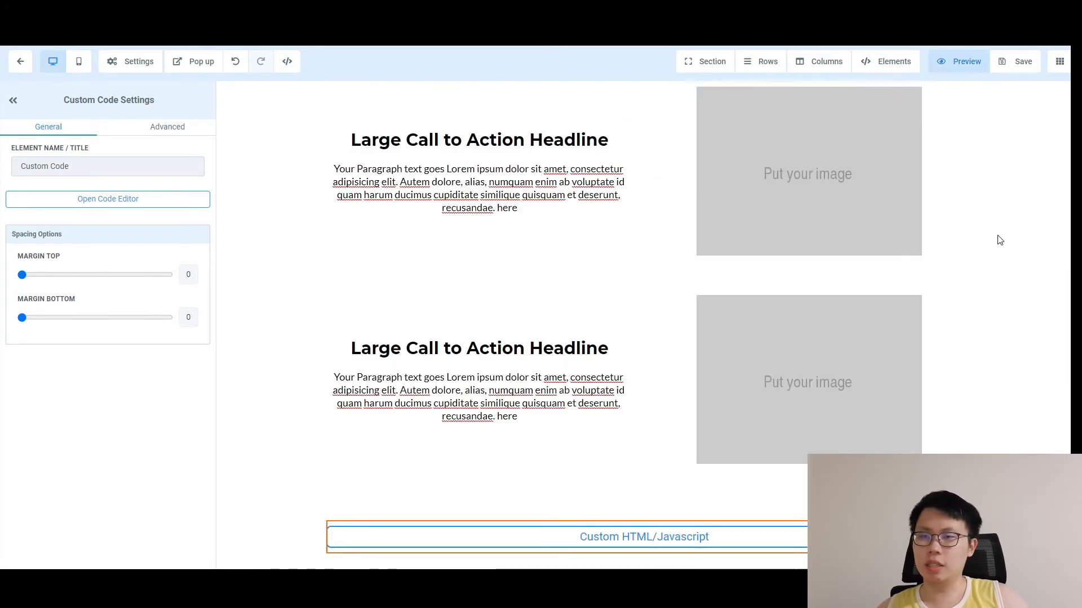
Go back from the page builder to the DigitalProductFunnel steps with SalesPage selected.
scroll(350, 162, up, 7)
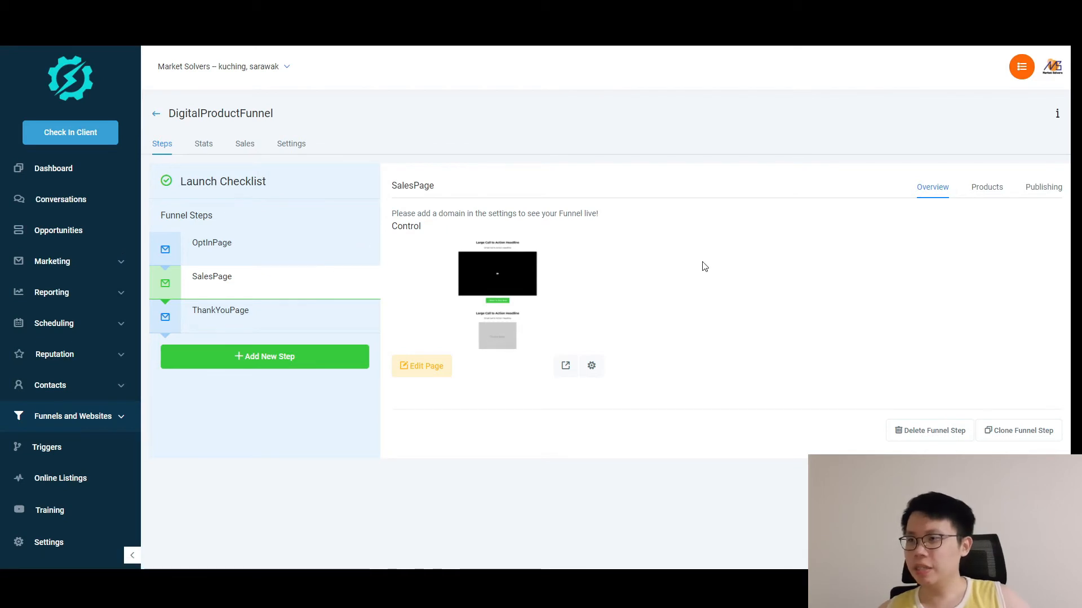
Open the ThankYouPage in the builder and add a full-width section, one-column row and headline.
click(220, 316)
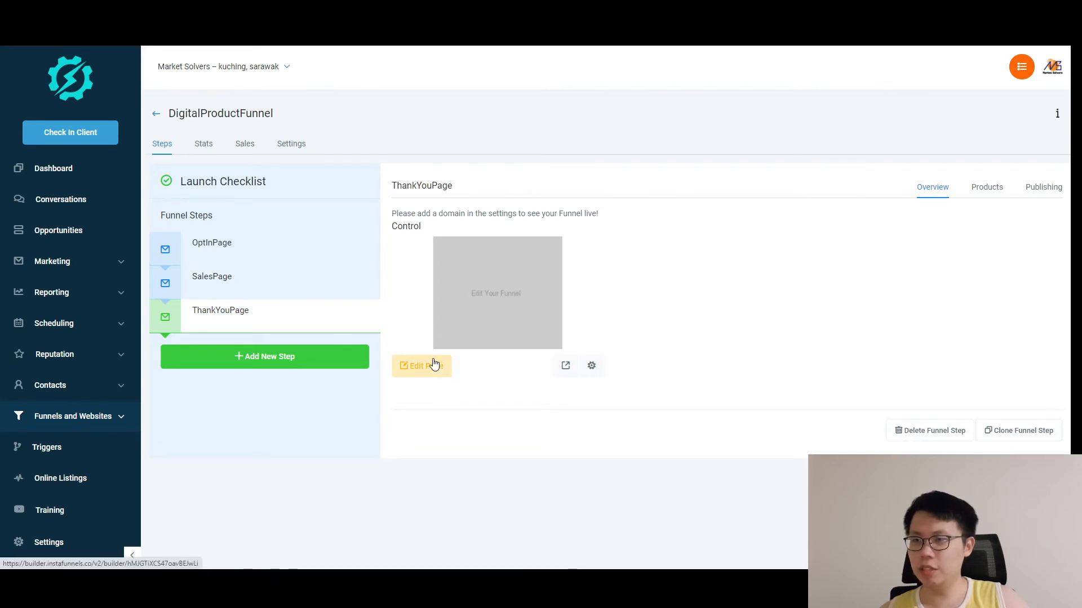
click(513, 313)
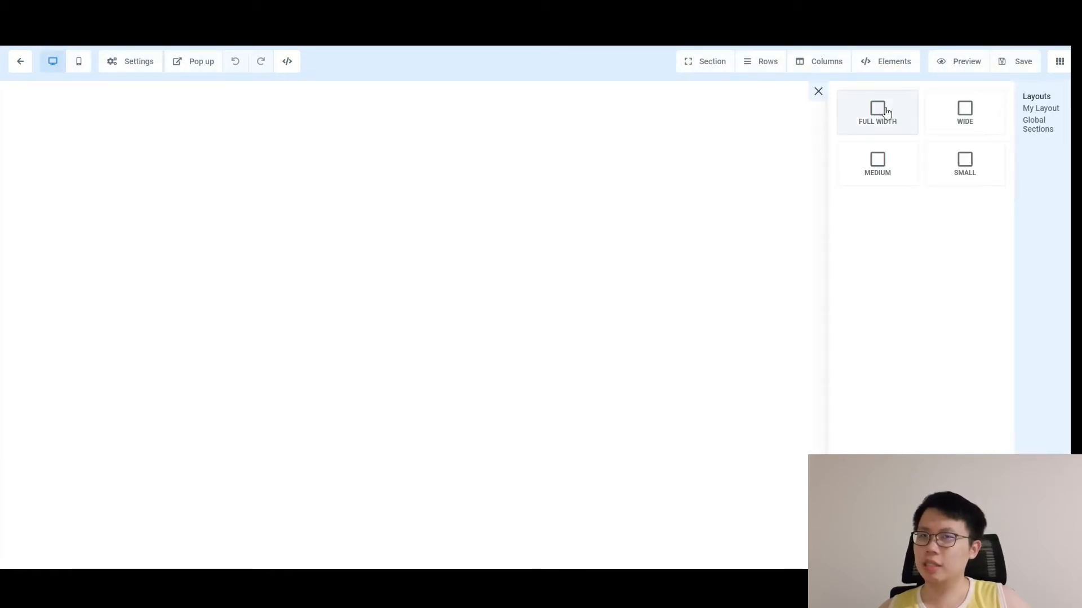
click(882, 110)
click(647, 122)
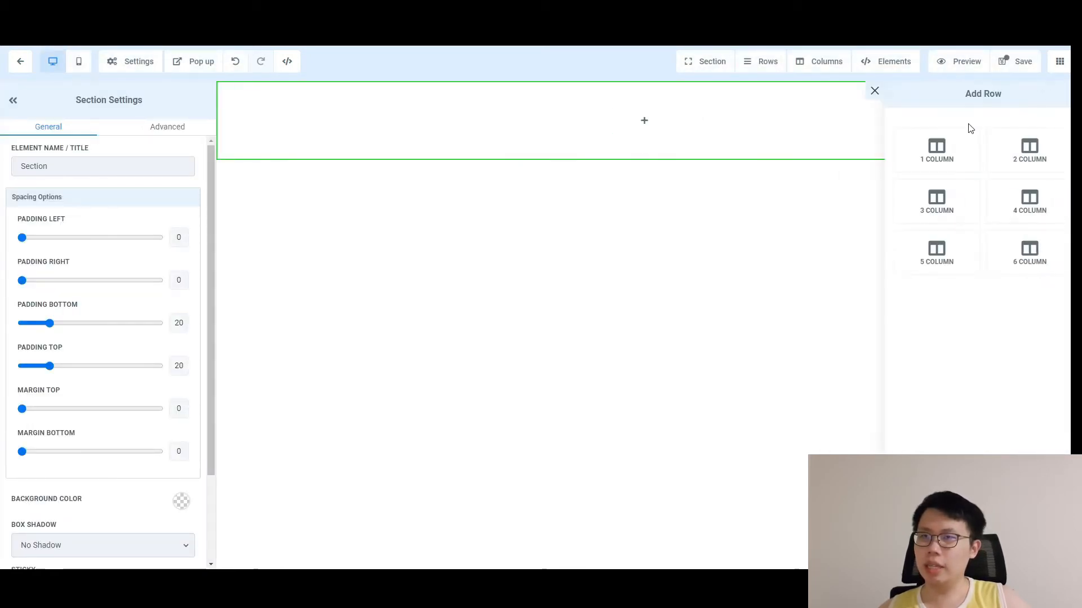
click(949, 164)
click(643, 133)
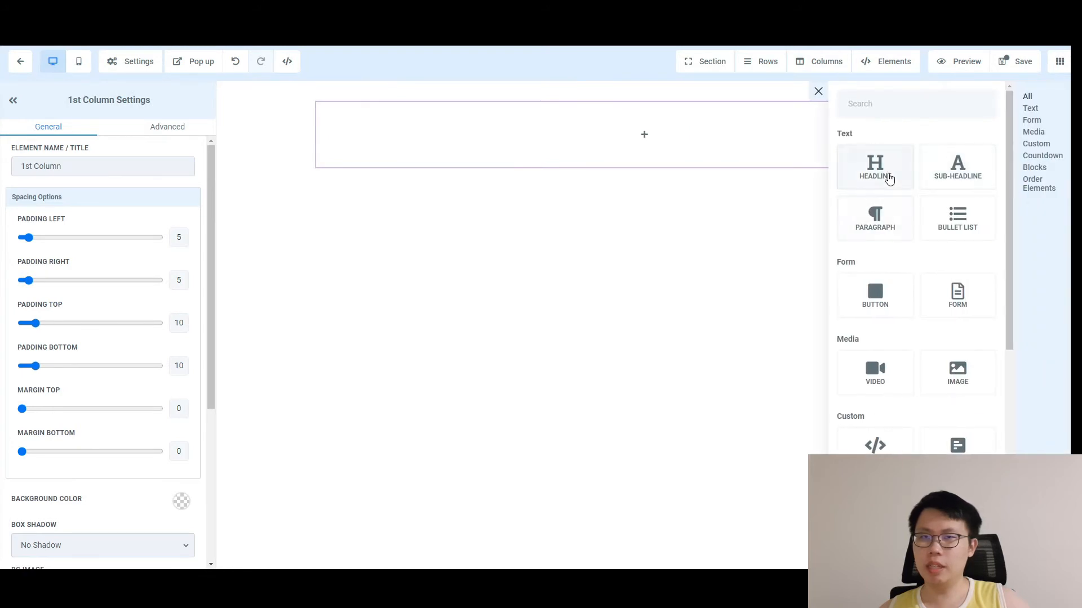
click(888, 179)
Change the headline to 'Thank You For Your Purchase!' and save the page.
click(633, 119)
key(super+s)
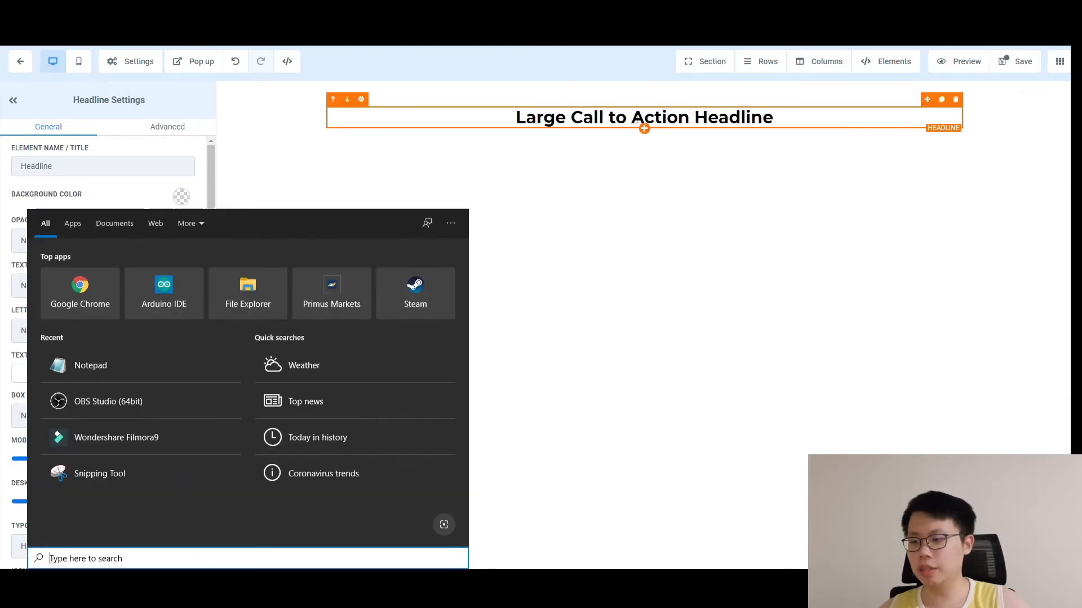
key(Escape)
key(super)
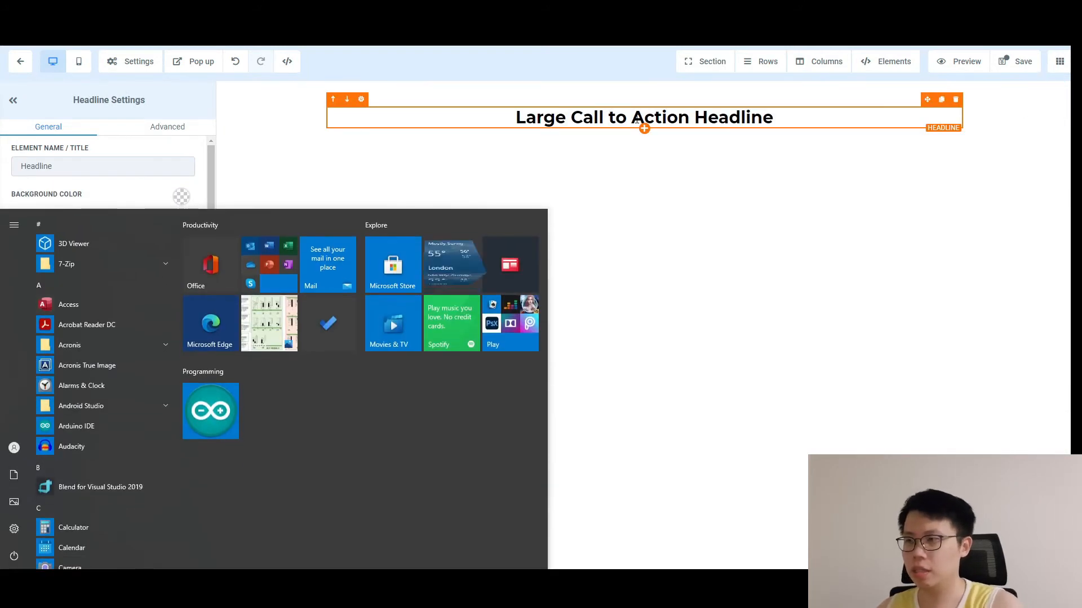
key(Escape)
key(ctrl+a)
text(Tha)
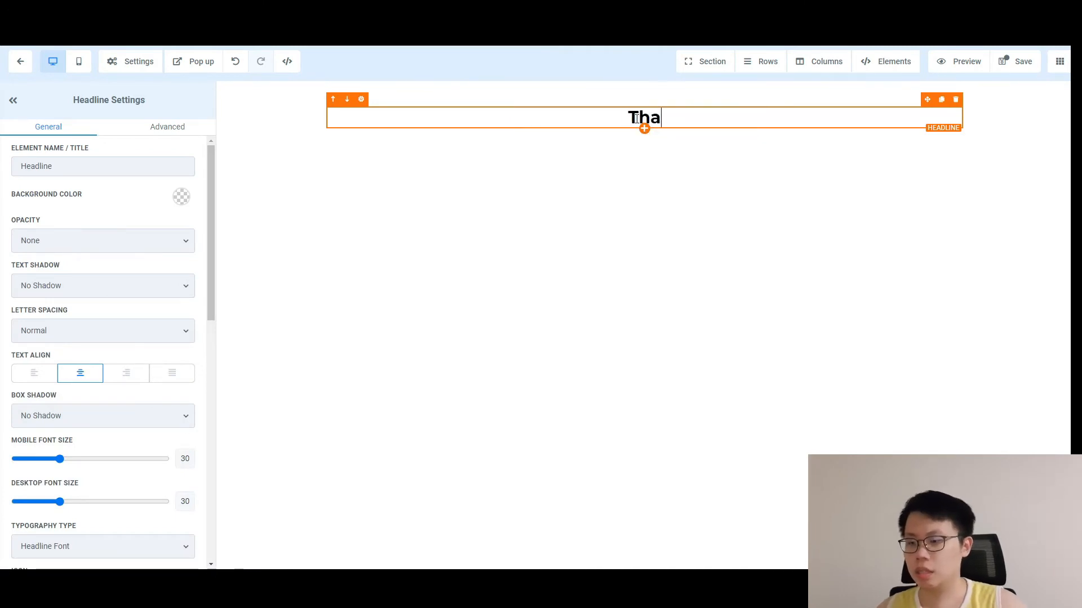
text(nk You )
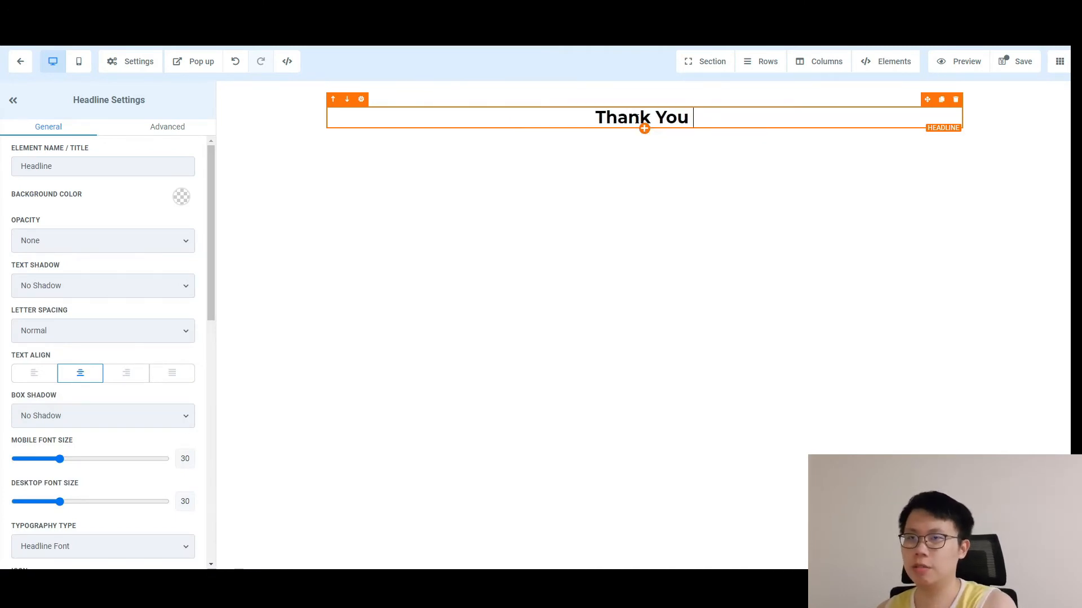
text(For Your Purchase!)
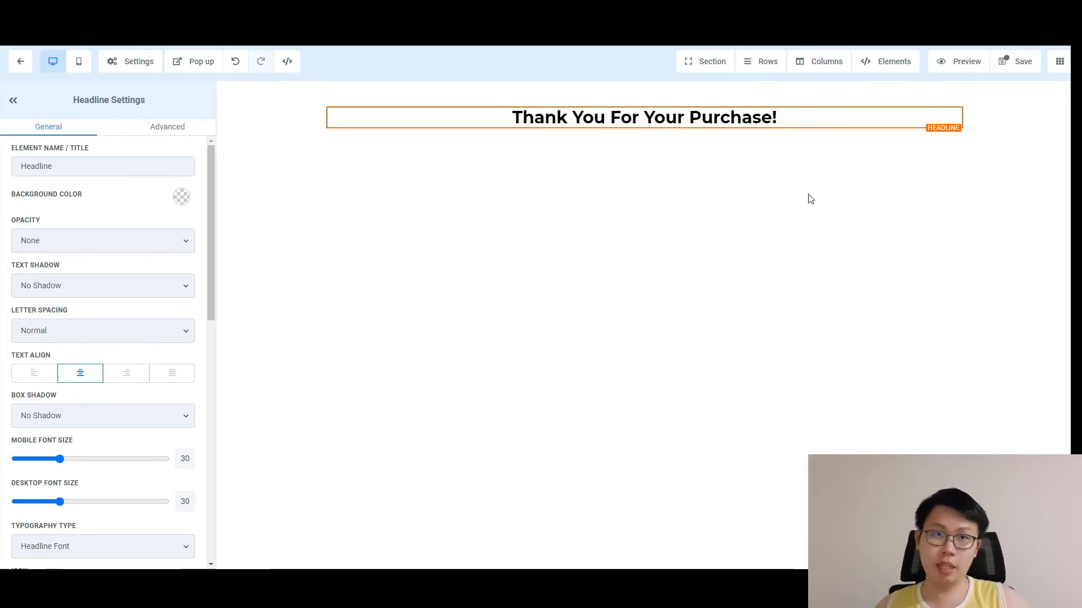
click(1002, 59)
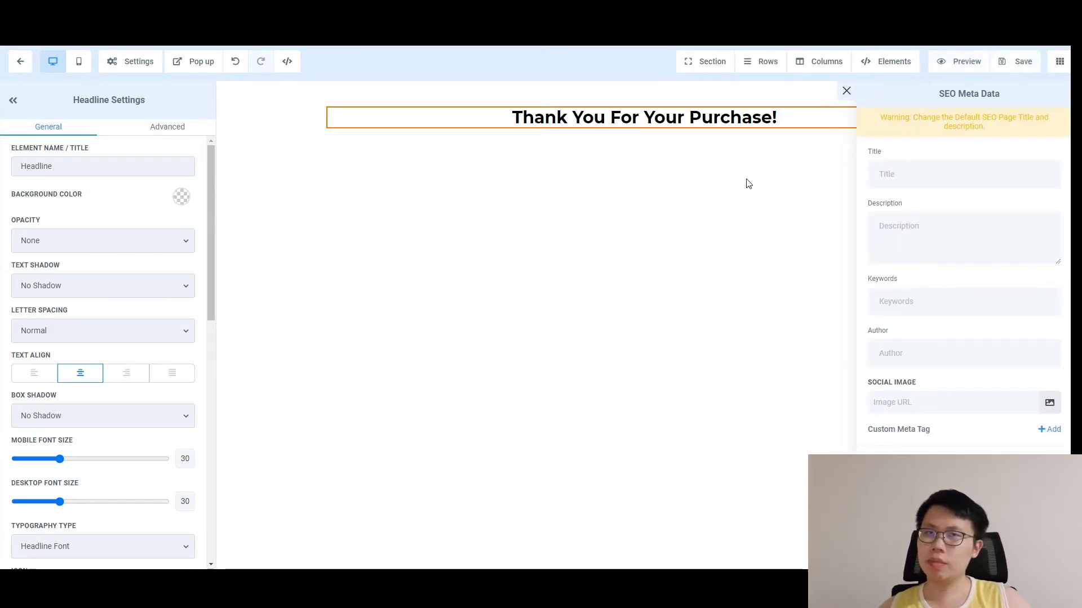
click(741, 194)
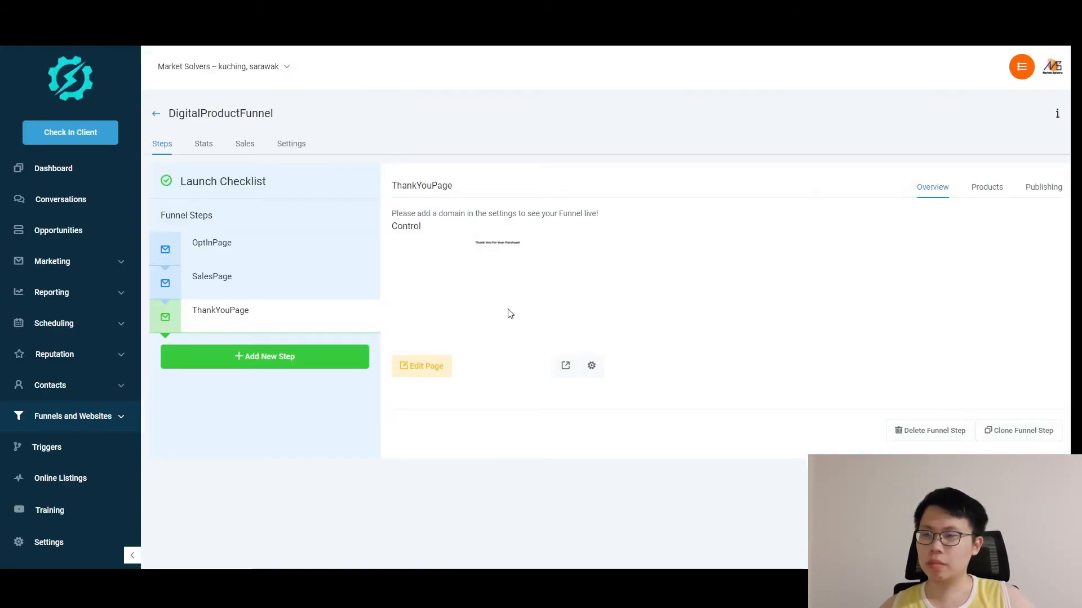
Paste the thank-you page preview URL into Notepad and start typing a 'Sales Page' label.
click(566, 372)
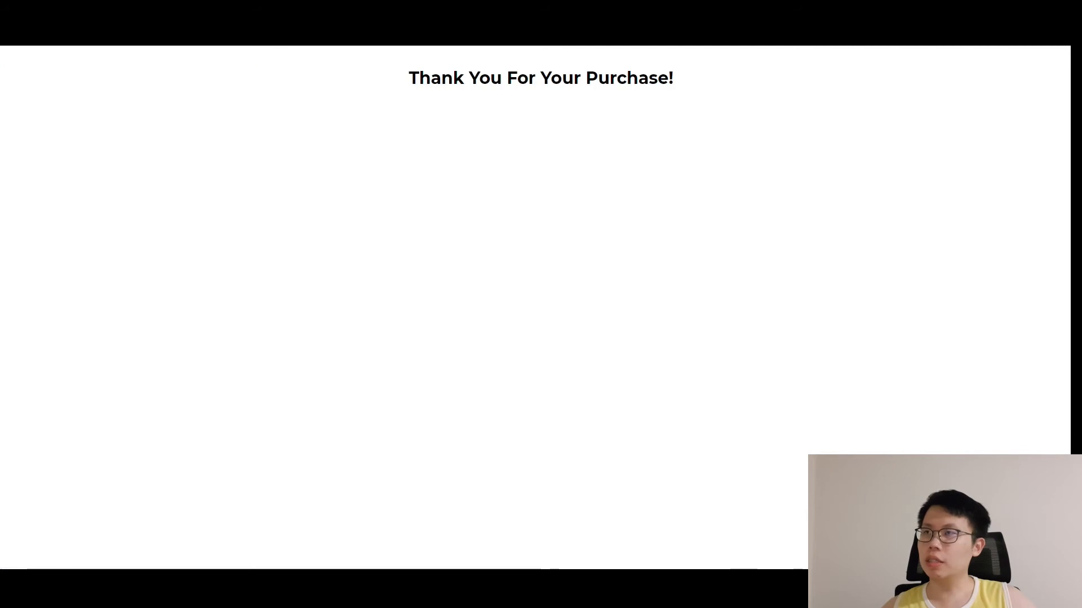
click(280, 591)
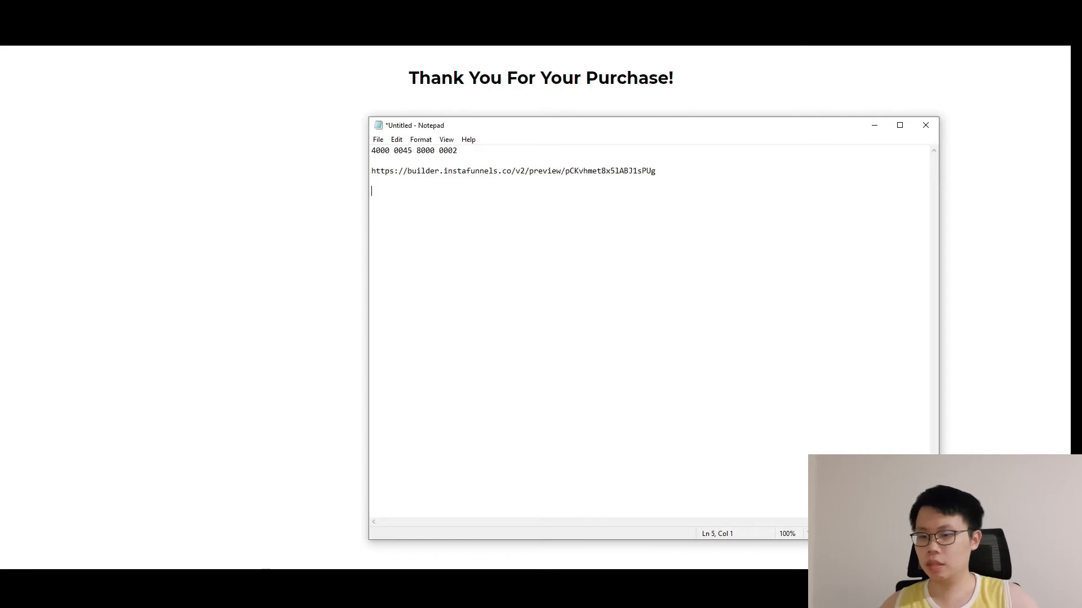
key(Return)
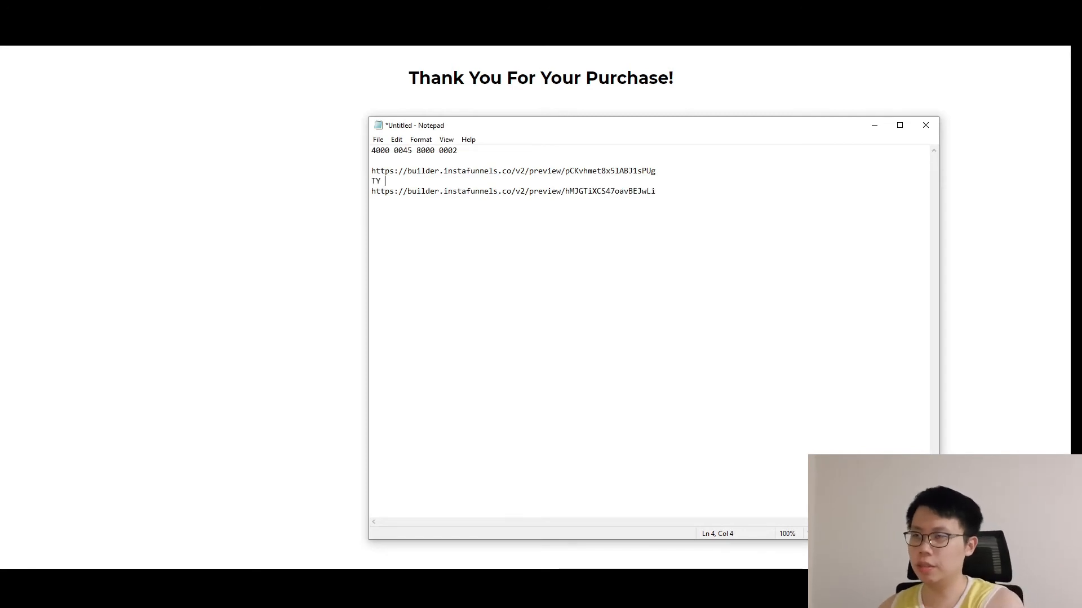
key(Return)
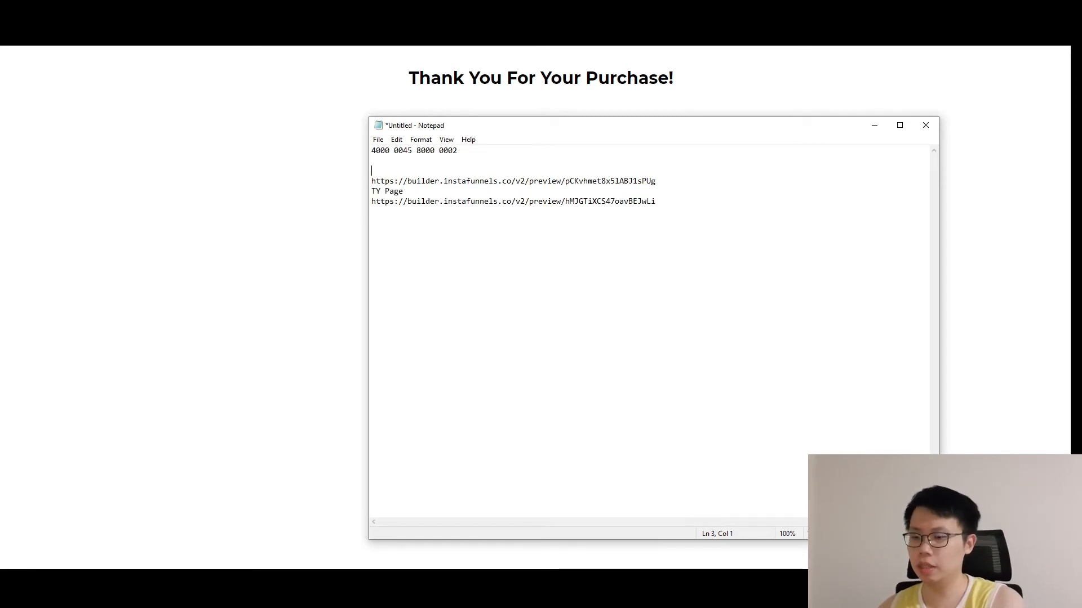
text(Sales P)
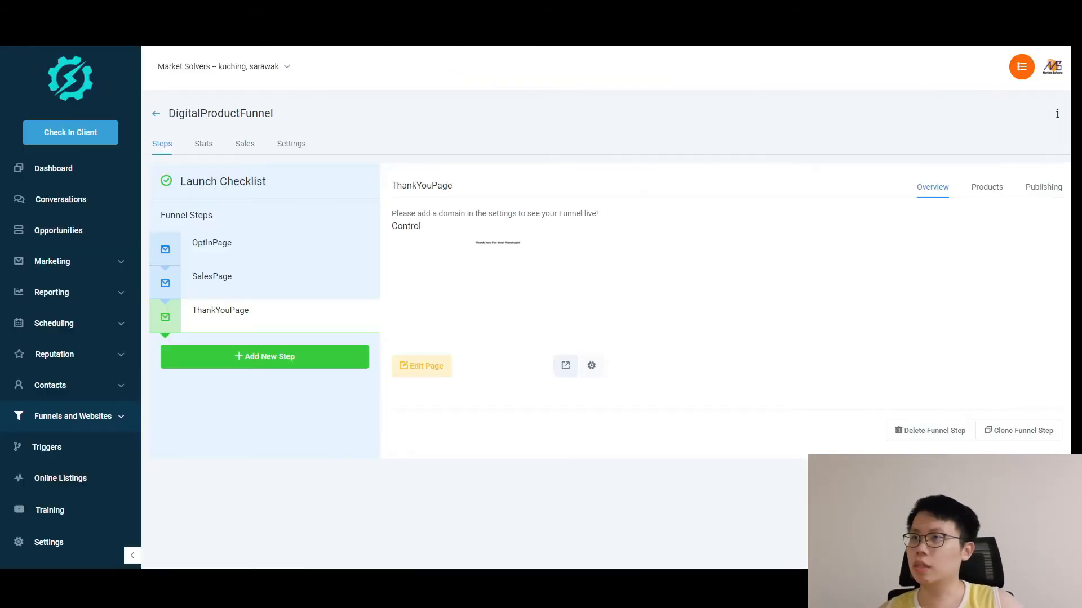
Open the SalesPage in the page builder and open the Custom HTML block's code editor.
click(223, 285)
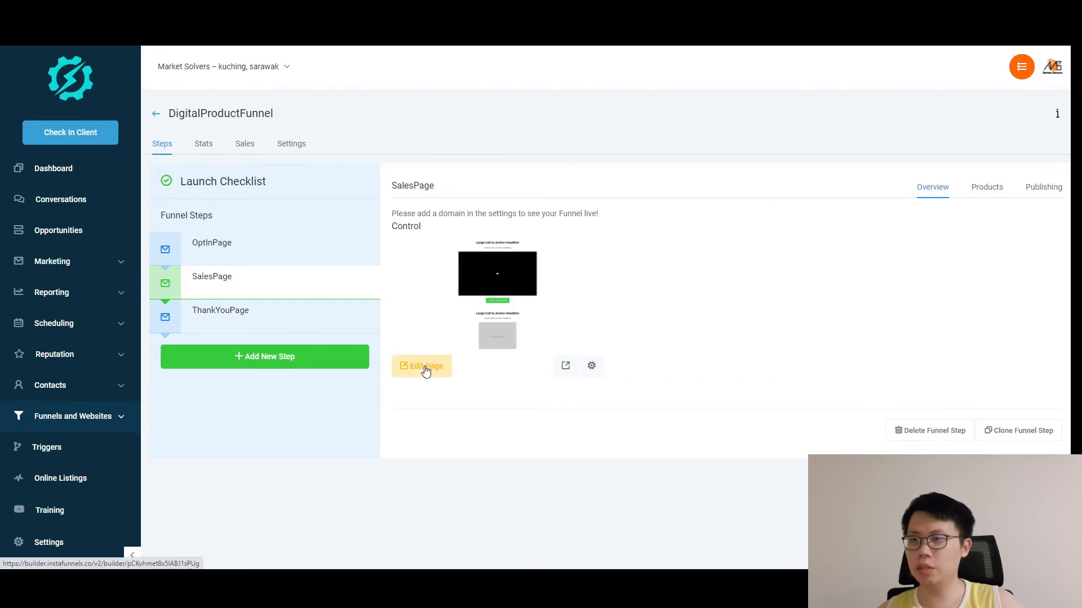
click(424, 367)
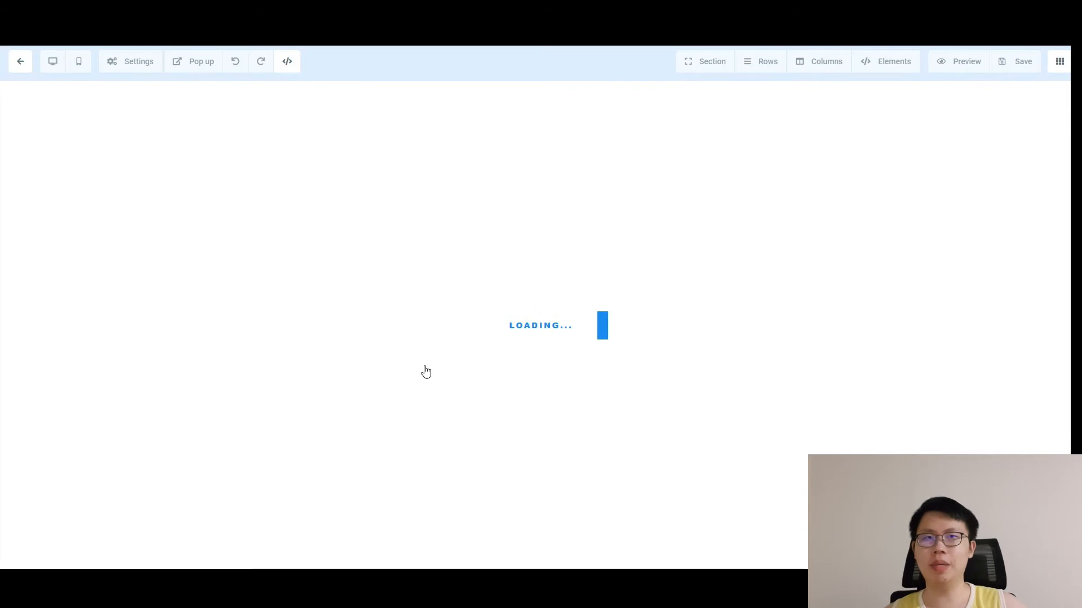
scroll(1031, 258, down, 10)
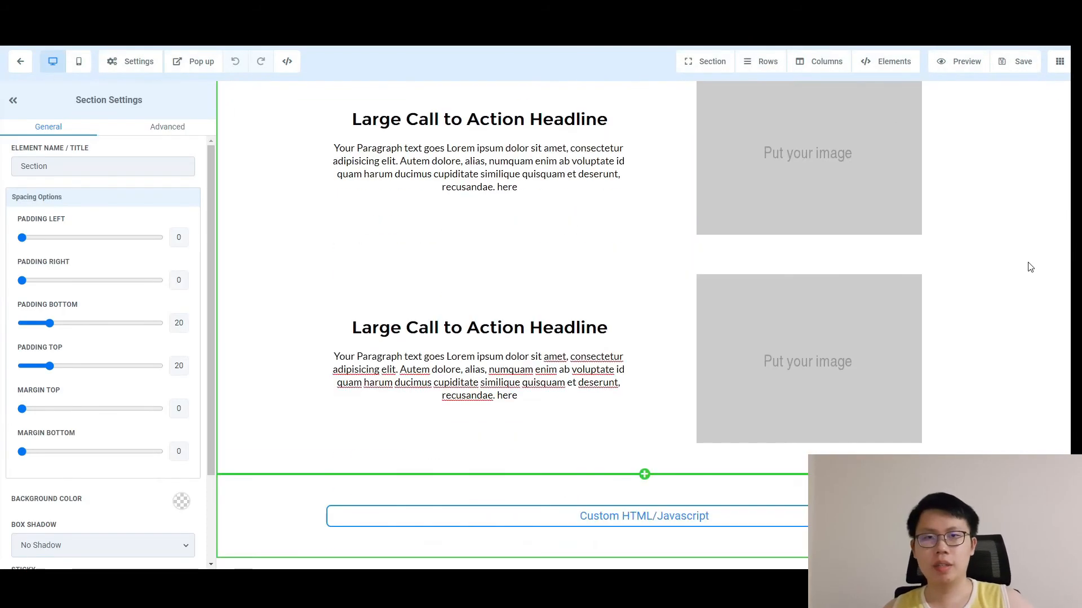
click(554, 523)
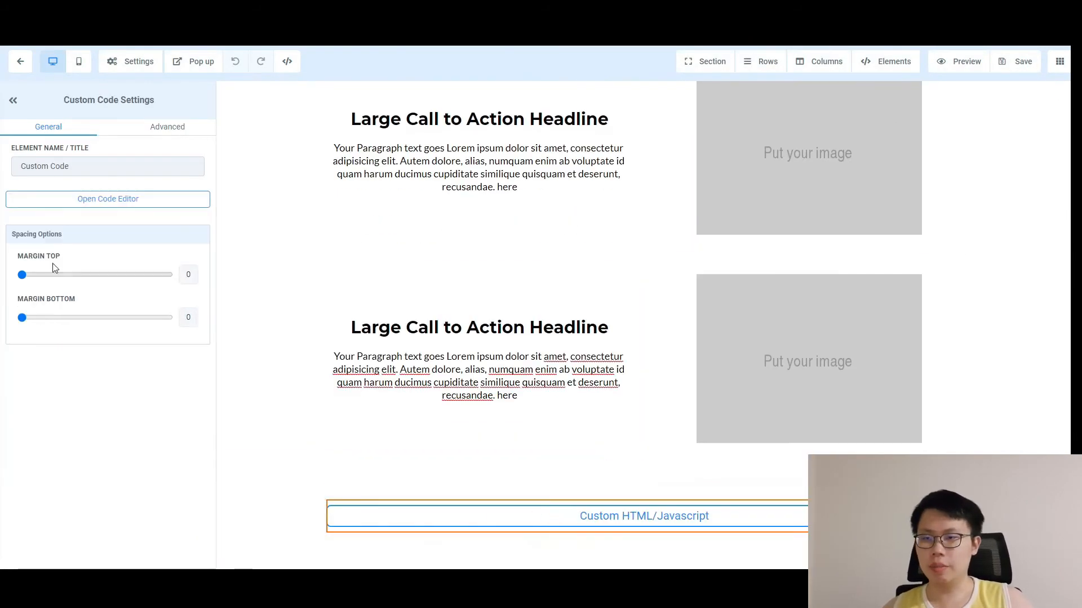
click(106, 198)
scroll(479, 288, down, 5)
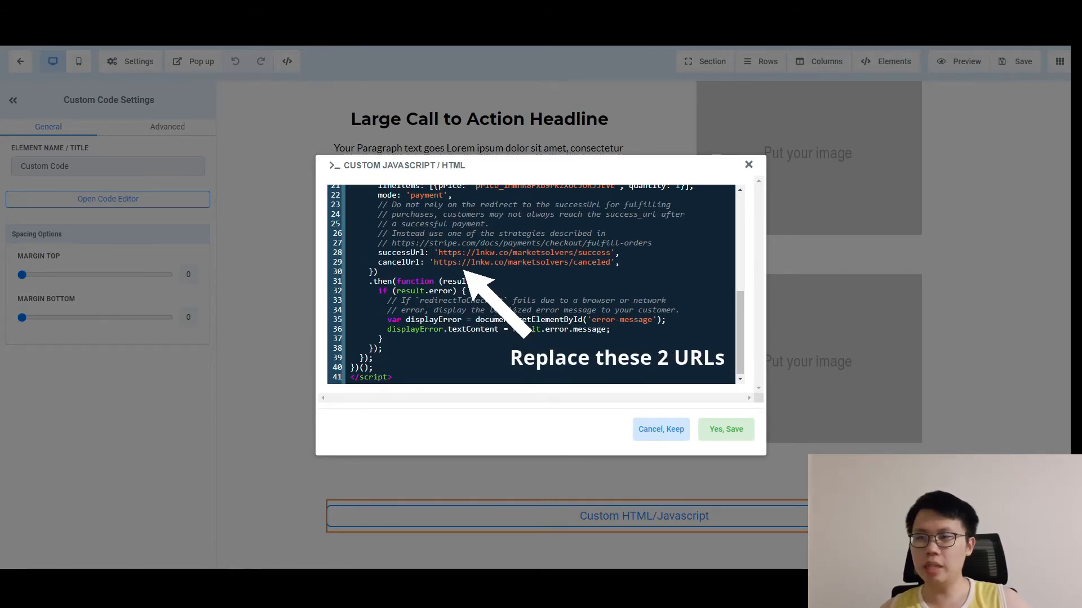
Replace the checkout code's cancelUrl with the sales page preview URL from the notes.
click(276, 583)
drag(552, 181, 565, 178)
drag(659, 181, 368, 180)
key(ctrl+c)
click(874, 126)
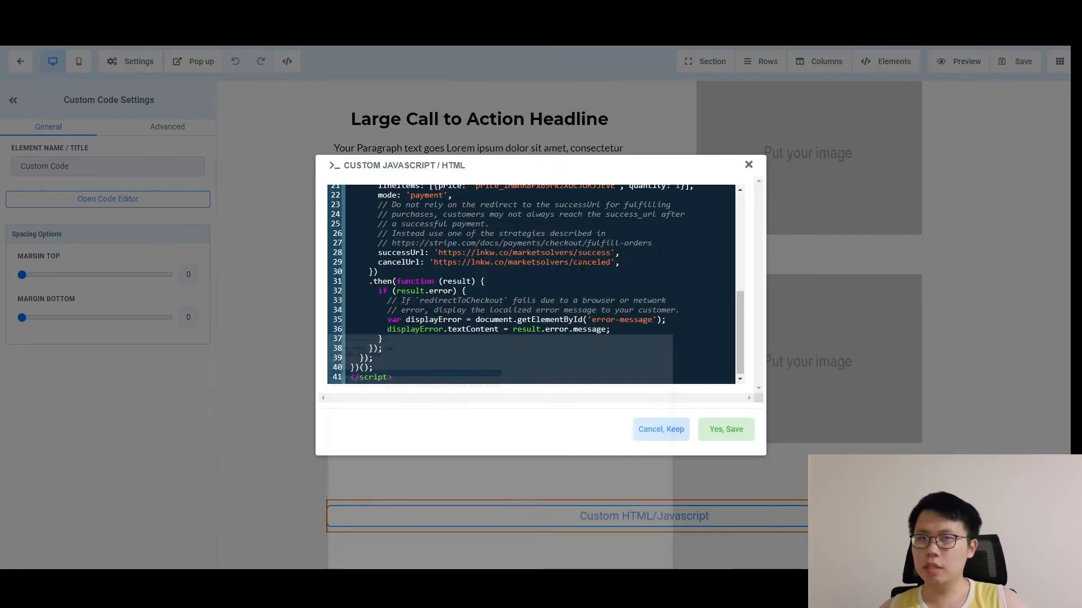
drag(610, 263, 434, 263)
key(ctrl+v)
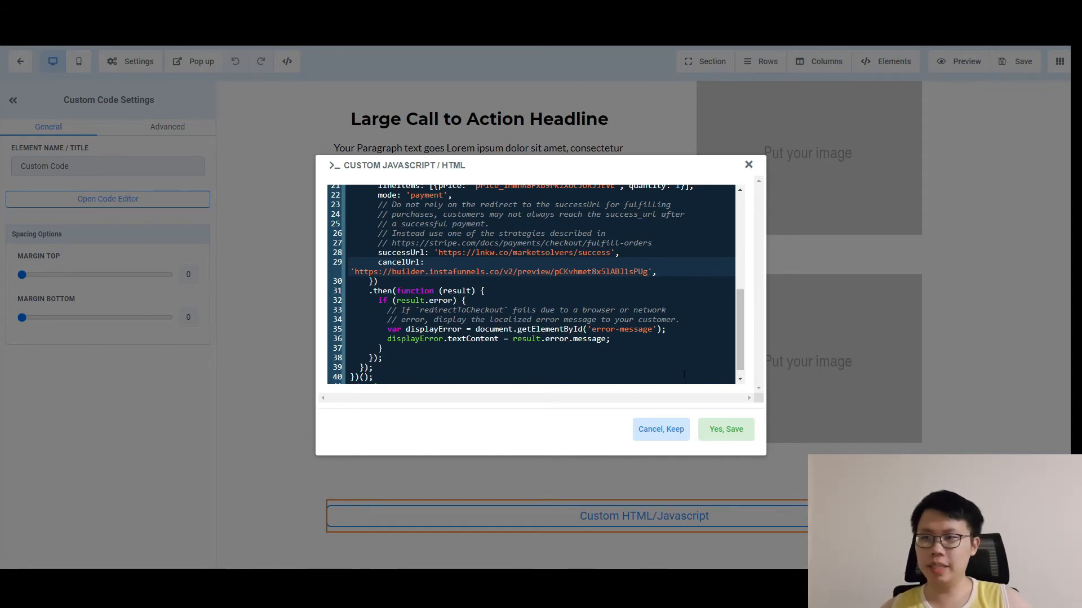
Replace the successUrl with the thank-you page preview URL, save the page, and close the SEO panel.
key(alt+Tab)
drag(656, 201, 364, 210)
key(ctrl+c)
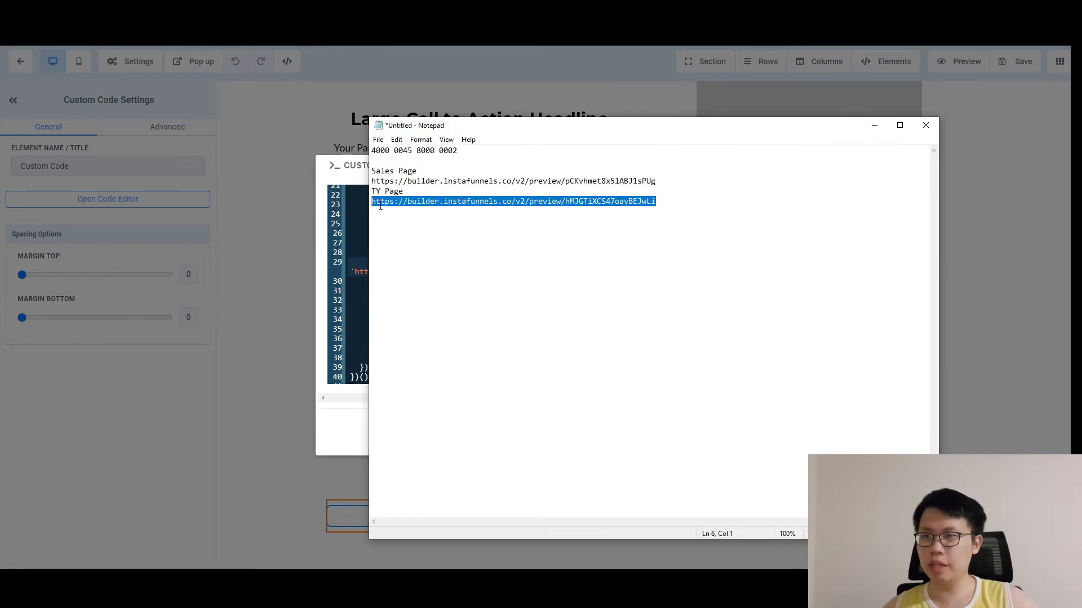
click(874, 125)
drag(613, 253, 447, 252)
key(ctrl+v)
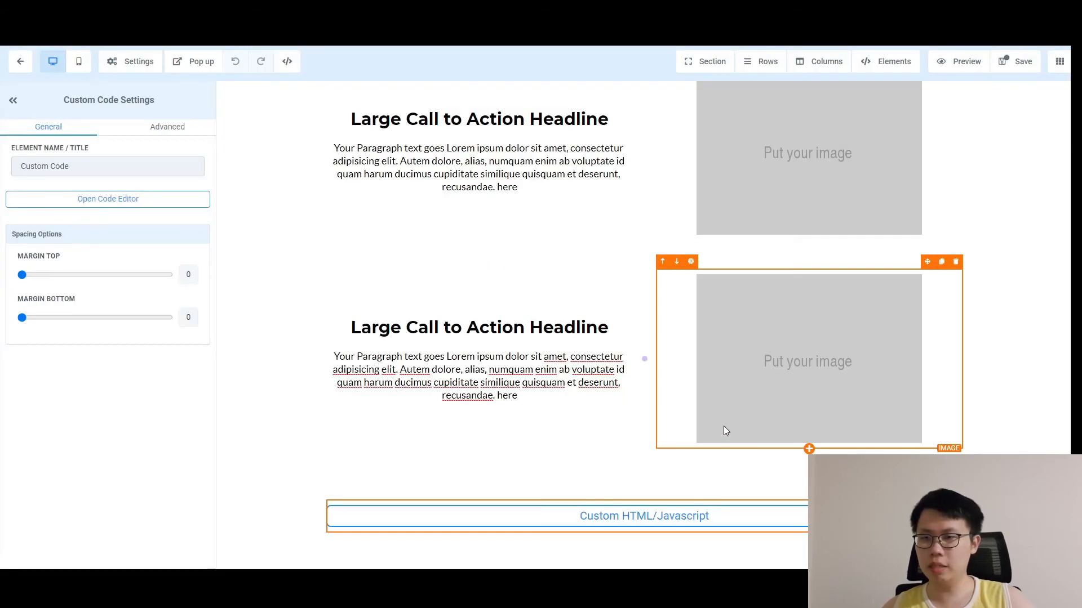
click(1015, 61)
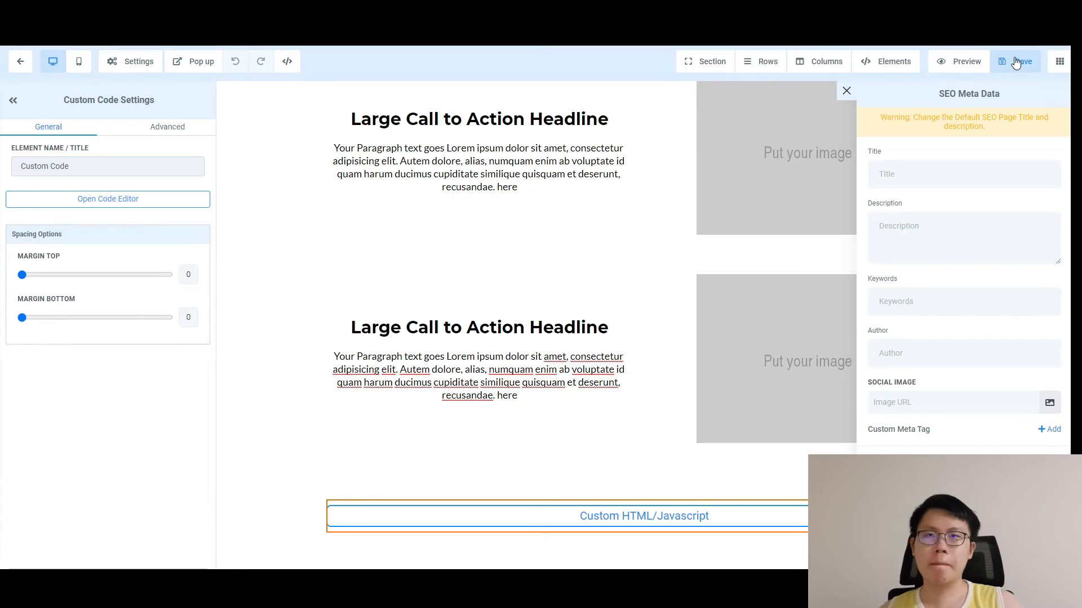
click(846, 90)
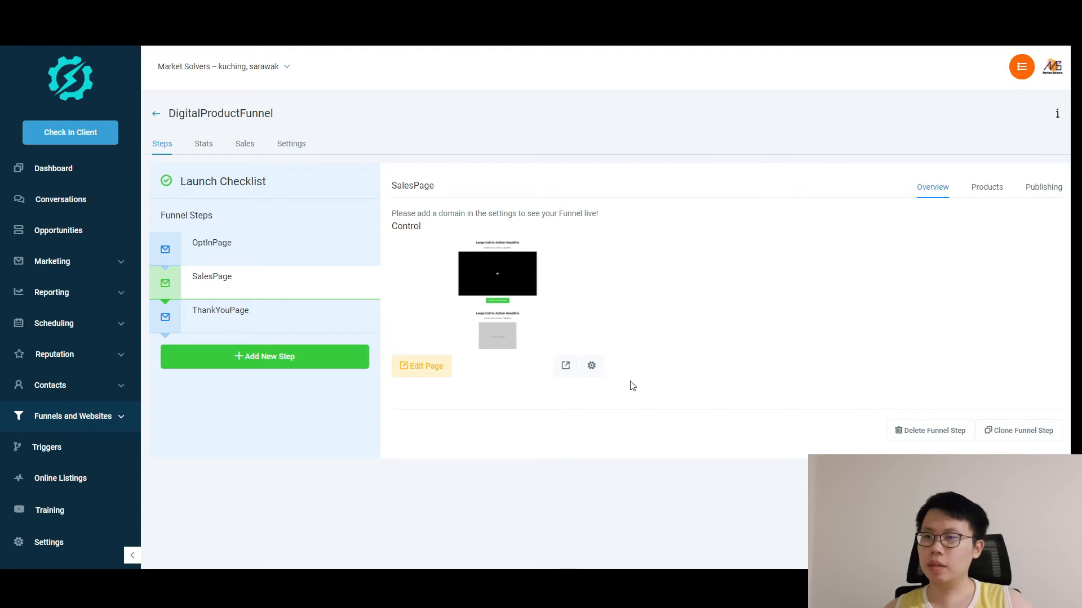
Preview the sales page and open its Checkout for the MYR 10.00 Digital Product, retrying once.
click(564, 368)
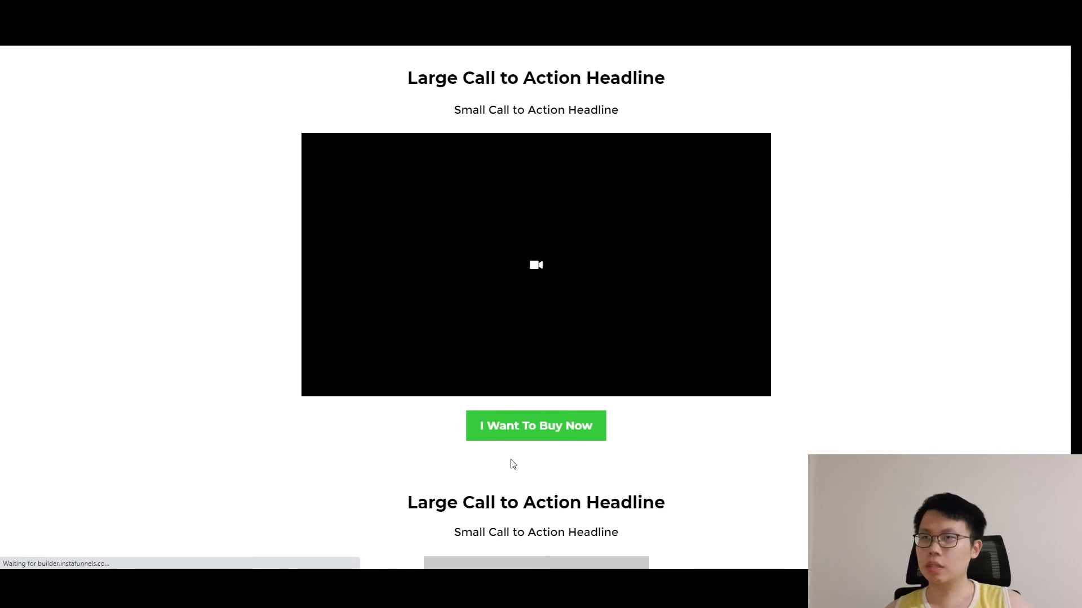
scroll(836, 406, down, 5)
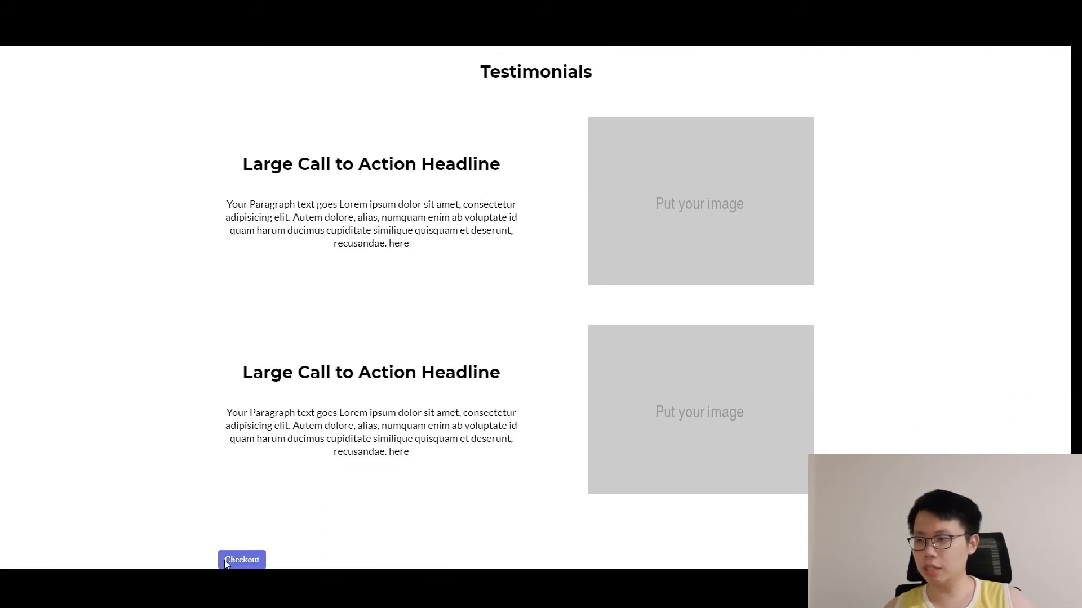
scroll(273, 502, down, 1)
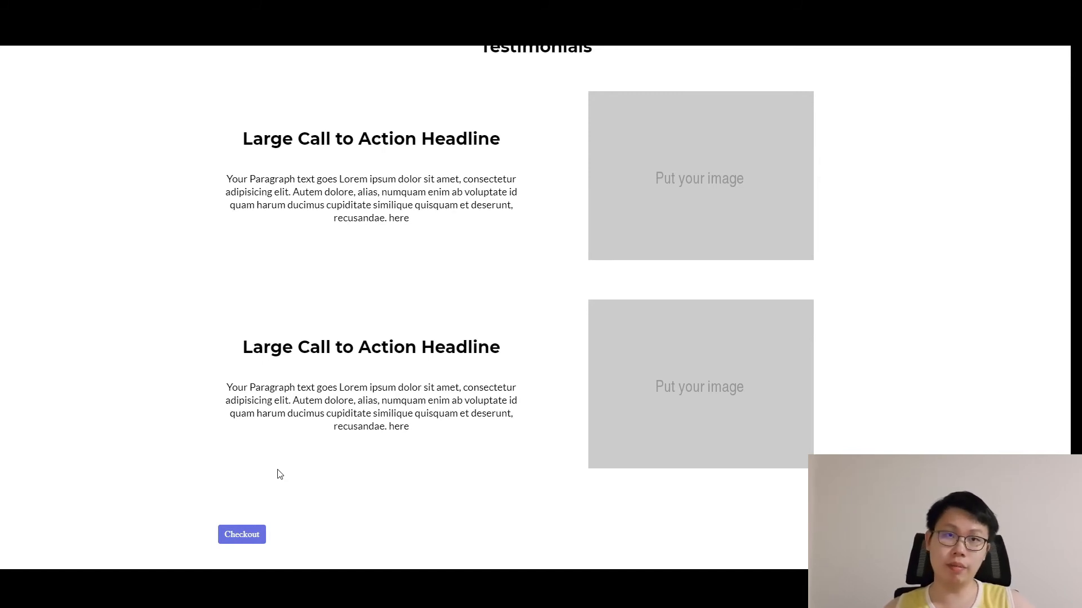
click(251, 533)
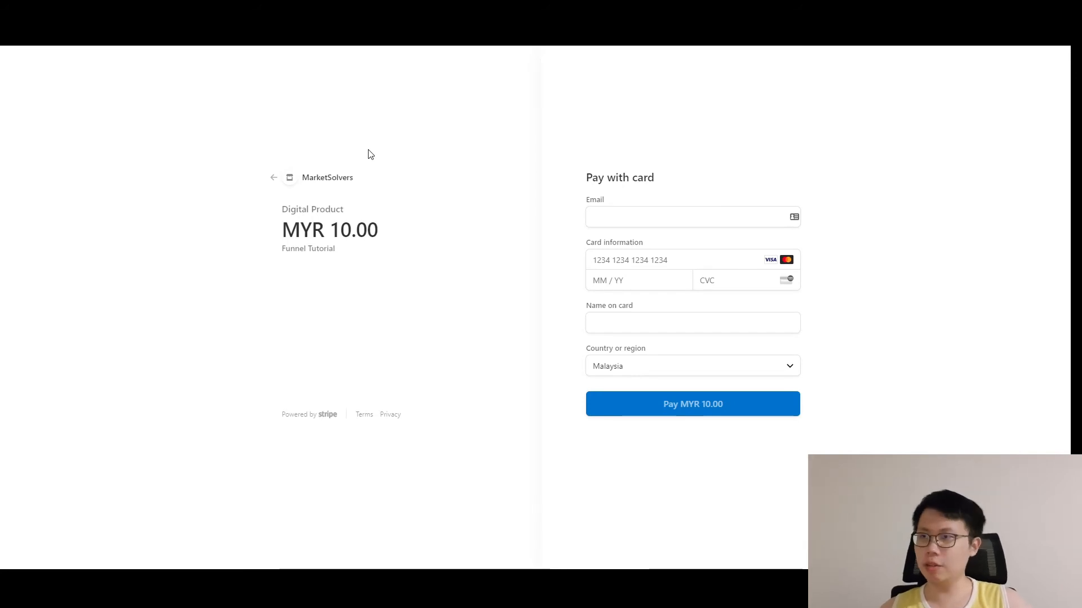
click(297, 180)
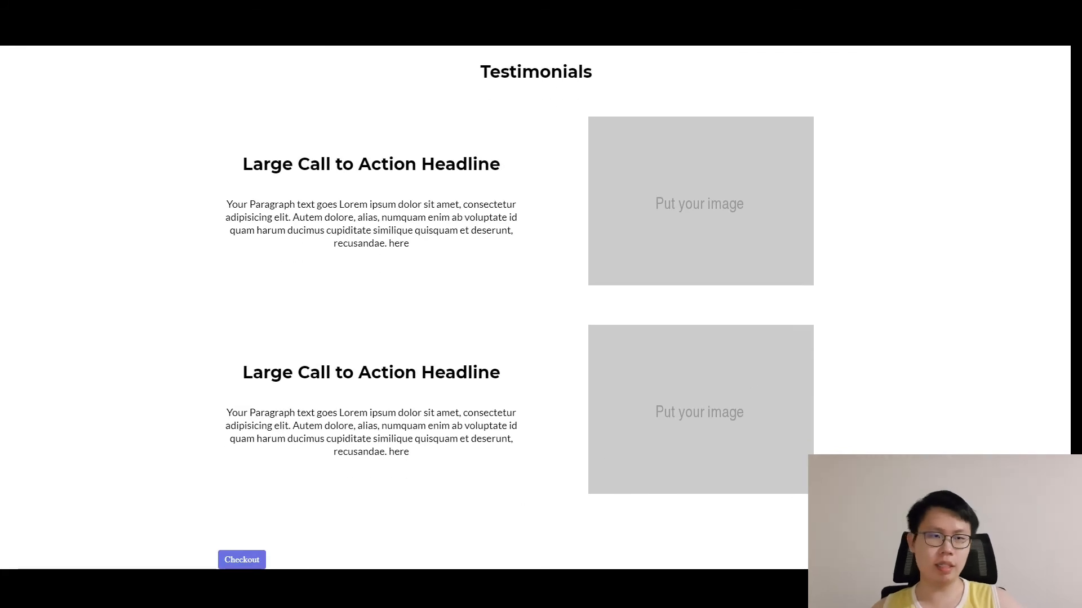
click(259, 560)
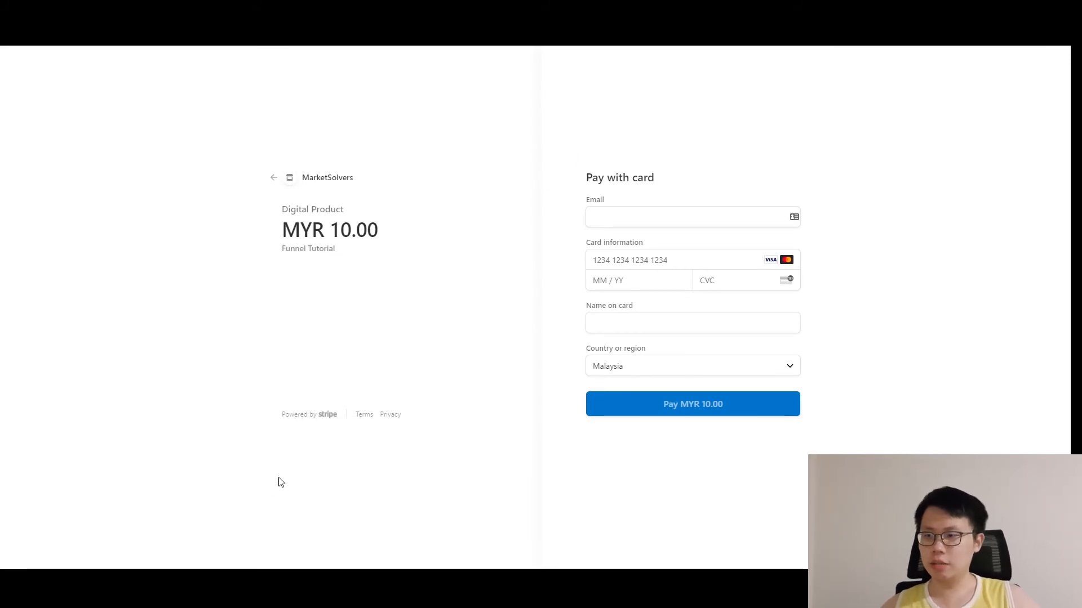
Paste the test card number from the notes and enter 0125123 as expiry and CVC.
key(alt+Tab)
click(503, 167)
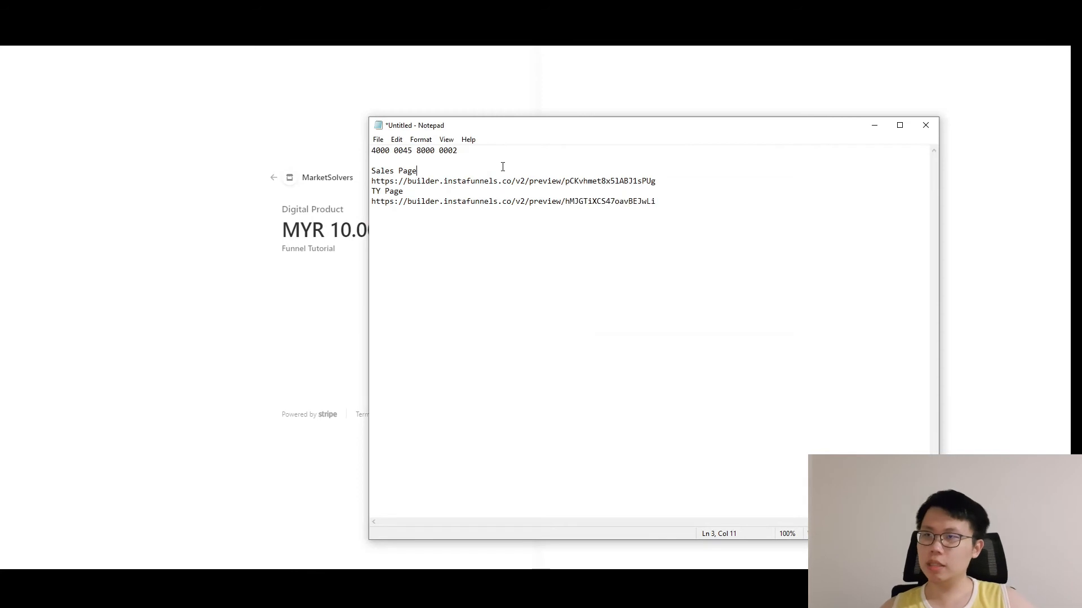
key(shift+Up)
key(ctrl+c)
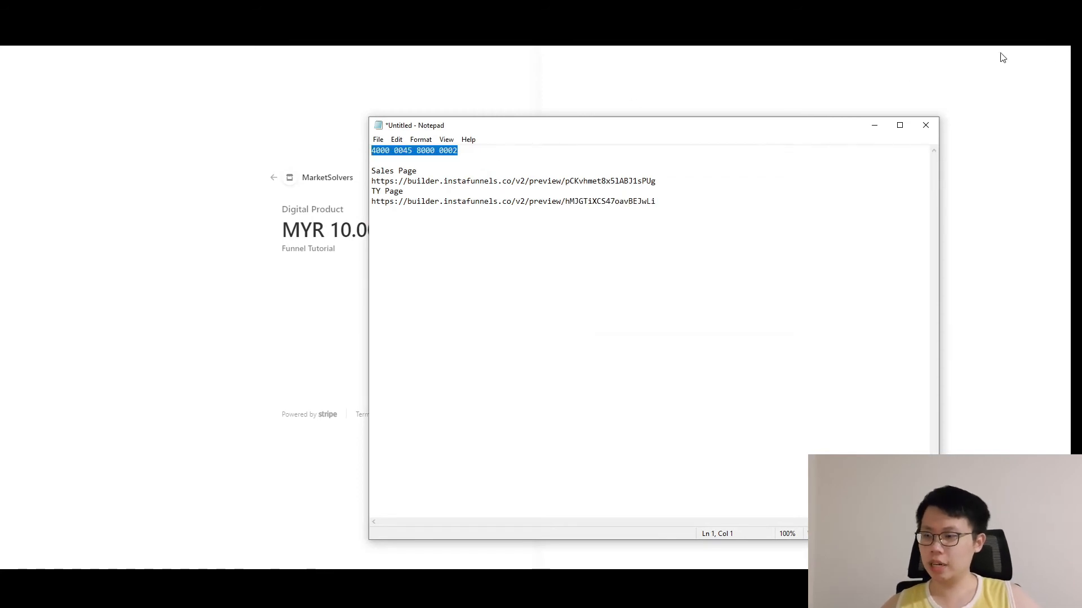
click(874, 125)
click(631, 260)
key(ctrl+v)
click(618, 282)
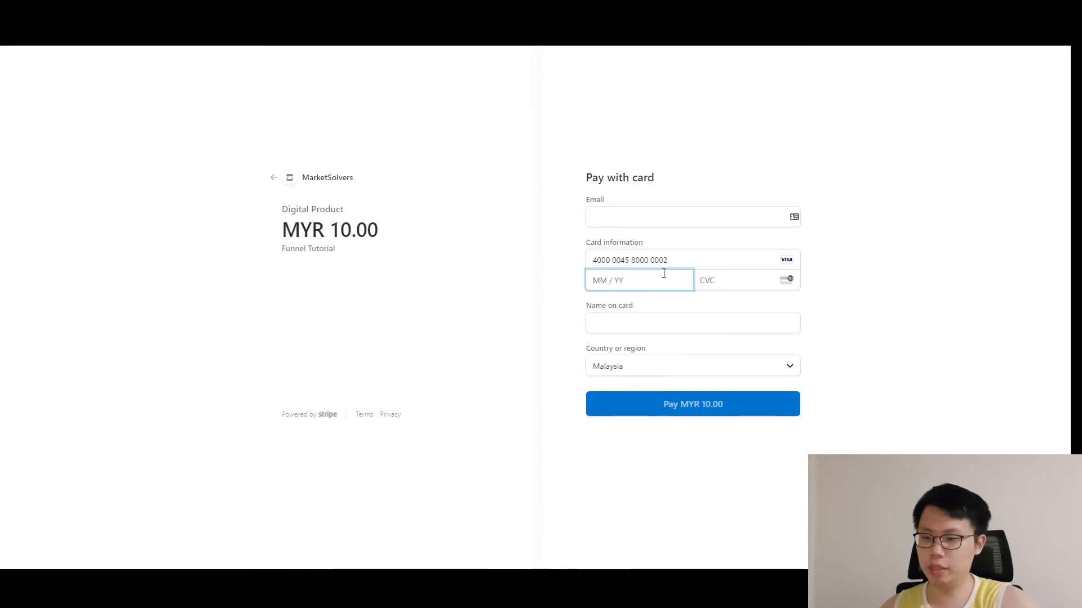
text(0125)
text(123)
Fill in the name on card and the test email, then submit the MYR 10.00 payment.
click(640, 321)
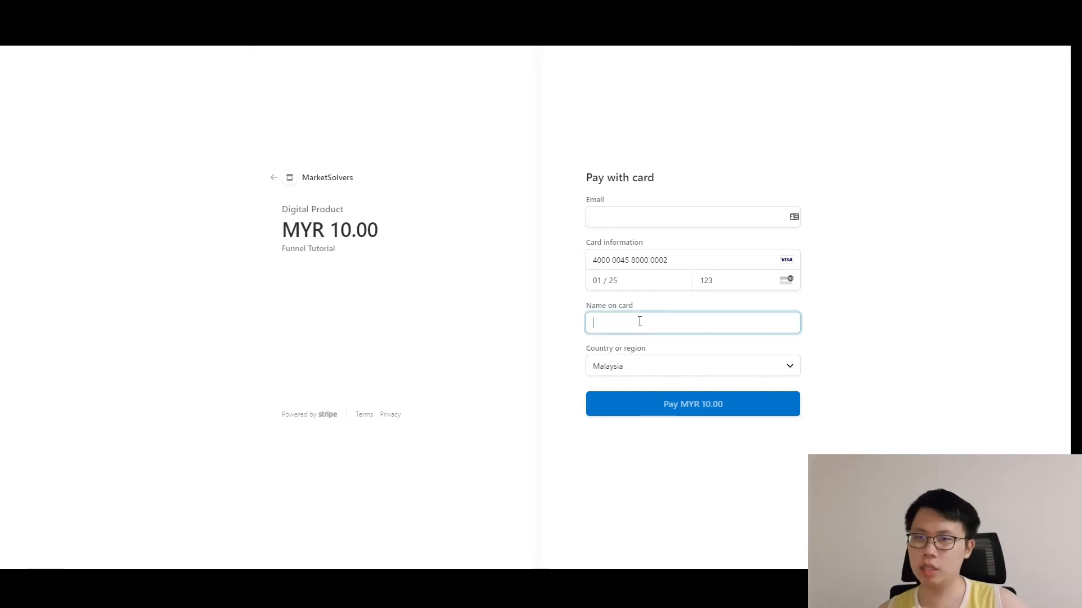
text(TE)
key(BackSpace)
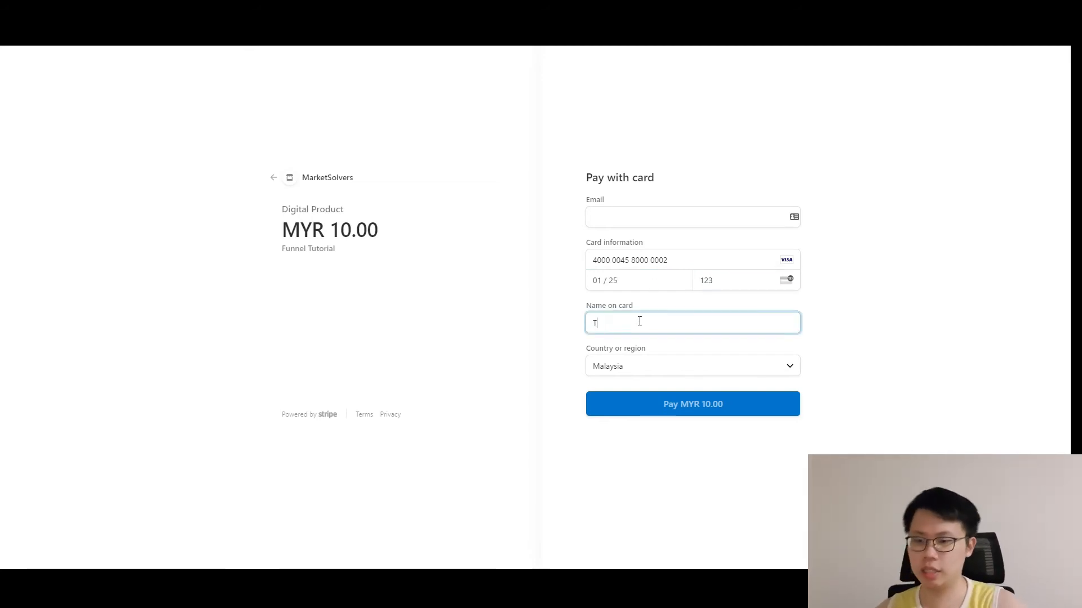
click(644, 216)
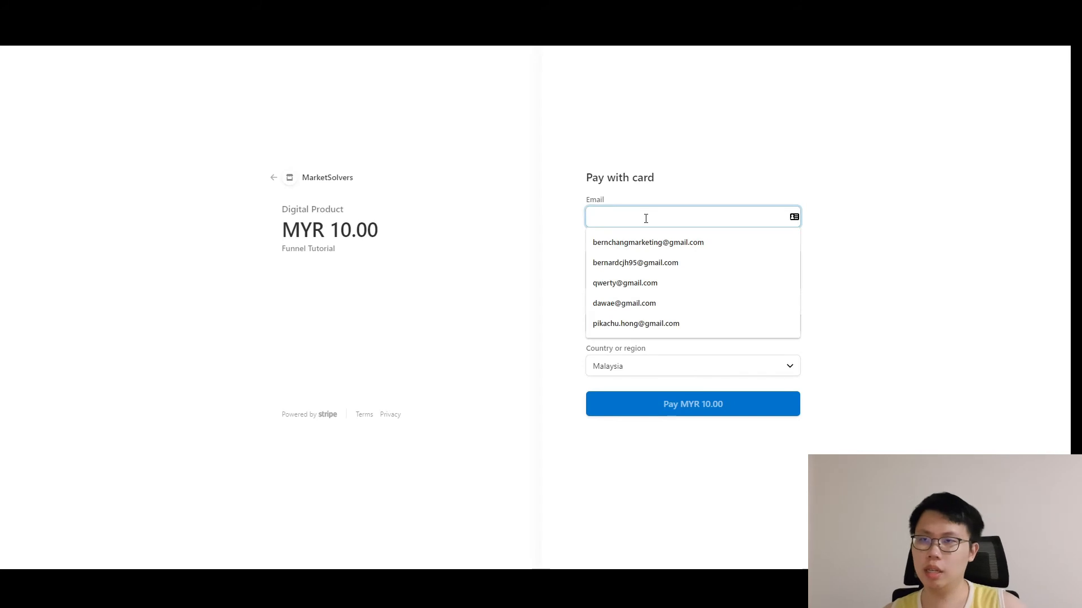
text(test@gmail.com)
click(940, 264)
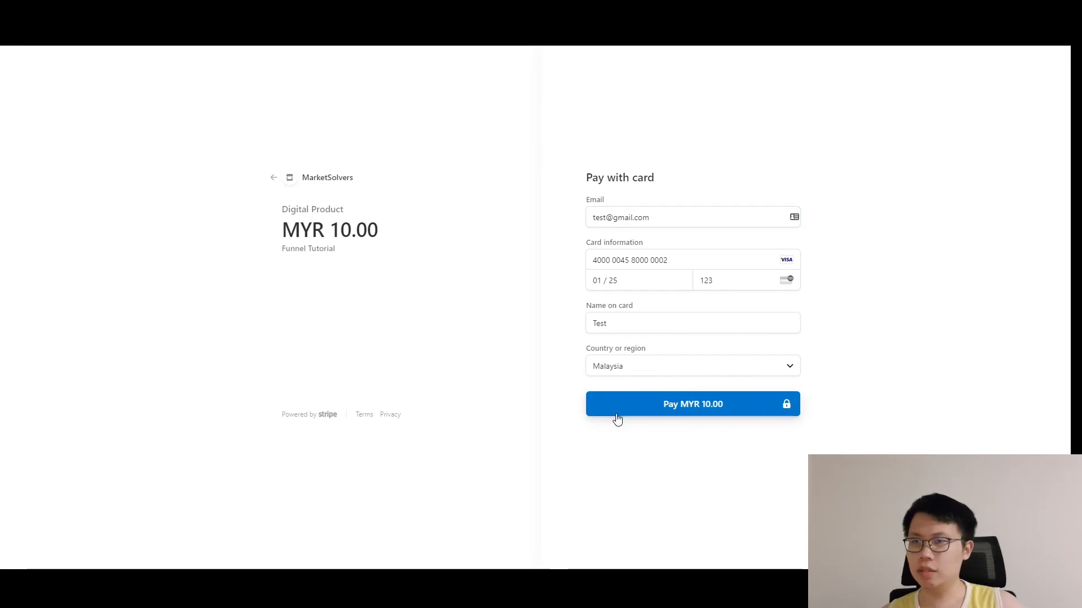
click(640, 414)
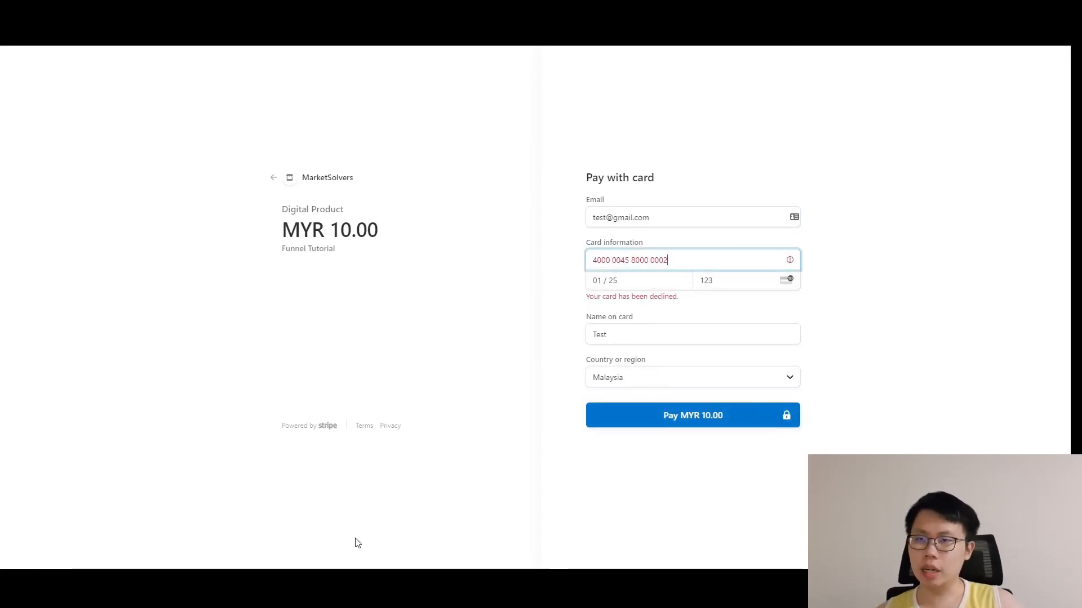
Recopy the test card number from the notes and submit the payment again.
key(alt+Tab)
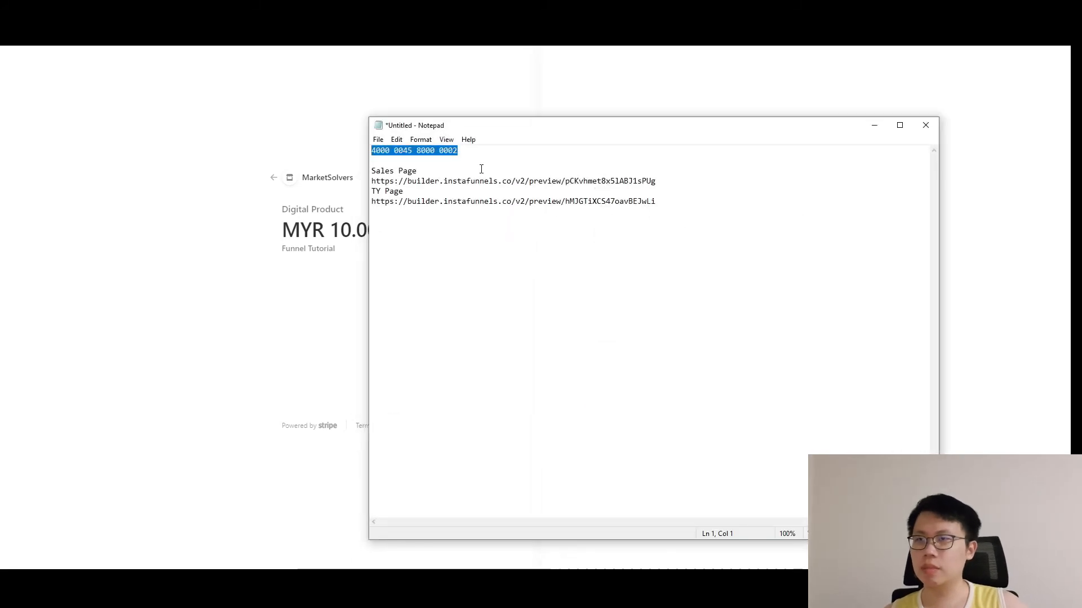
click(483, 159)
drag(466, 151, 363, 154)
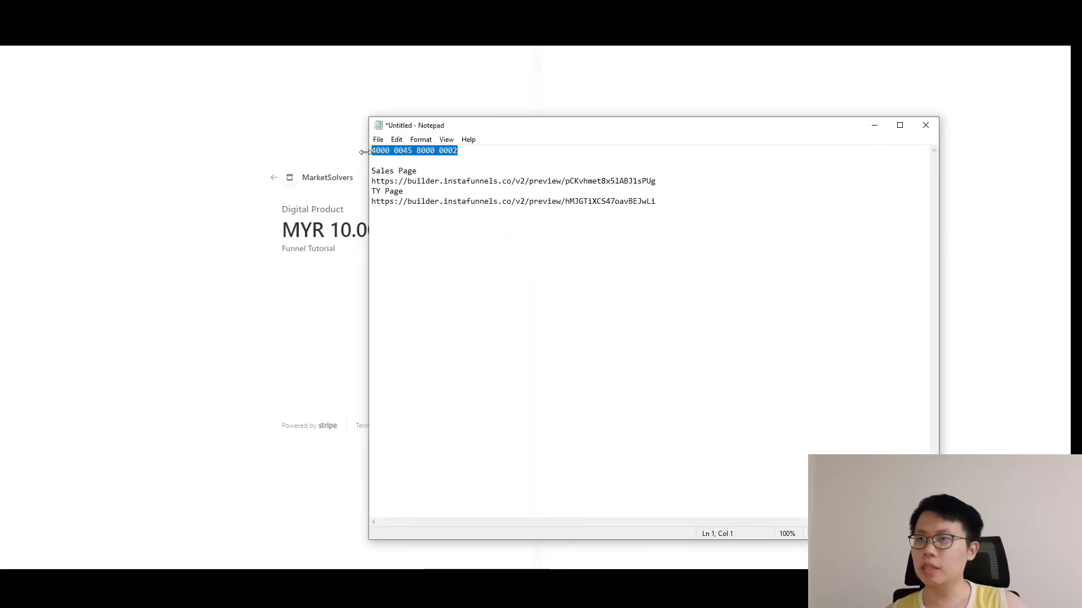
key(alt+Tab)
click(675, 413)
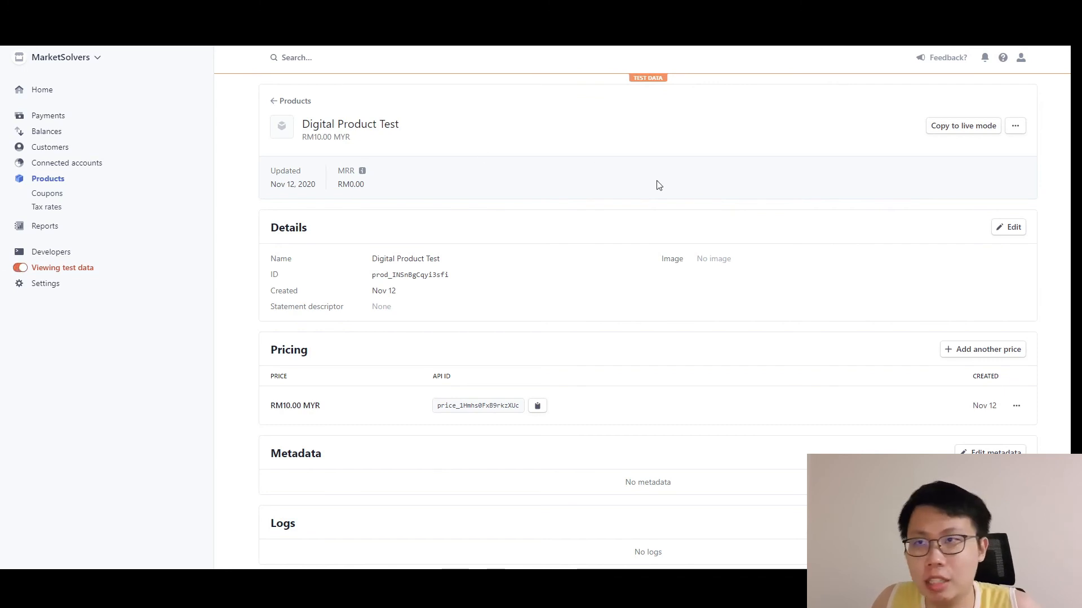
Generate the Checkout code snippet for the RM10.00 price, review the code, and close it.
scroll(631, 192, down, 3)
click(1016, 286)
click(926, 314)
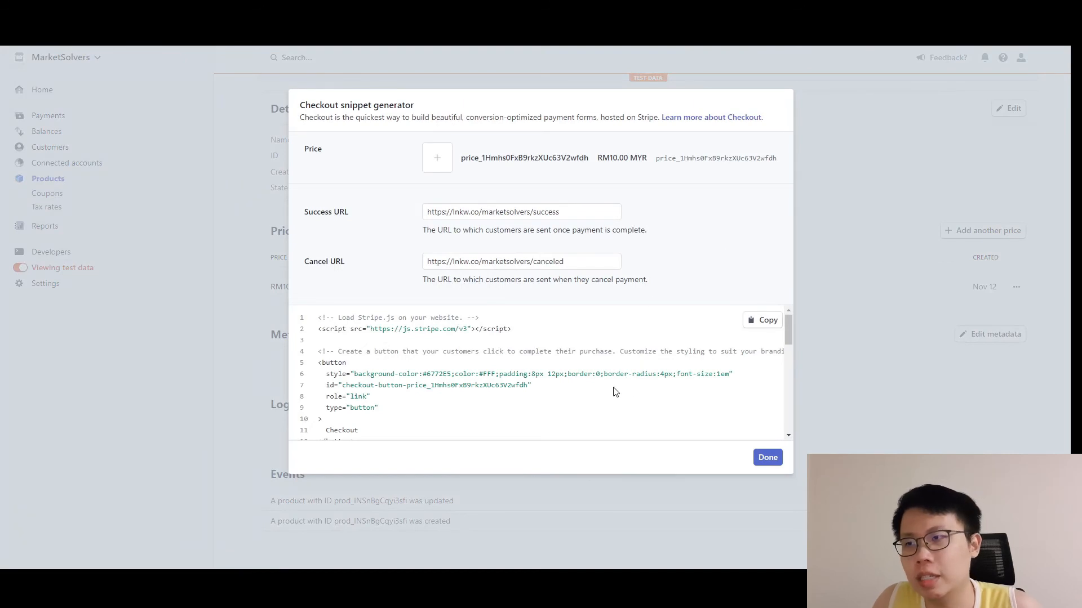
scroll(582, 386, down, 1)
scroll(541, 372, down, 6)
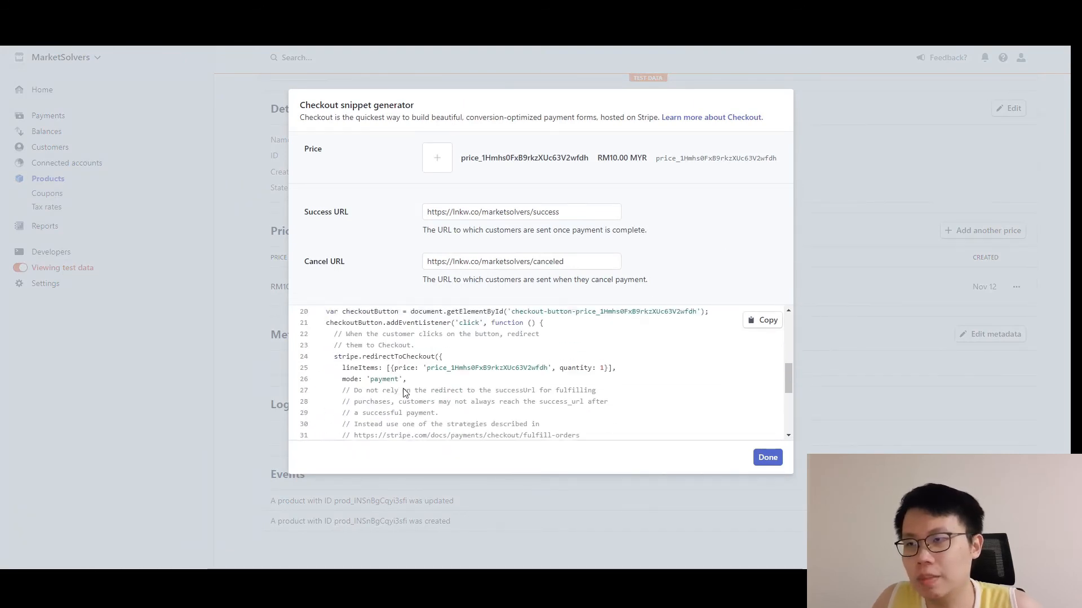
scroll(434, 379, up, 7)
scroll(439, 375, down, 4)
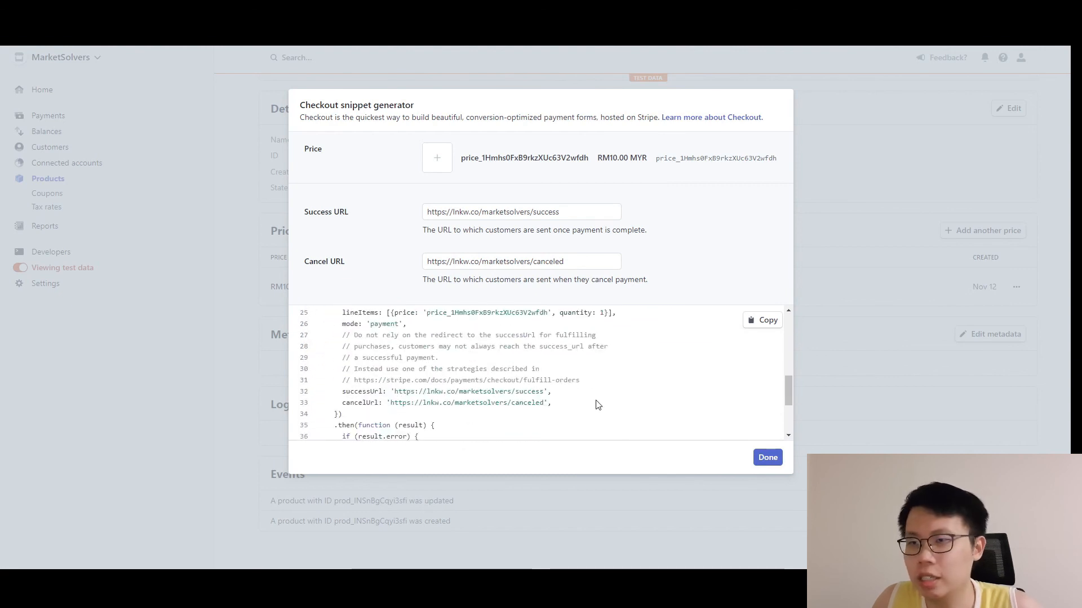
click(768, 458)
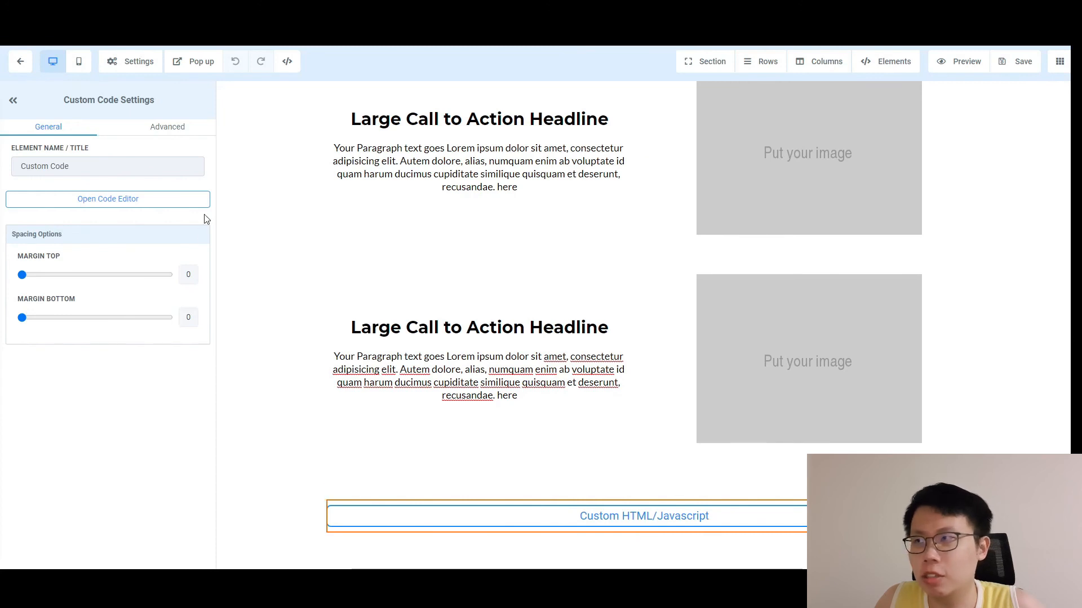
Review the Custom Code's pk_test publishable key, then return to the funnel's SalesPage step.
click(142, 206)
scroll(532, 291, down, 8)
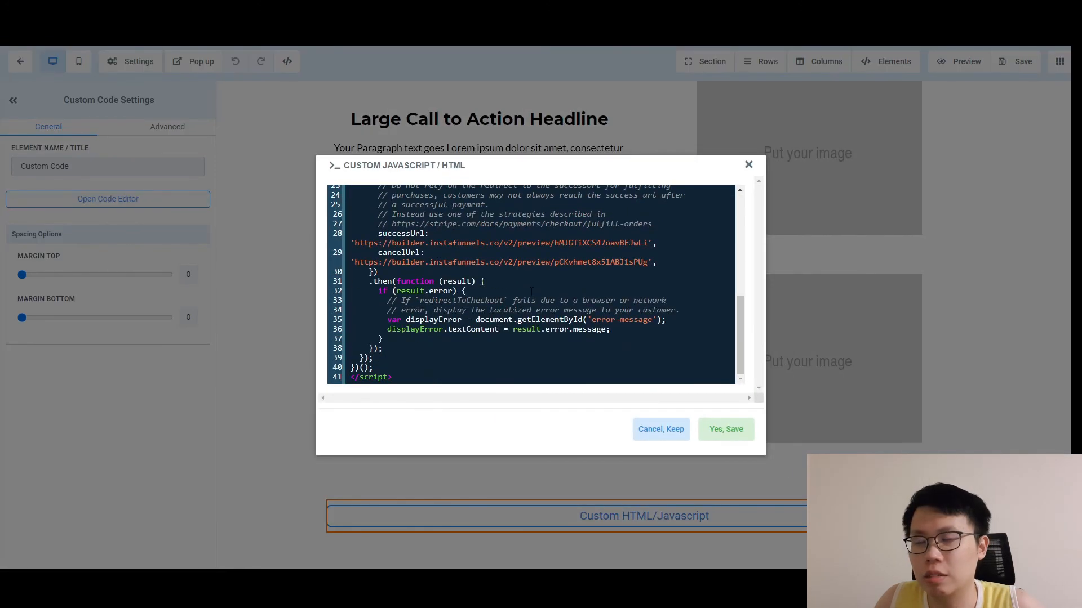
scroll(524, 291, up, 5)
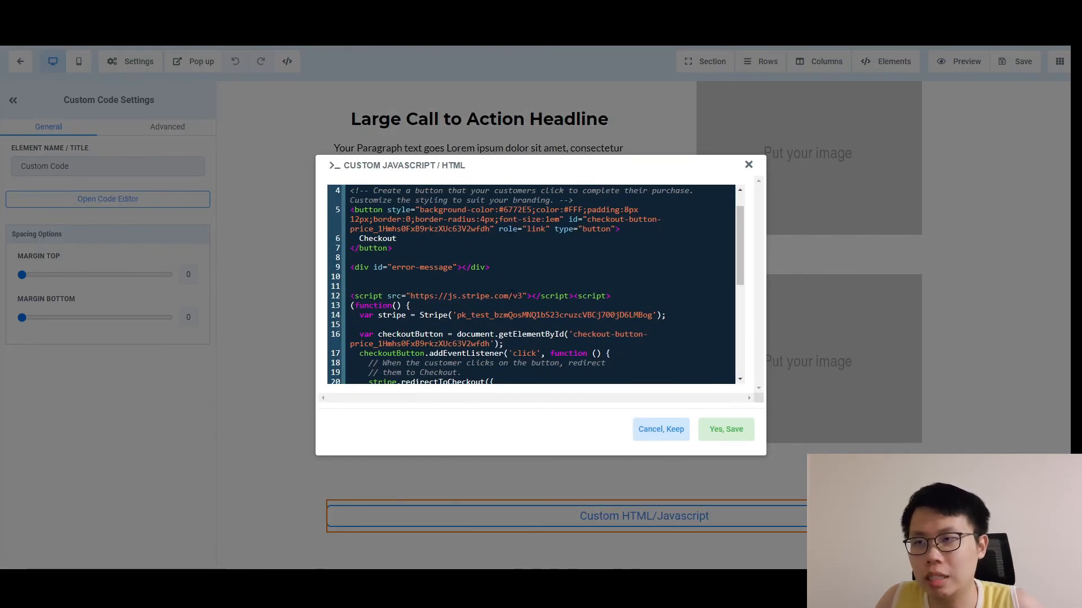
scroll(511, 292, up, 1)
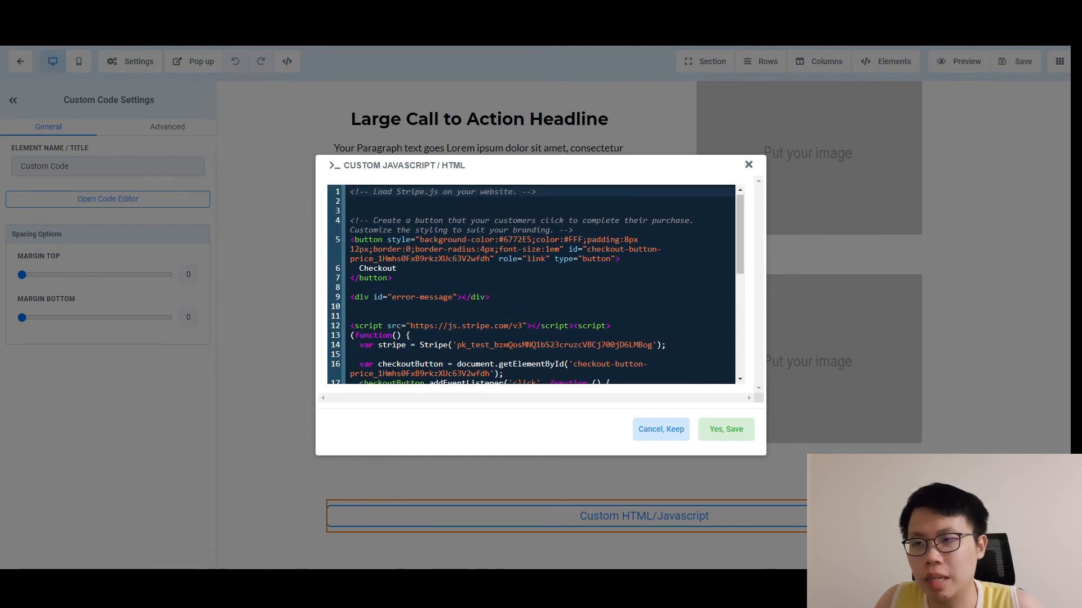
drag(457, 345, 648, 346)
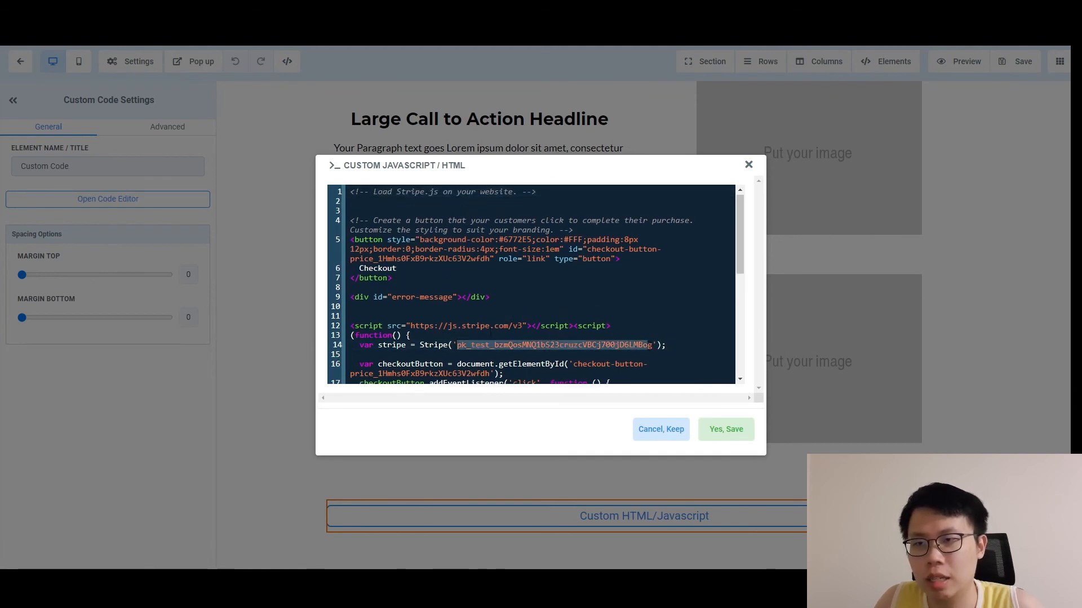
click(748, 164)
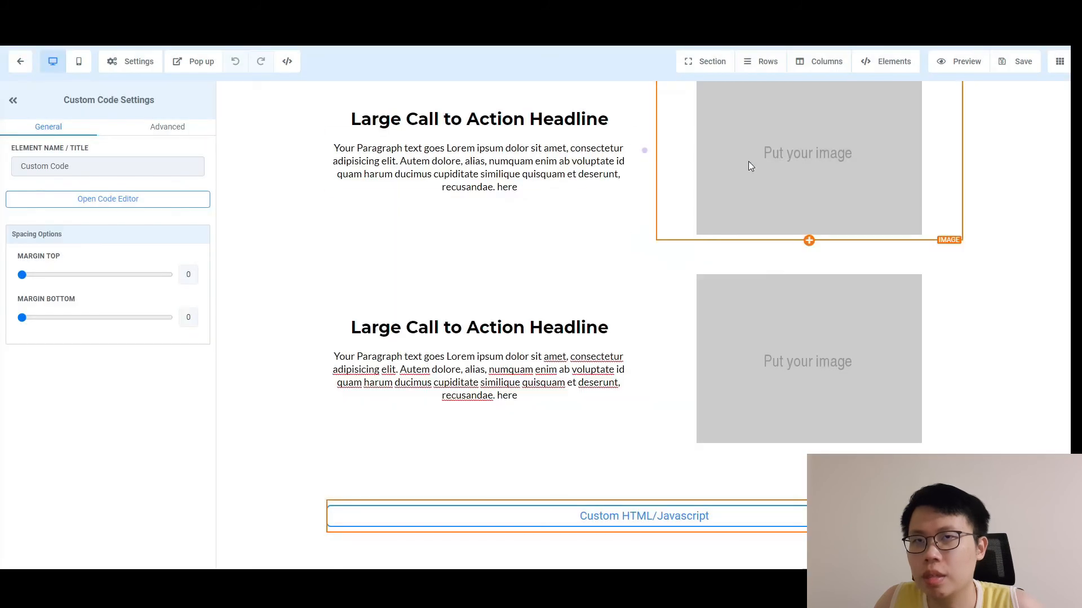
click(20, 62)
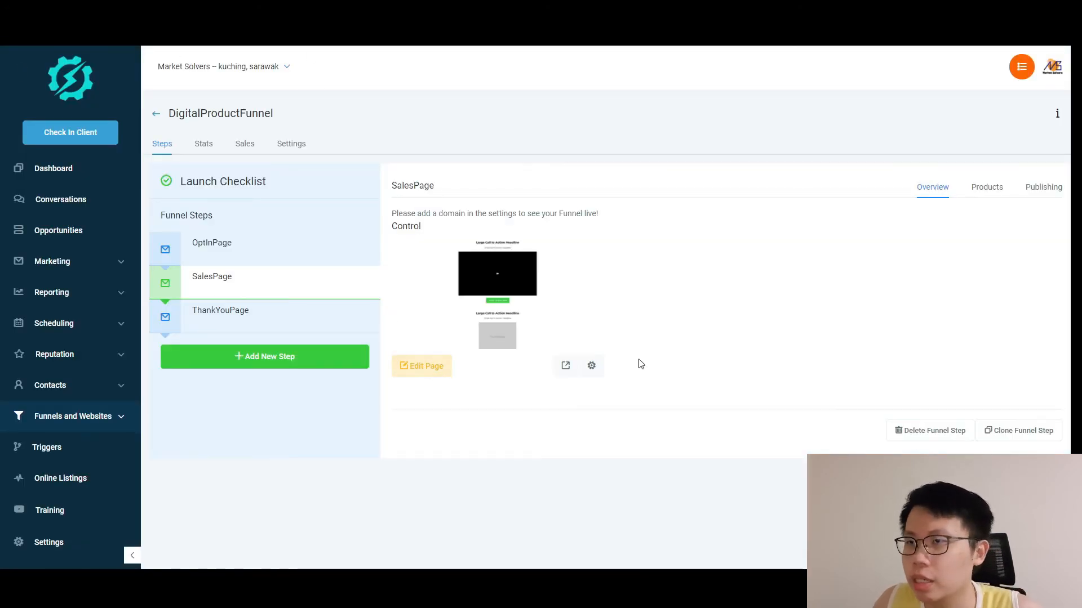
Preview the sales page and launch its Checkout button twice to load the test-mode Stripe checkout.
click(565, 366)
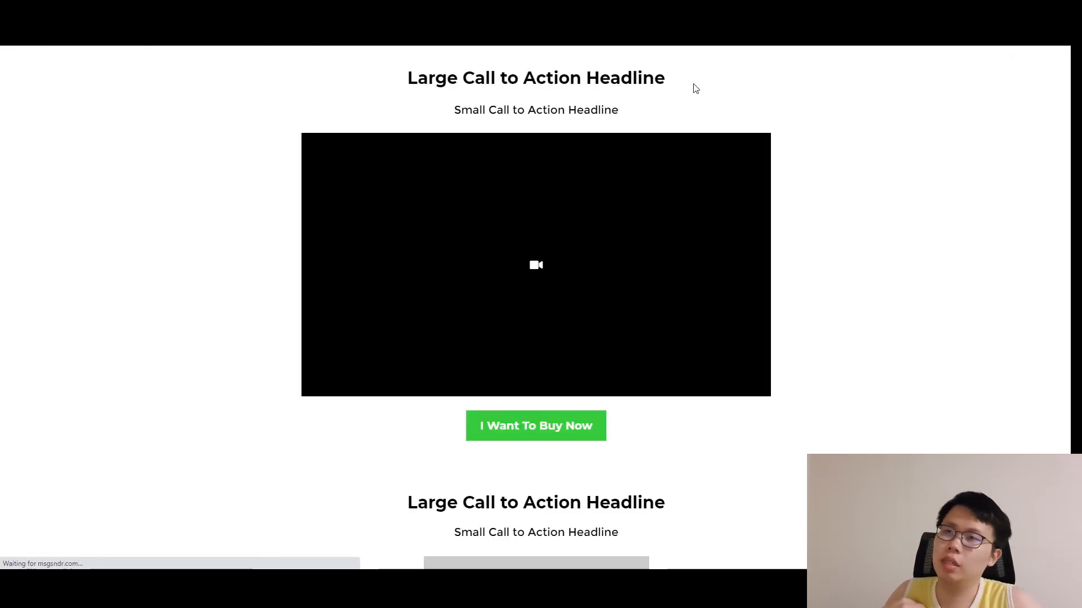
scroll(727, 317, down, 13)
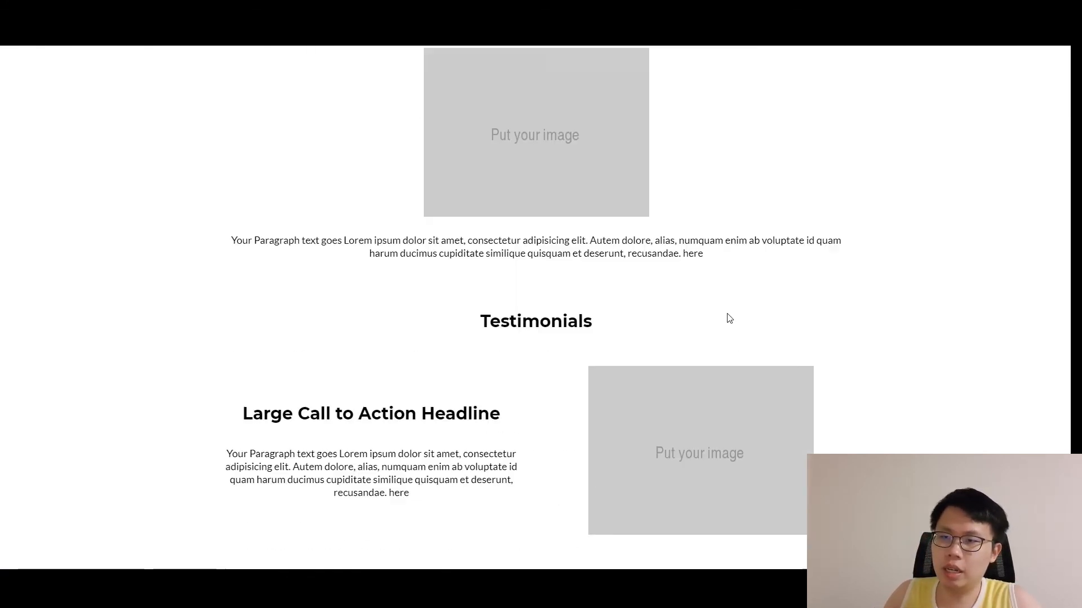
click(243, 560)
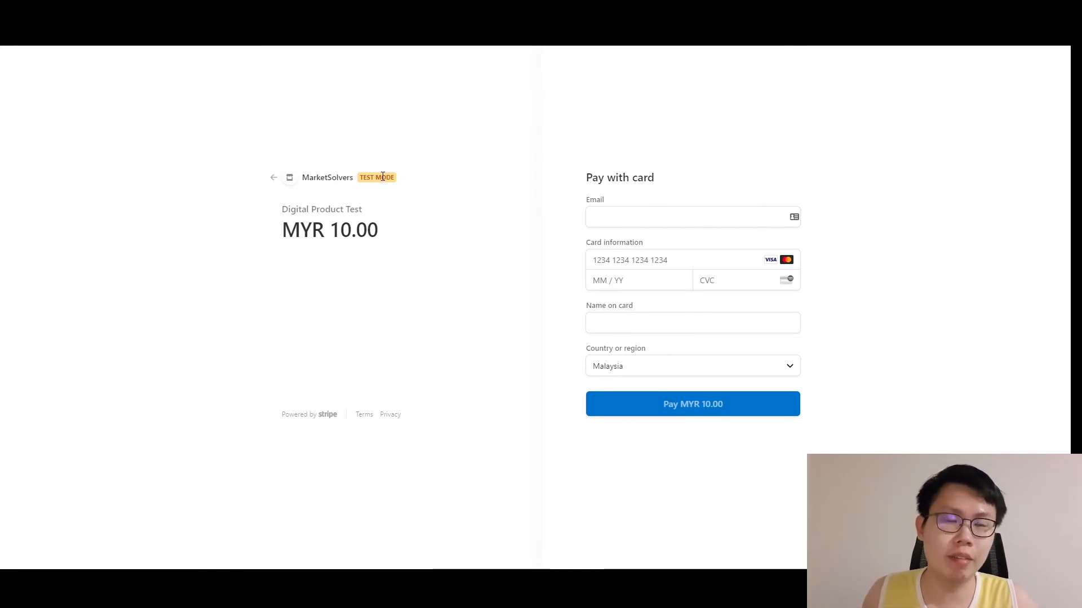
click(287, 178)
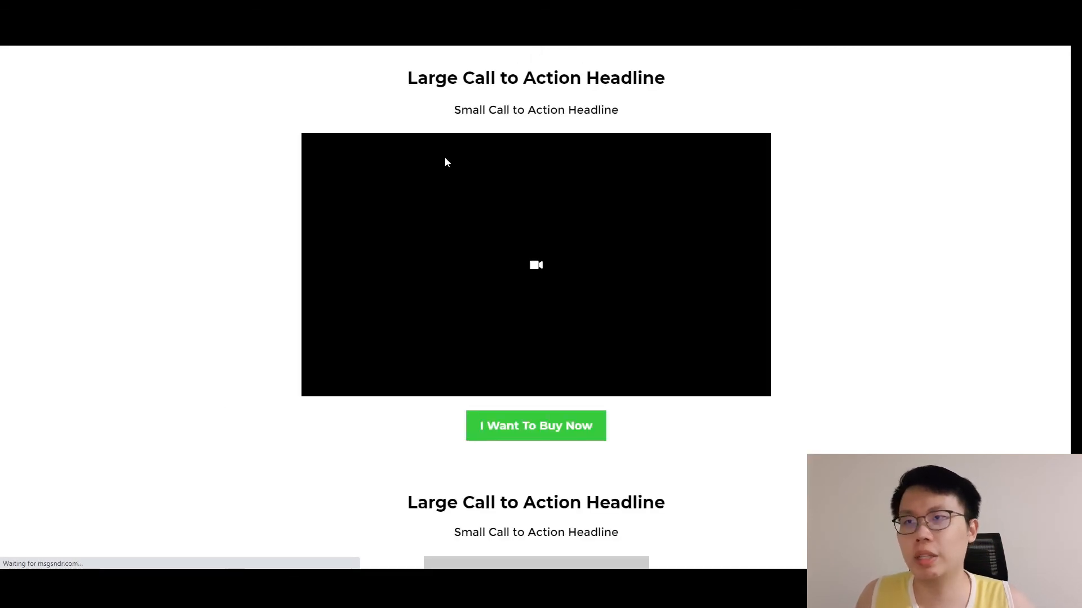
scroll(168, 269, down, 1)
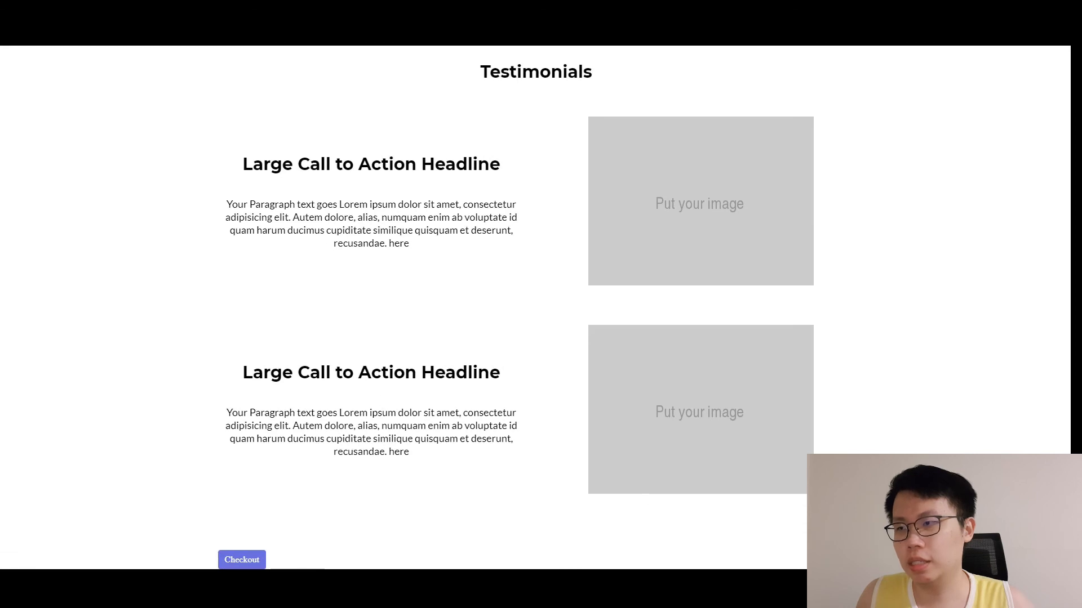
click(251, 561)
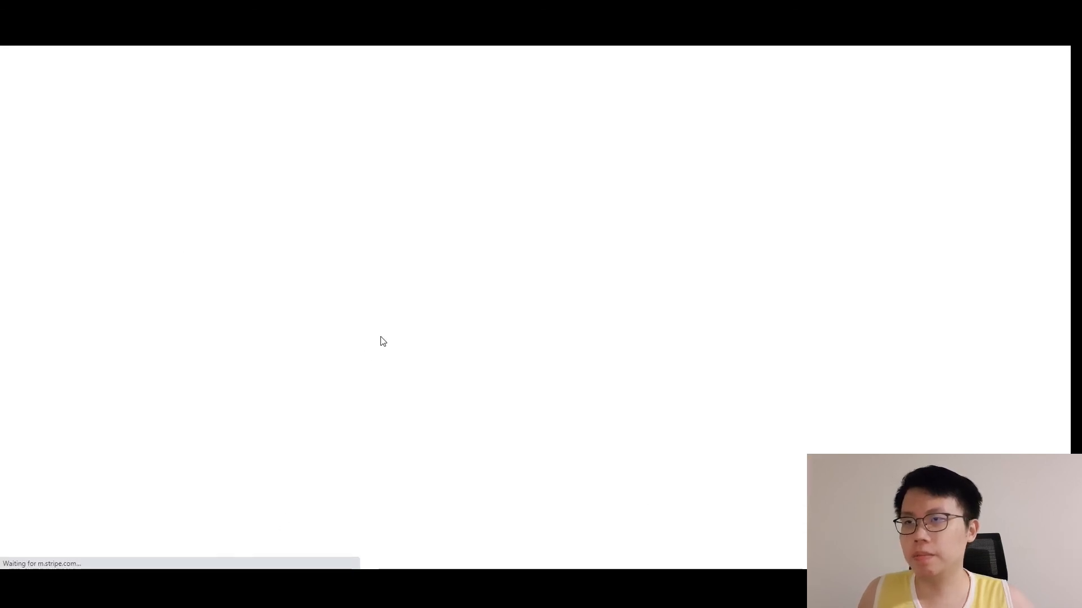
Fill the checkout email with the saved test address.
click(620, 223)
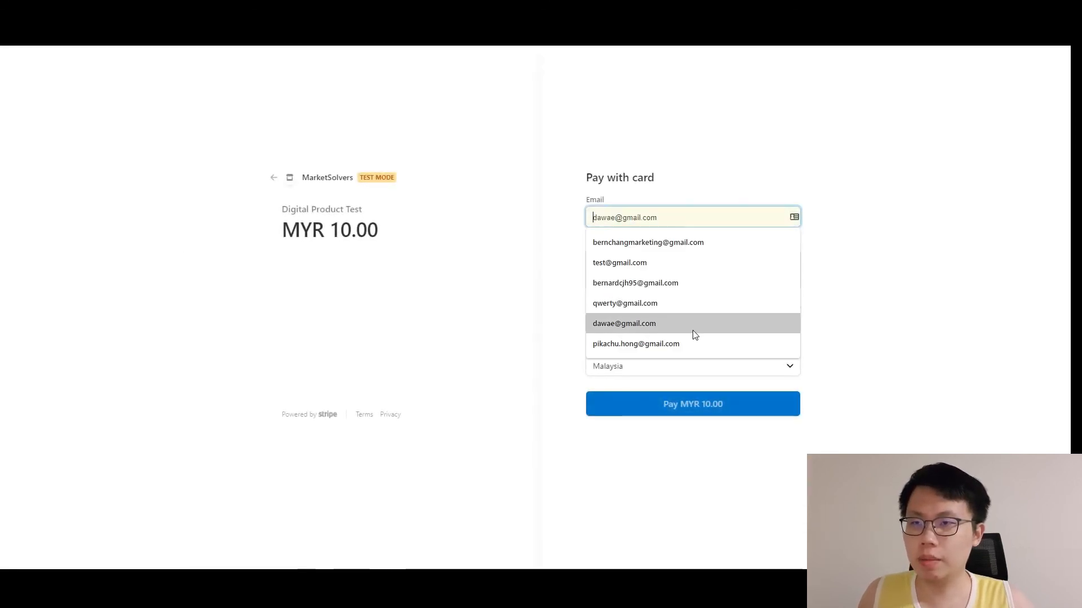
click(532, 297)
click(603, 224)
click(602, 256)
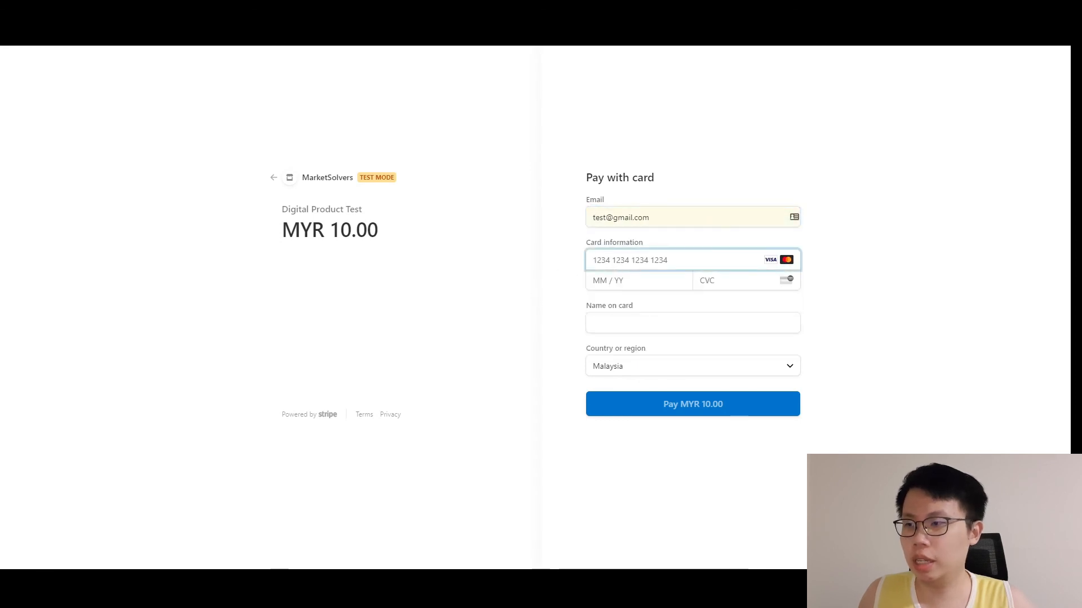
Paste the test card number, enter expiry 12 / 25, set name to Test, and pay MYR 10.00.
mouse_move(294, 511)
click(297, 532)
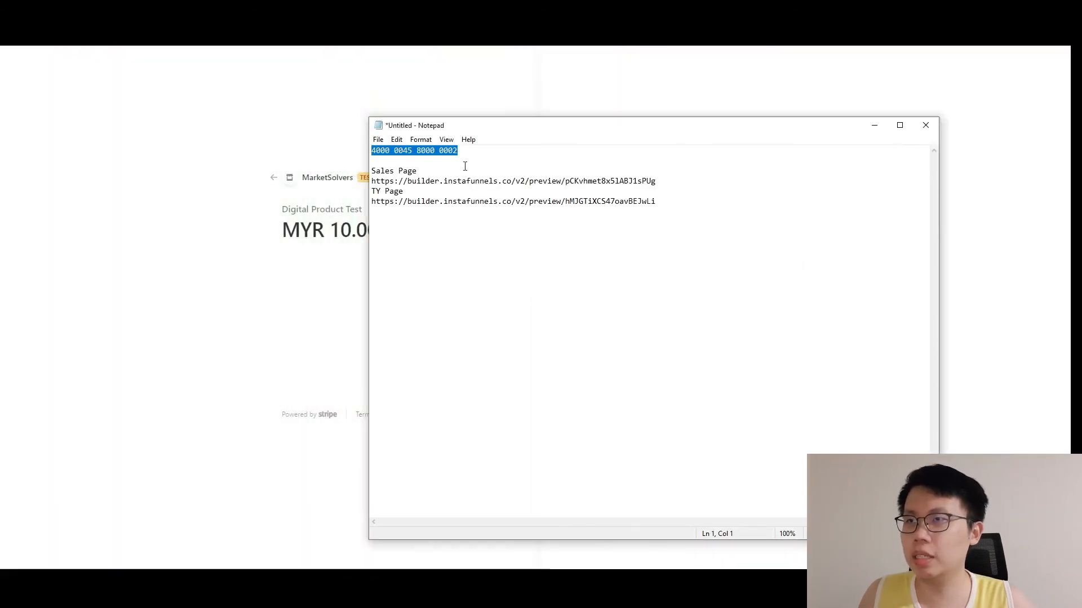
click(872, 131)
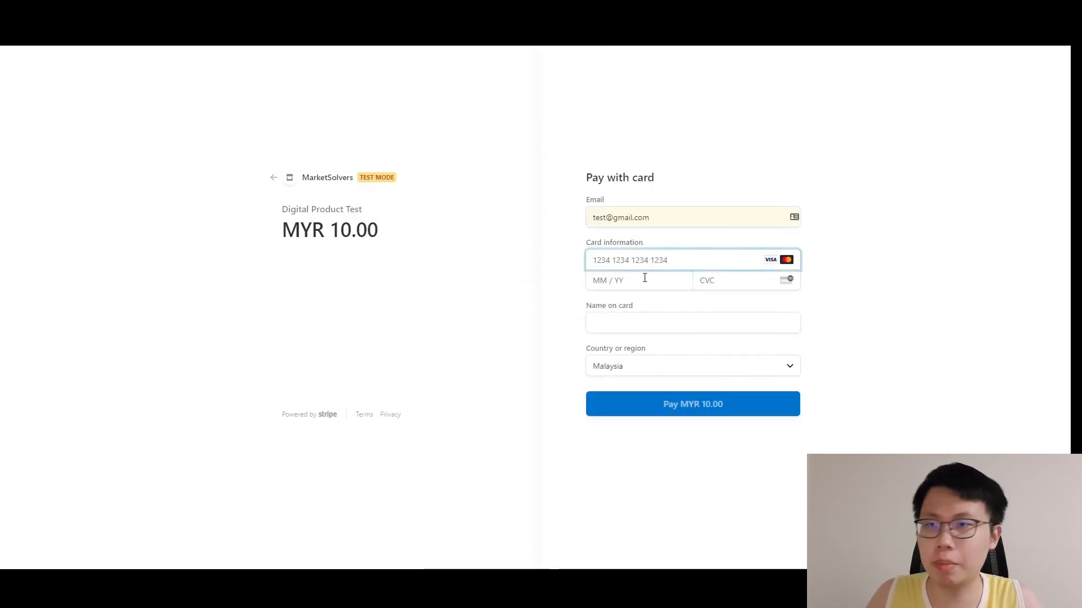
key(ctrl+v)
click(628, 282)
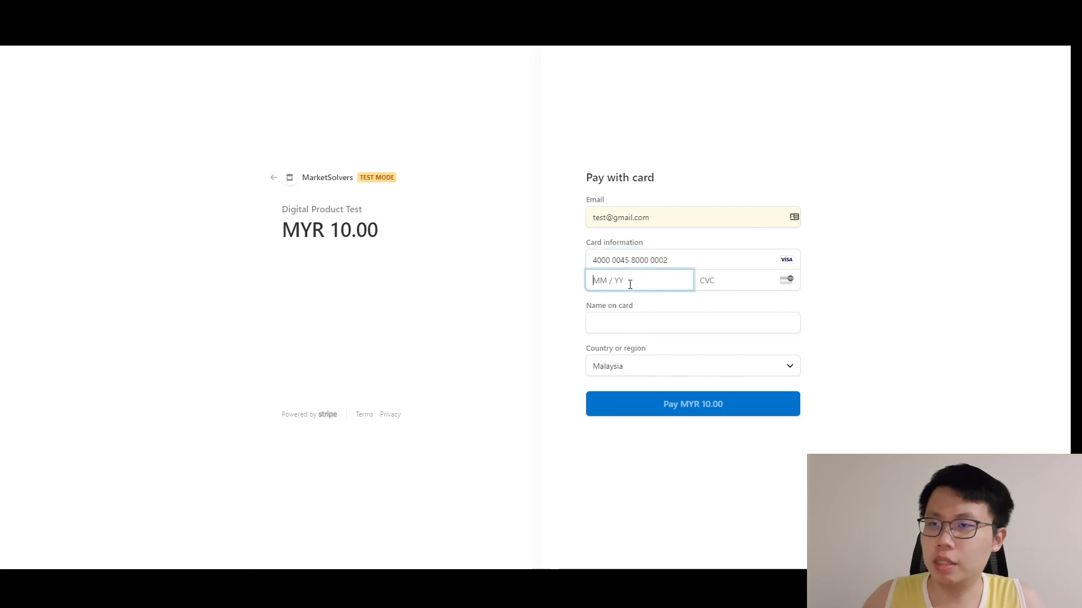
text(12 / 25)
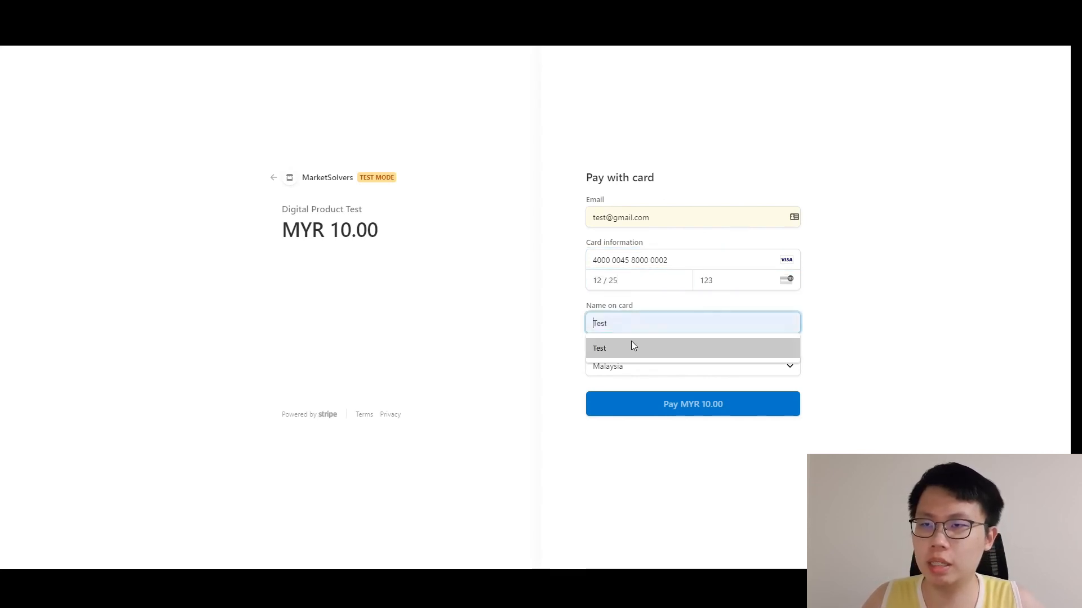
click(641, 344)
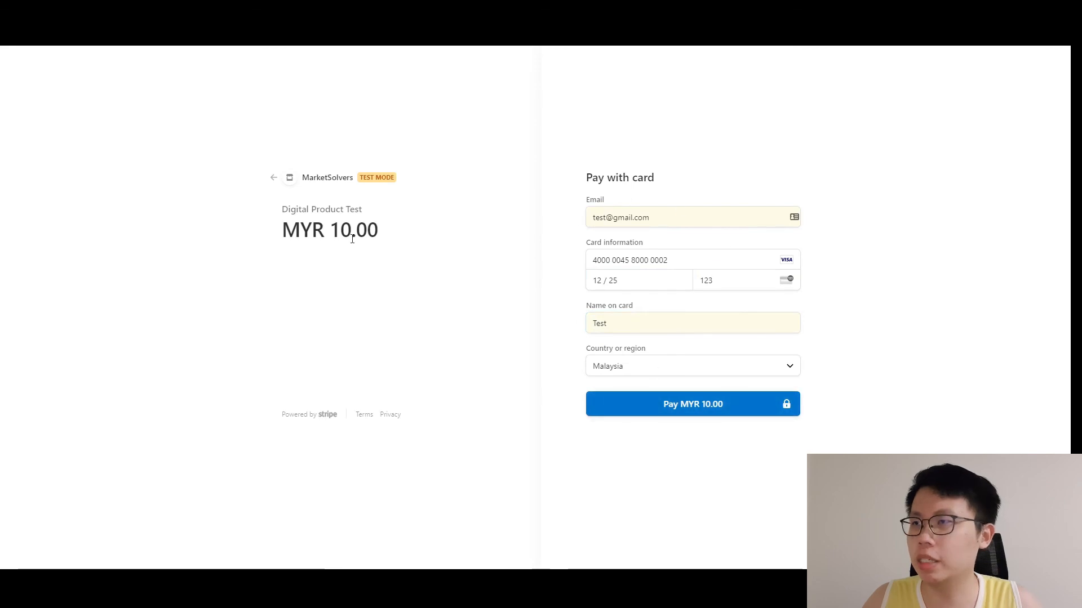
click(702, 407)
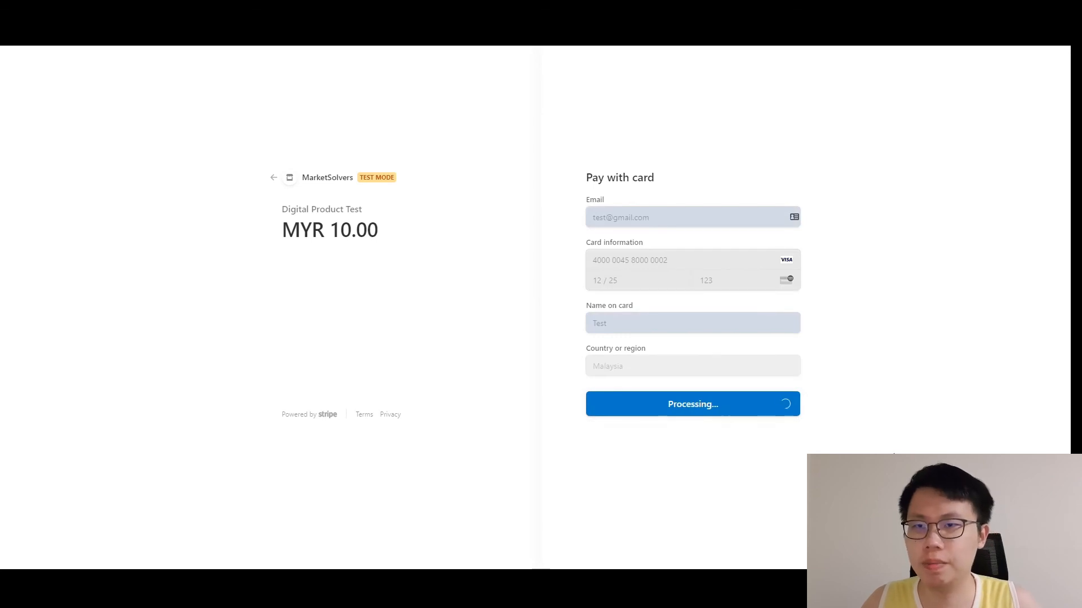